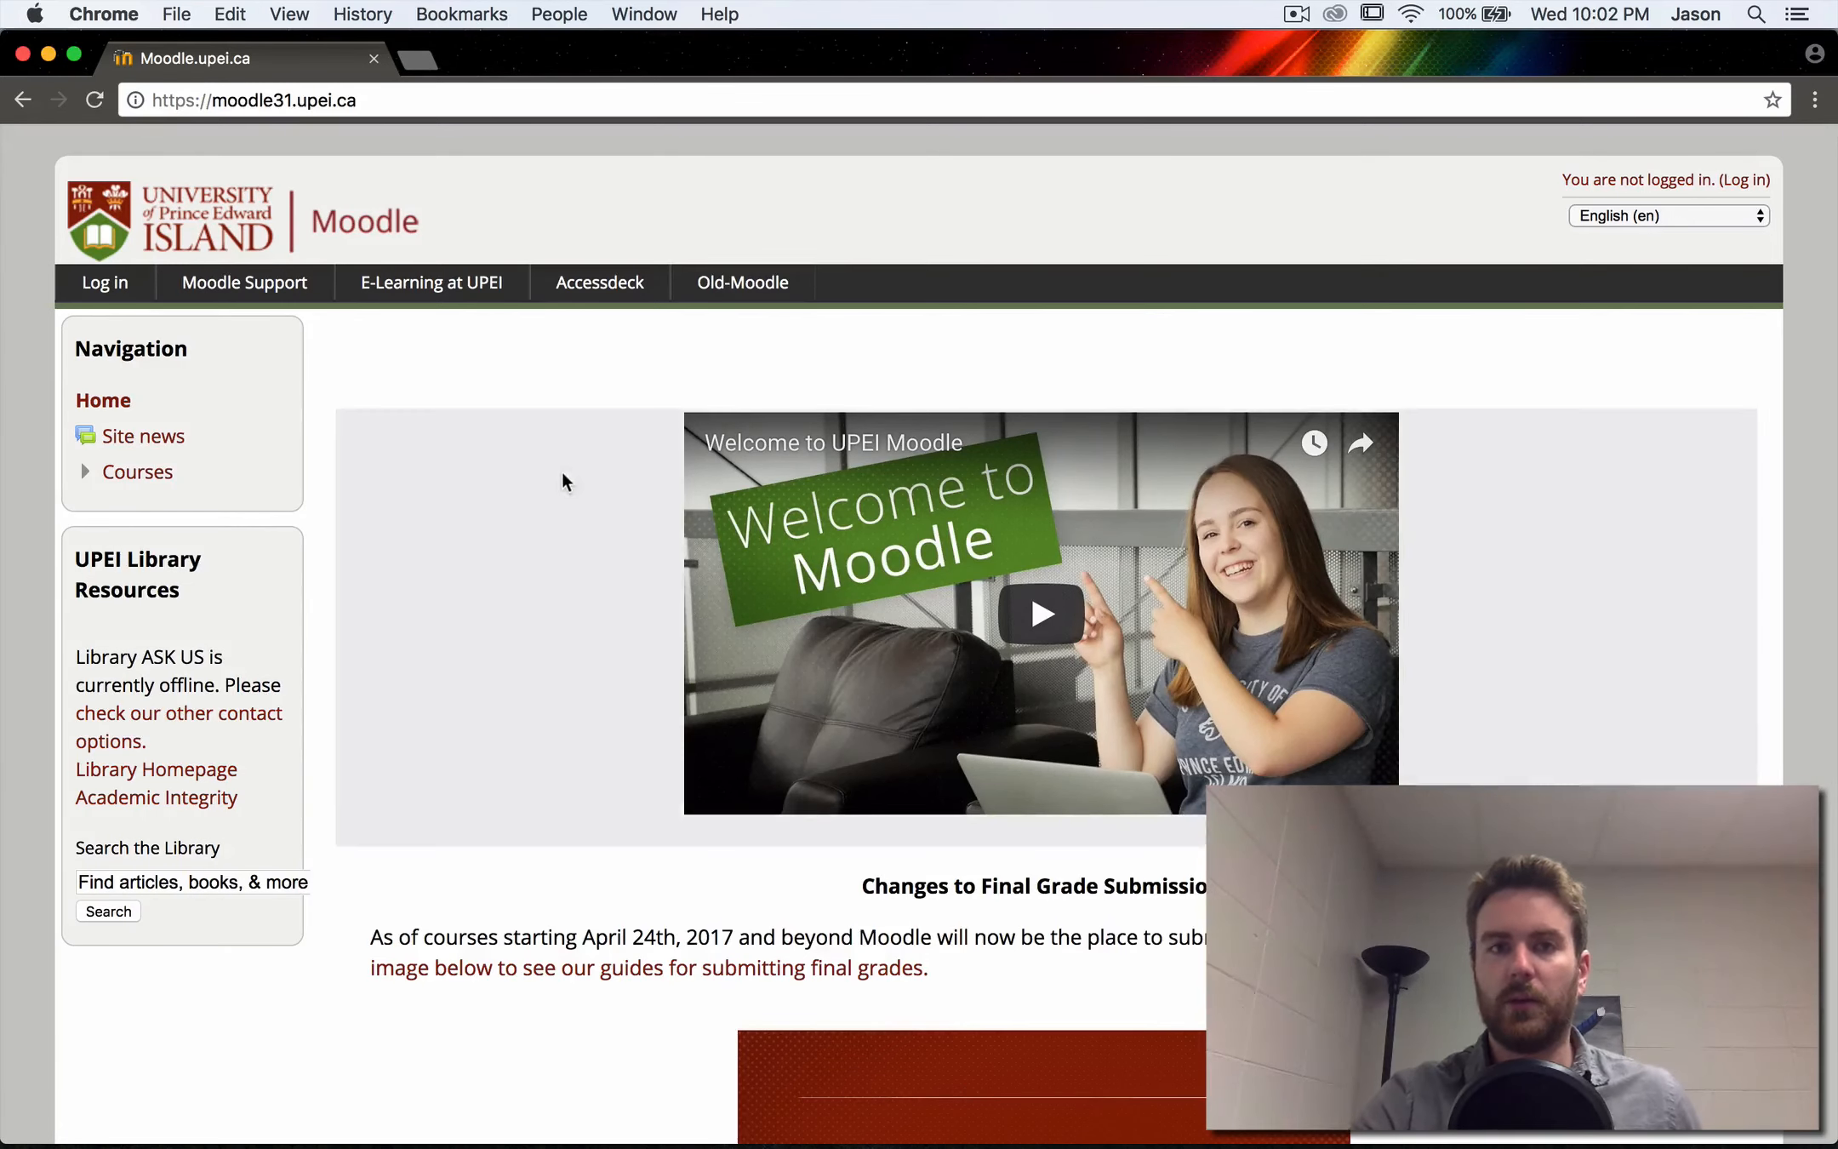
# - Open the Faculty / Staff Moodle Support course using guest access
pyautogui.click(324, 282)
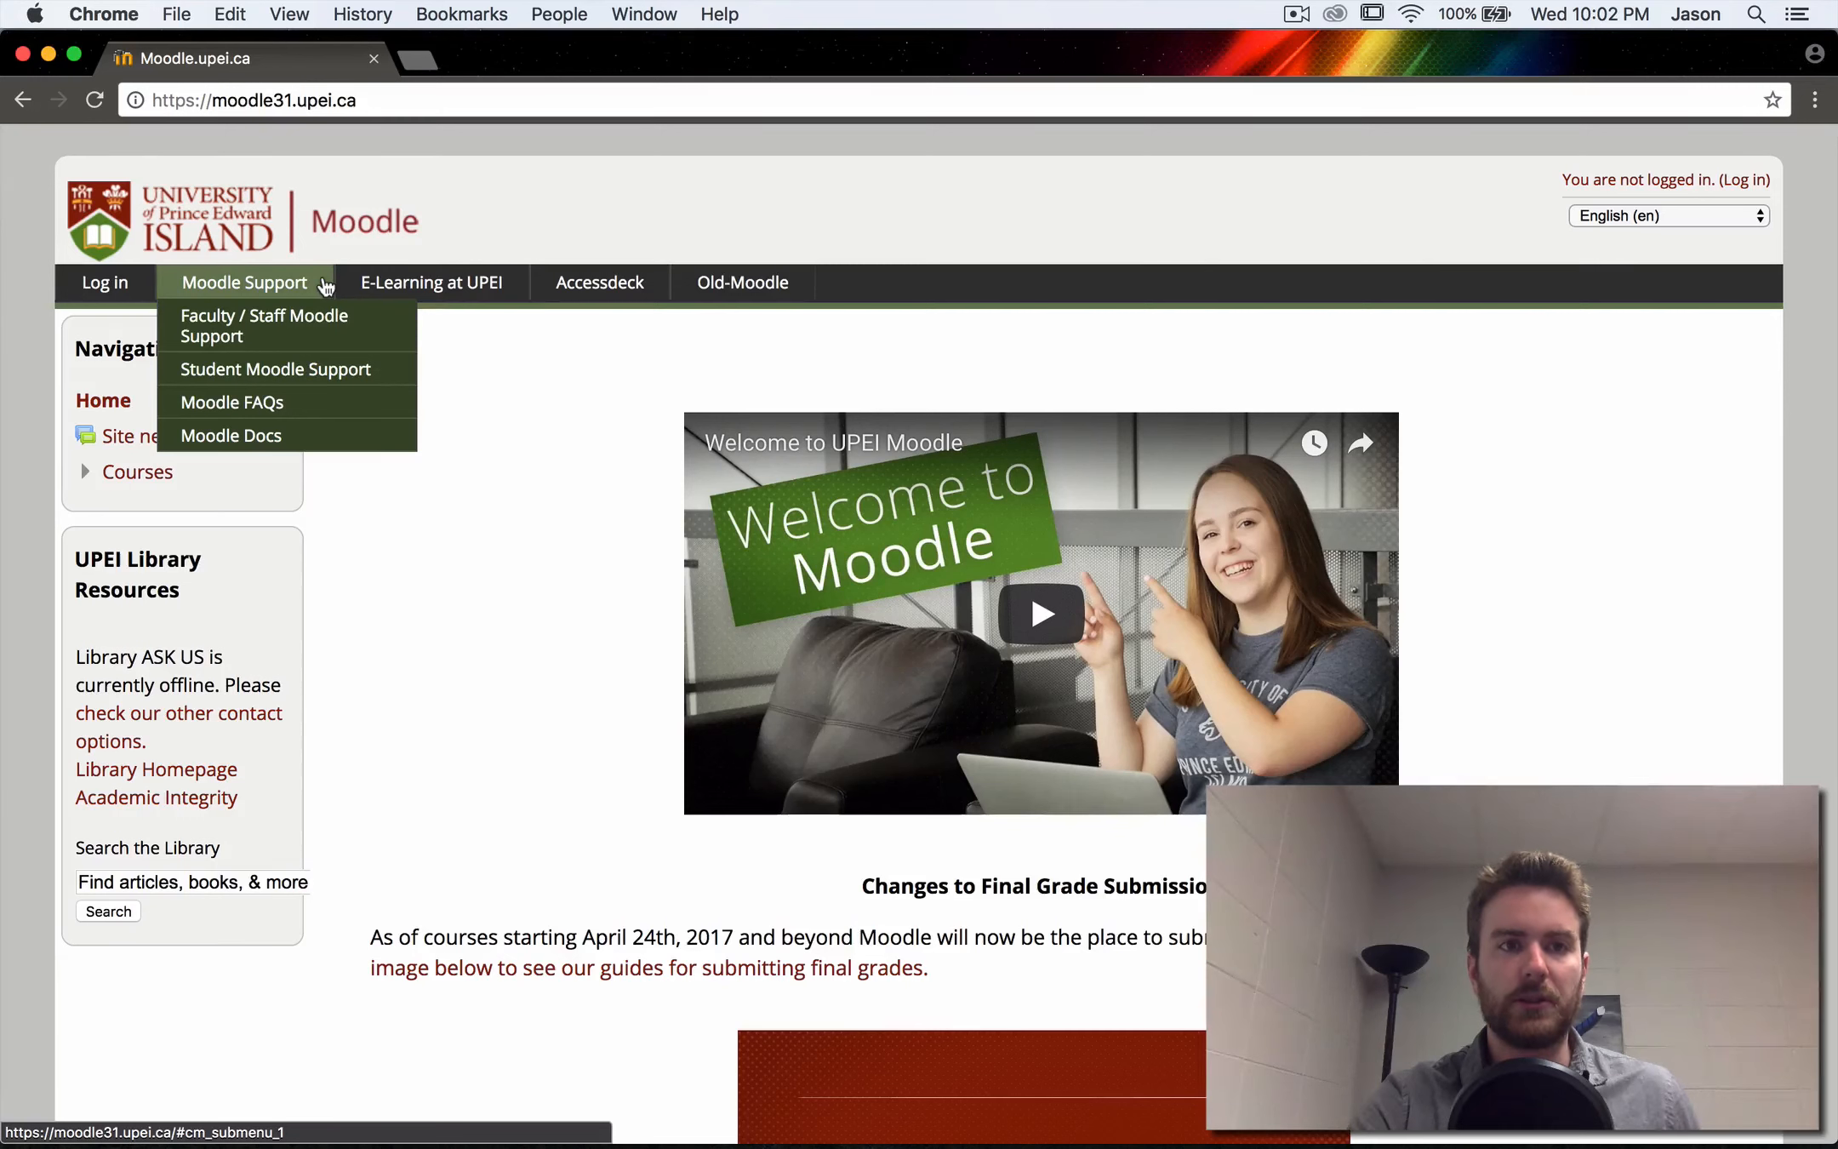
pyautogui.click(298, 333)
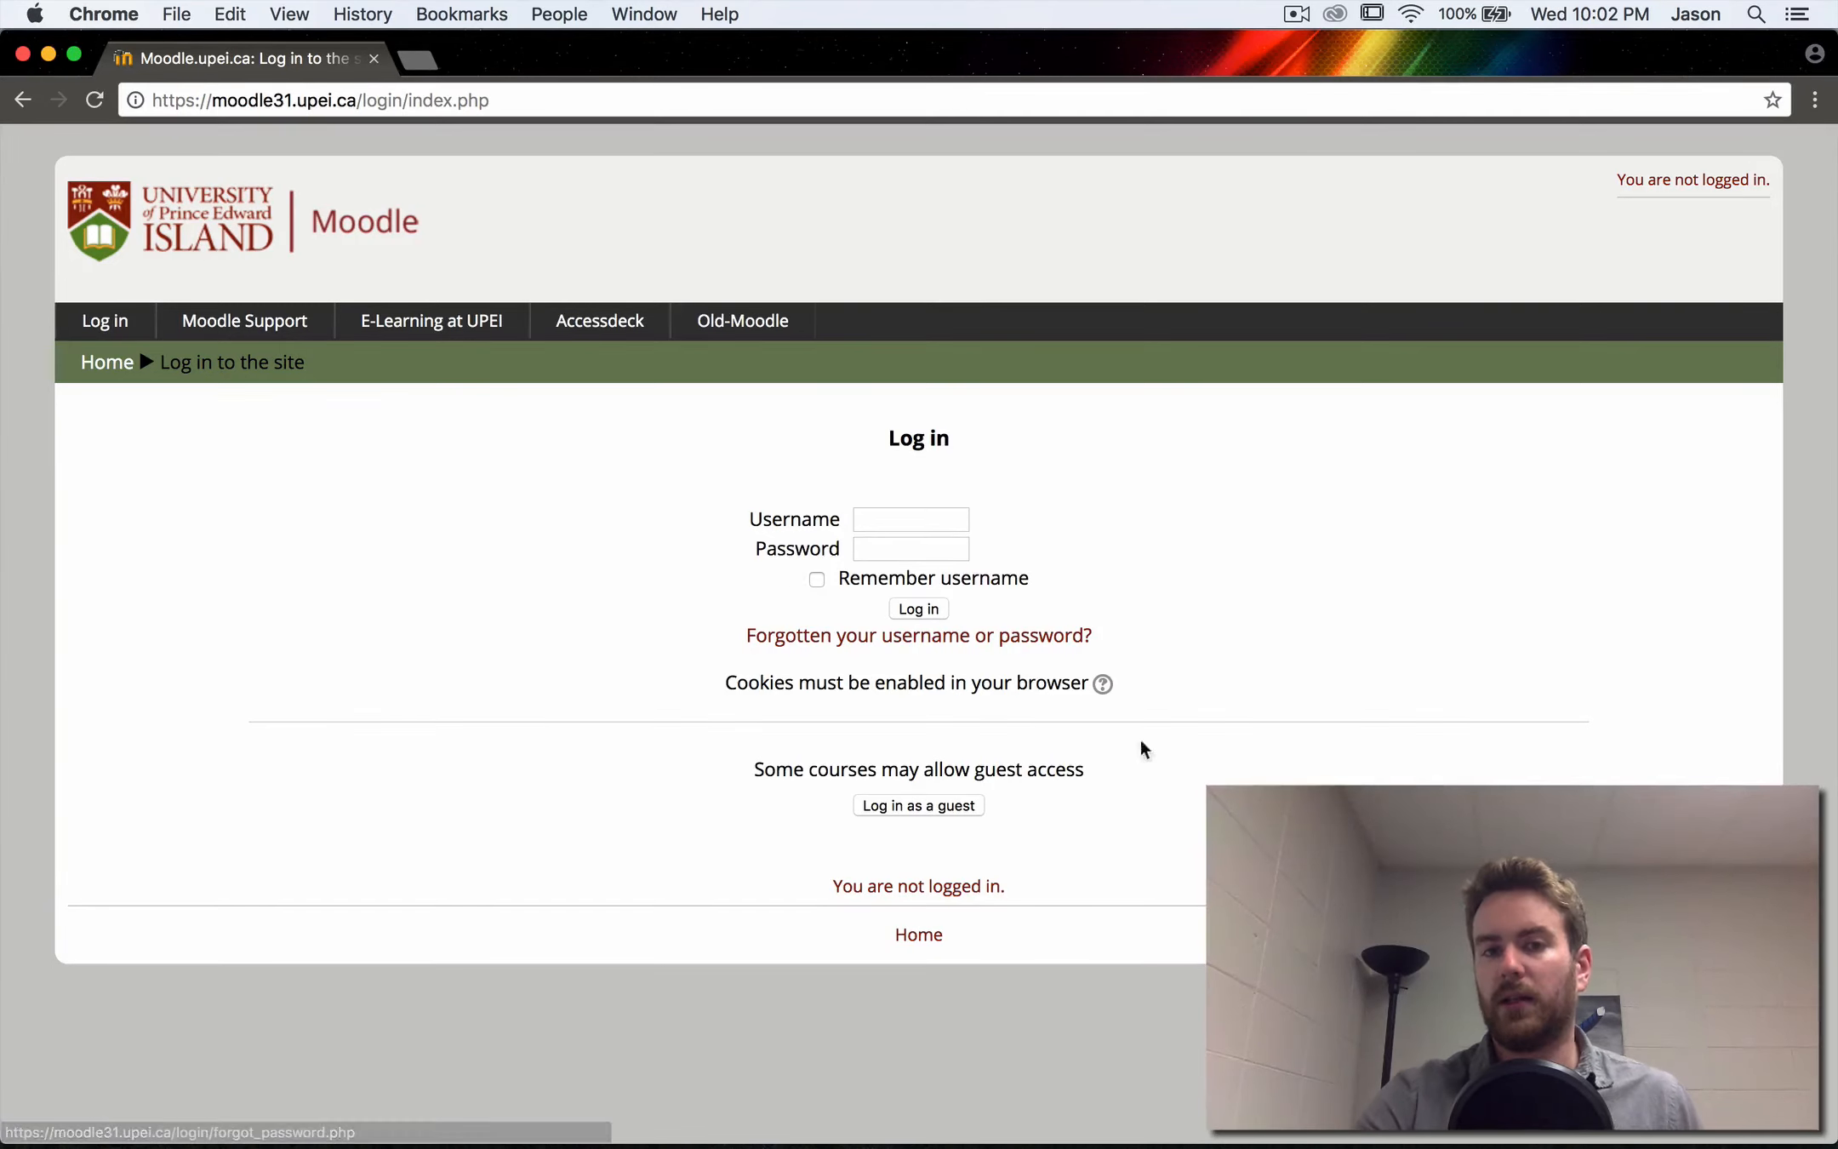
pyautogui.click(926, 808)
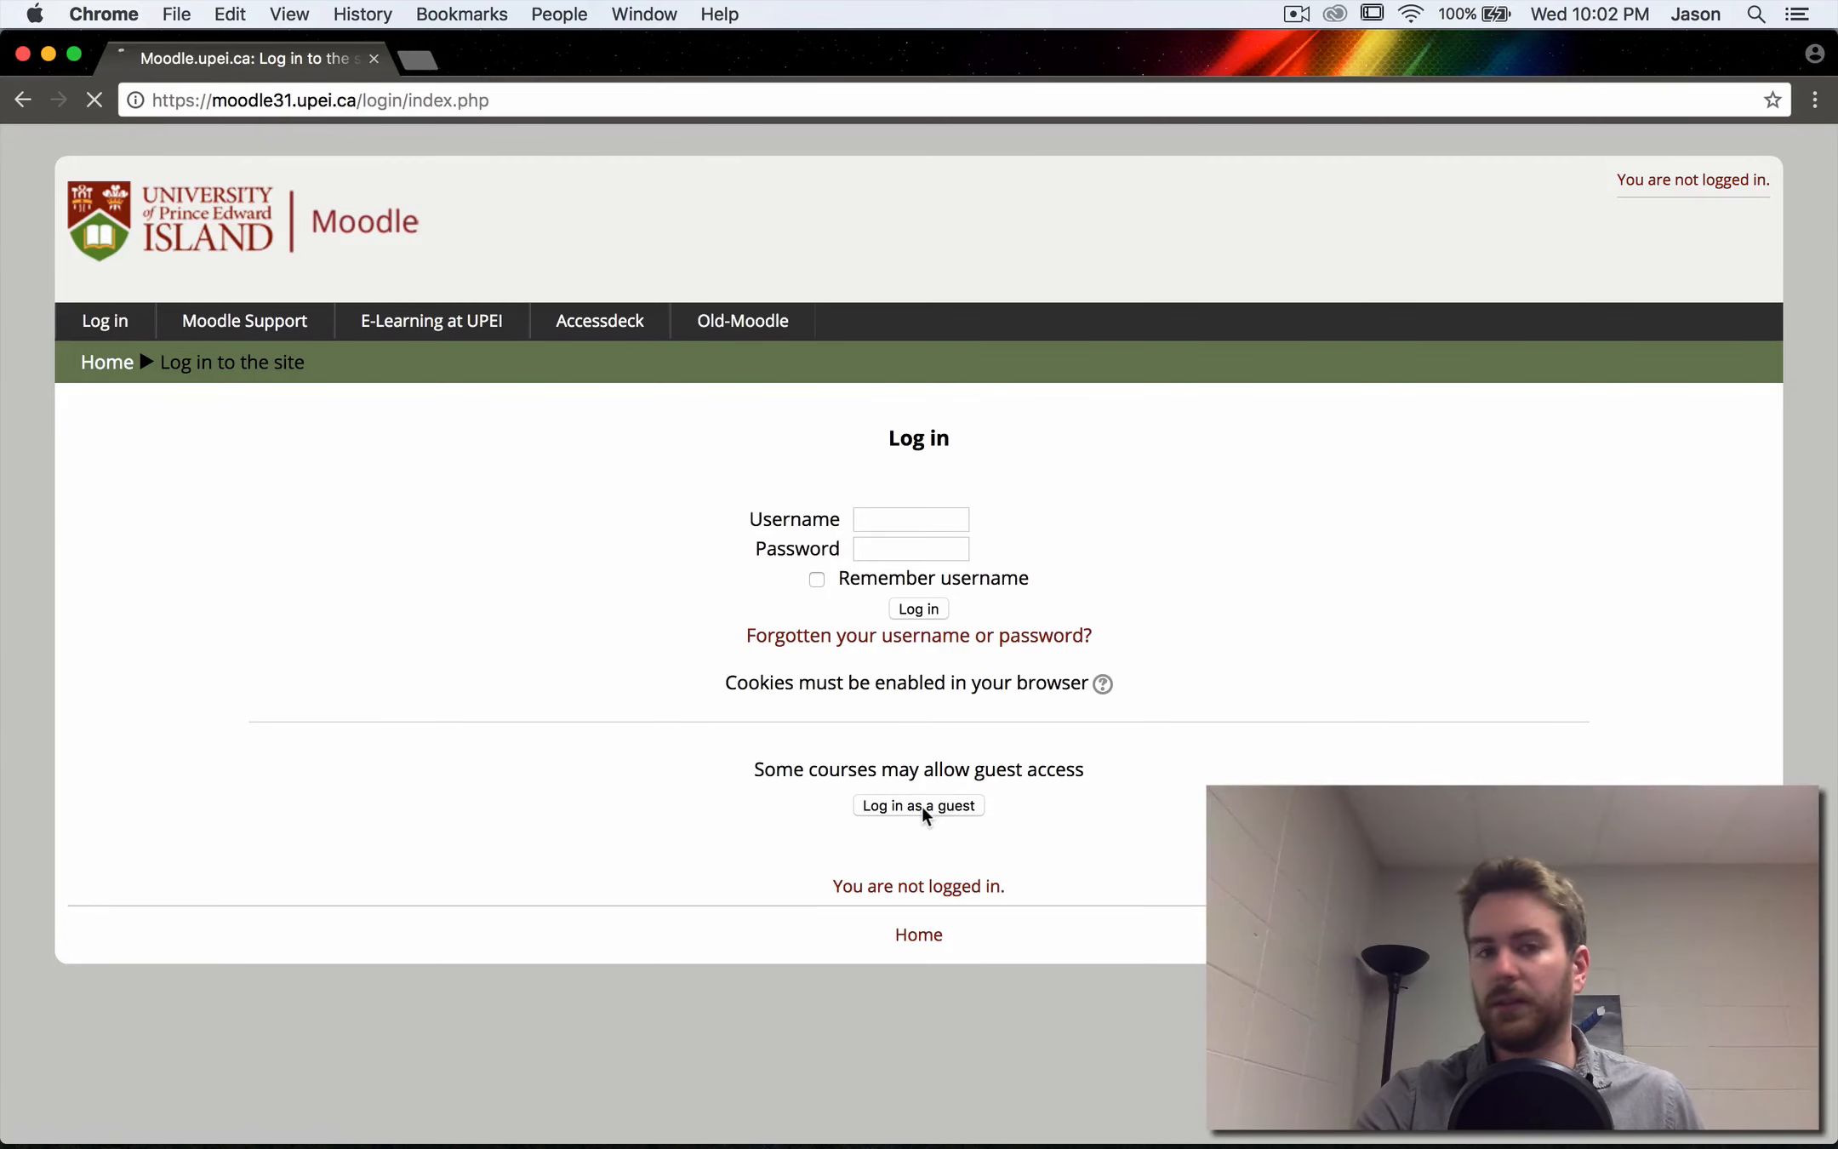
# - Expand the Introduction section of the Getting Started With Moodle course and look through its guides
pyautogui.scroll(-3, 624, 764)
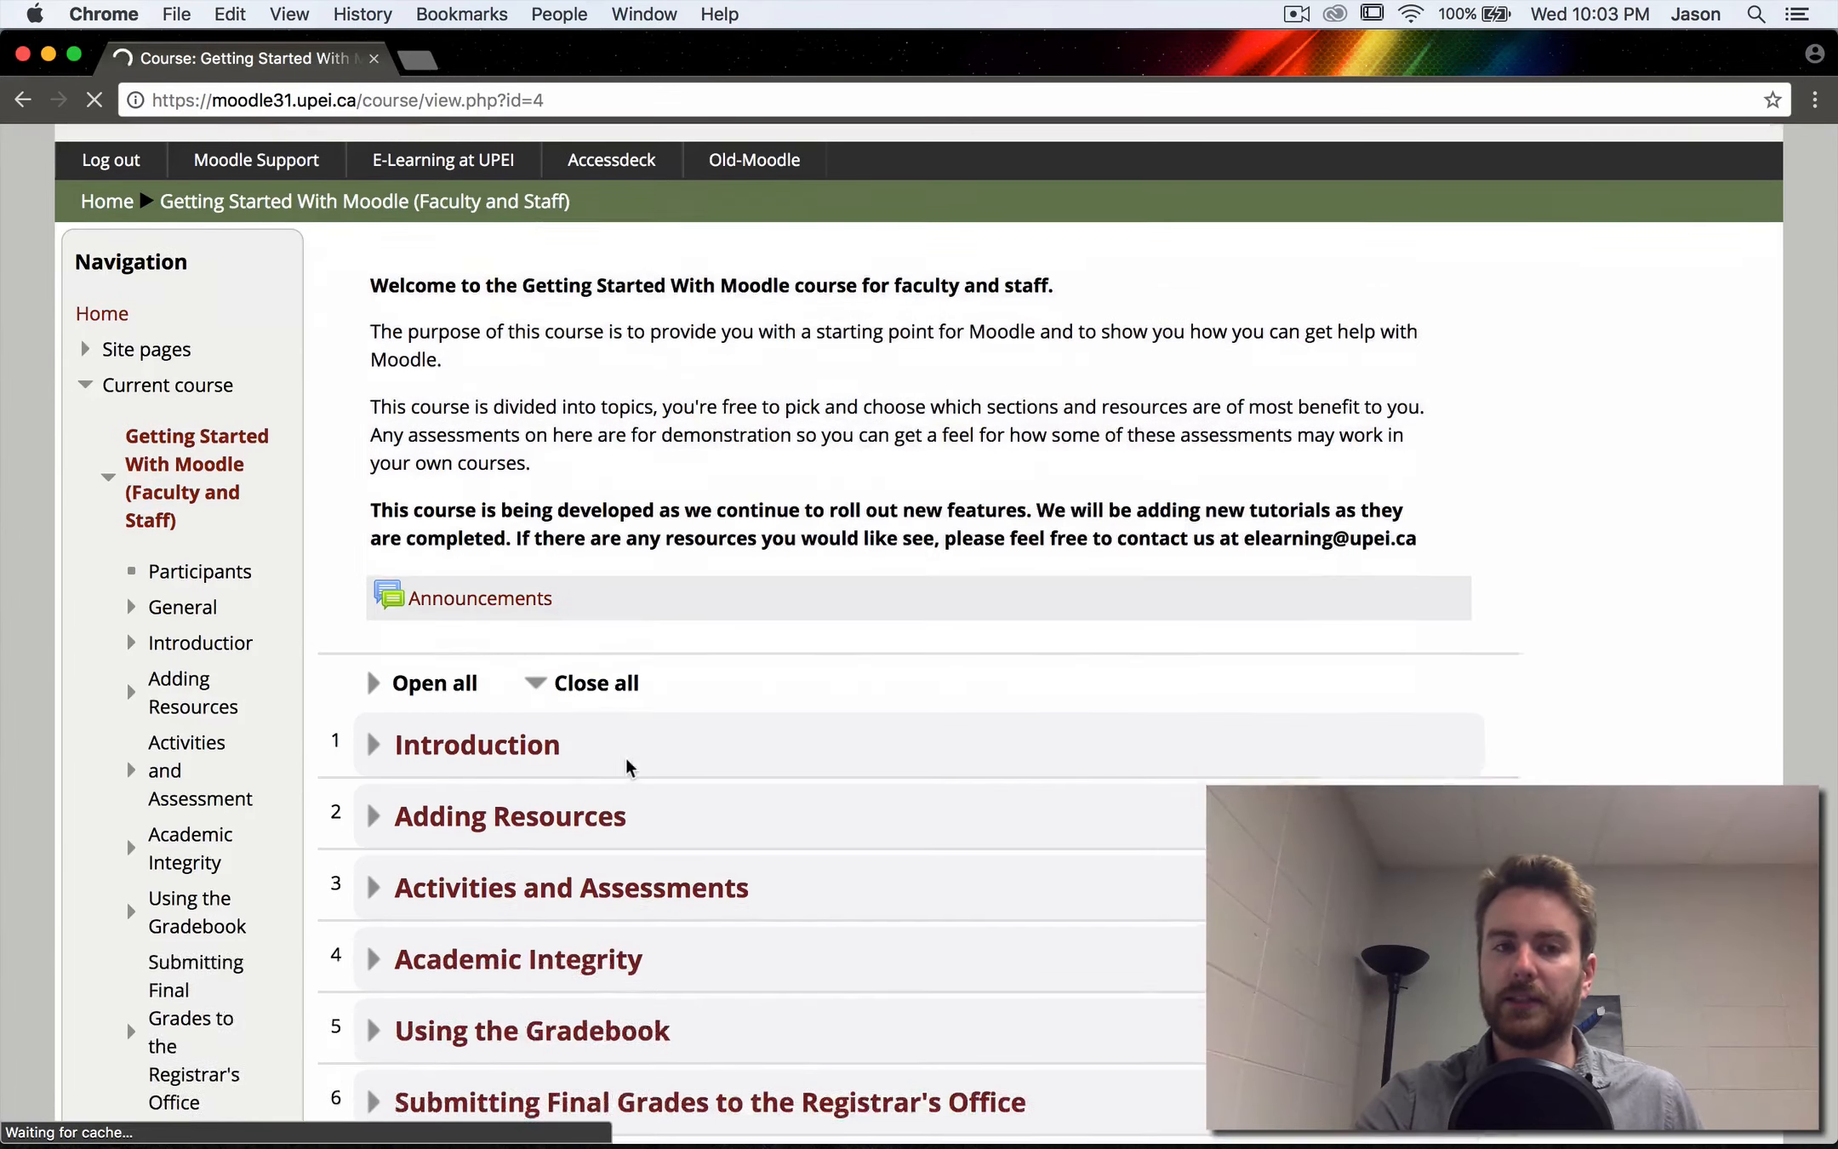
pyautogui.click(374, 714)
pyautogui.scroll(-5, 481, 706)
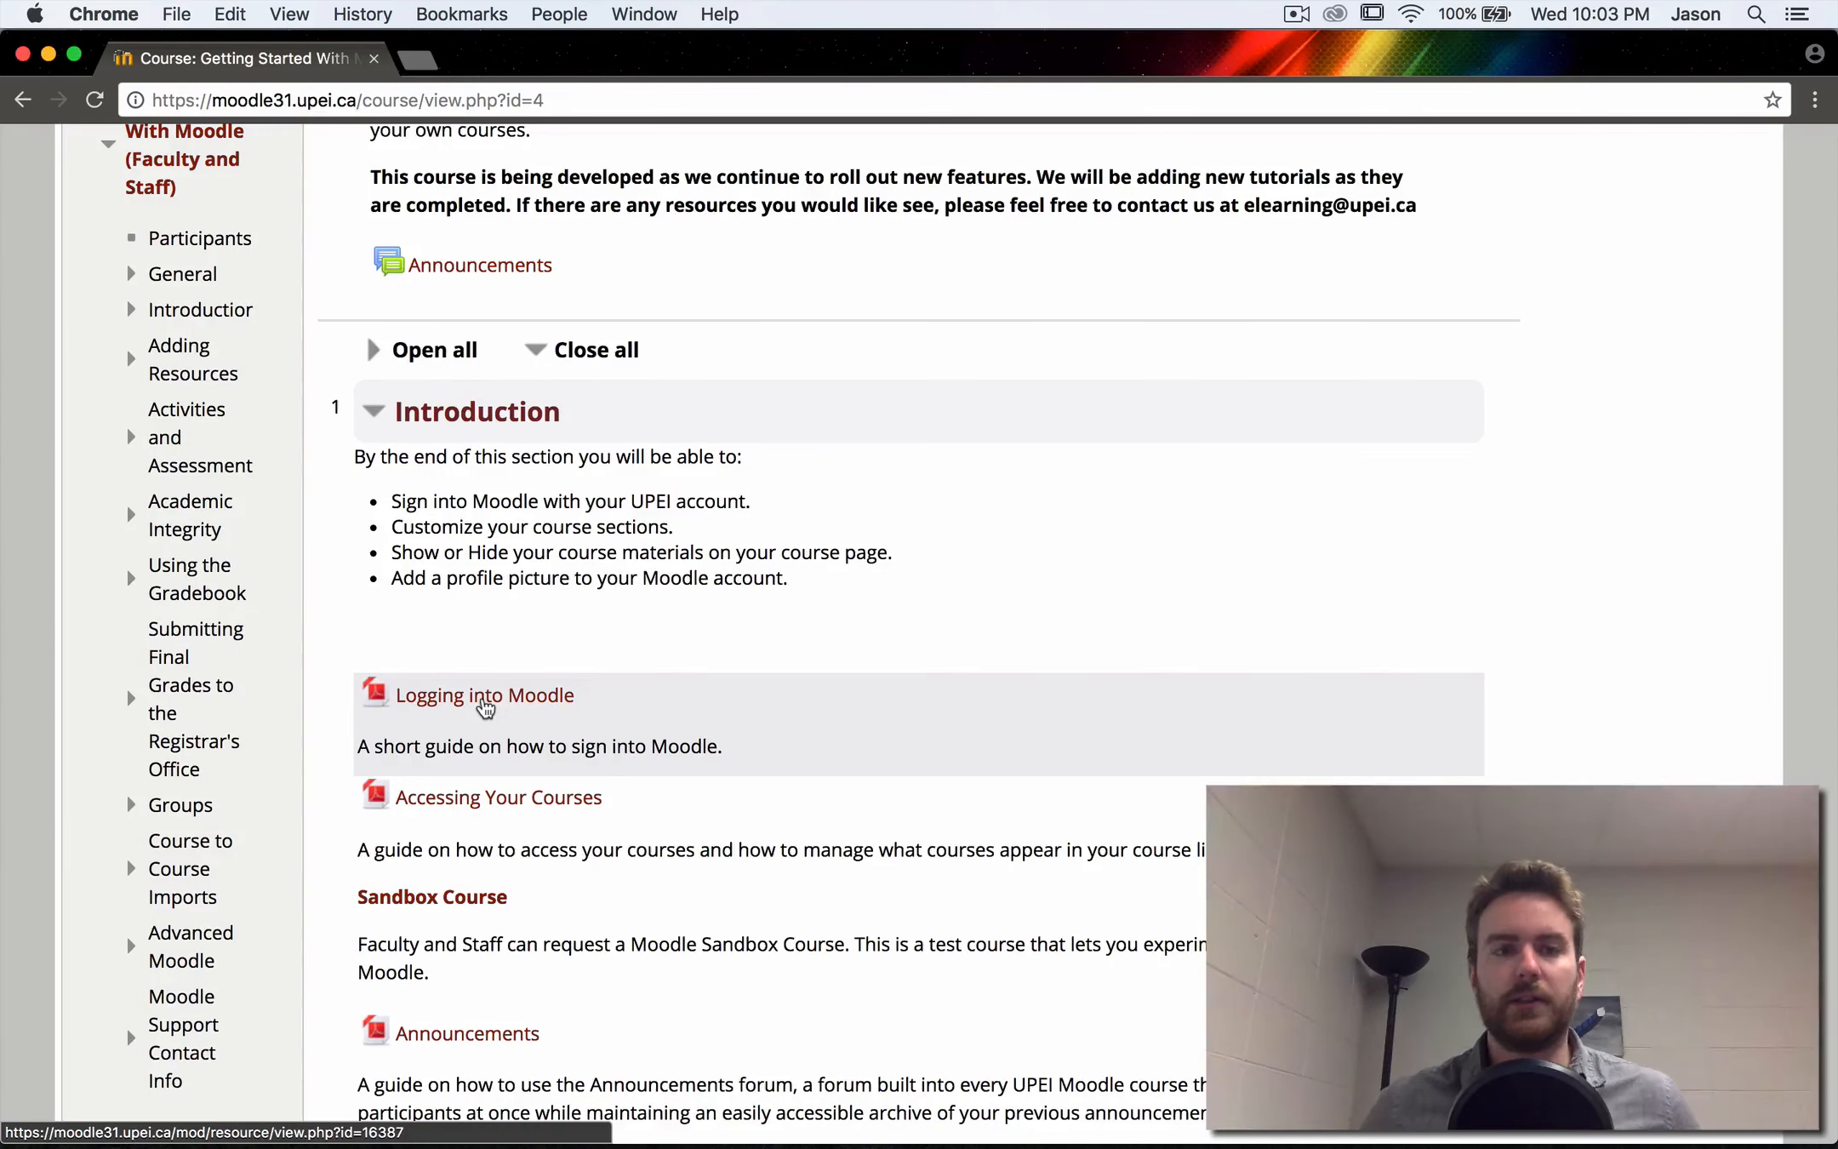
pyautogui.scroll(6, 485, 707)
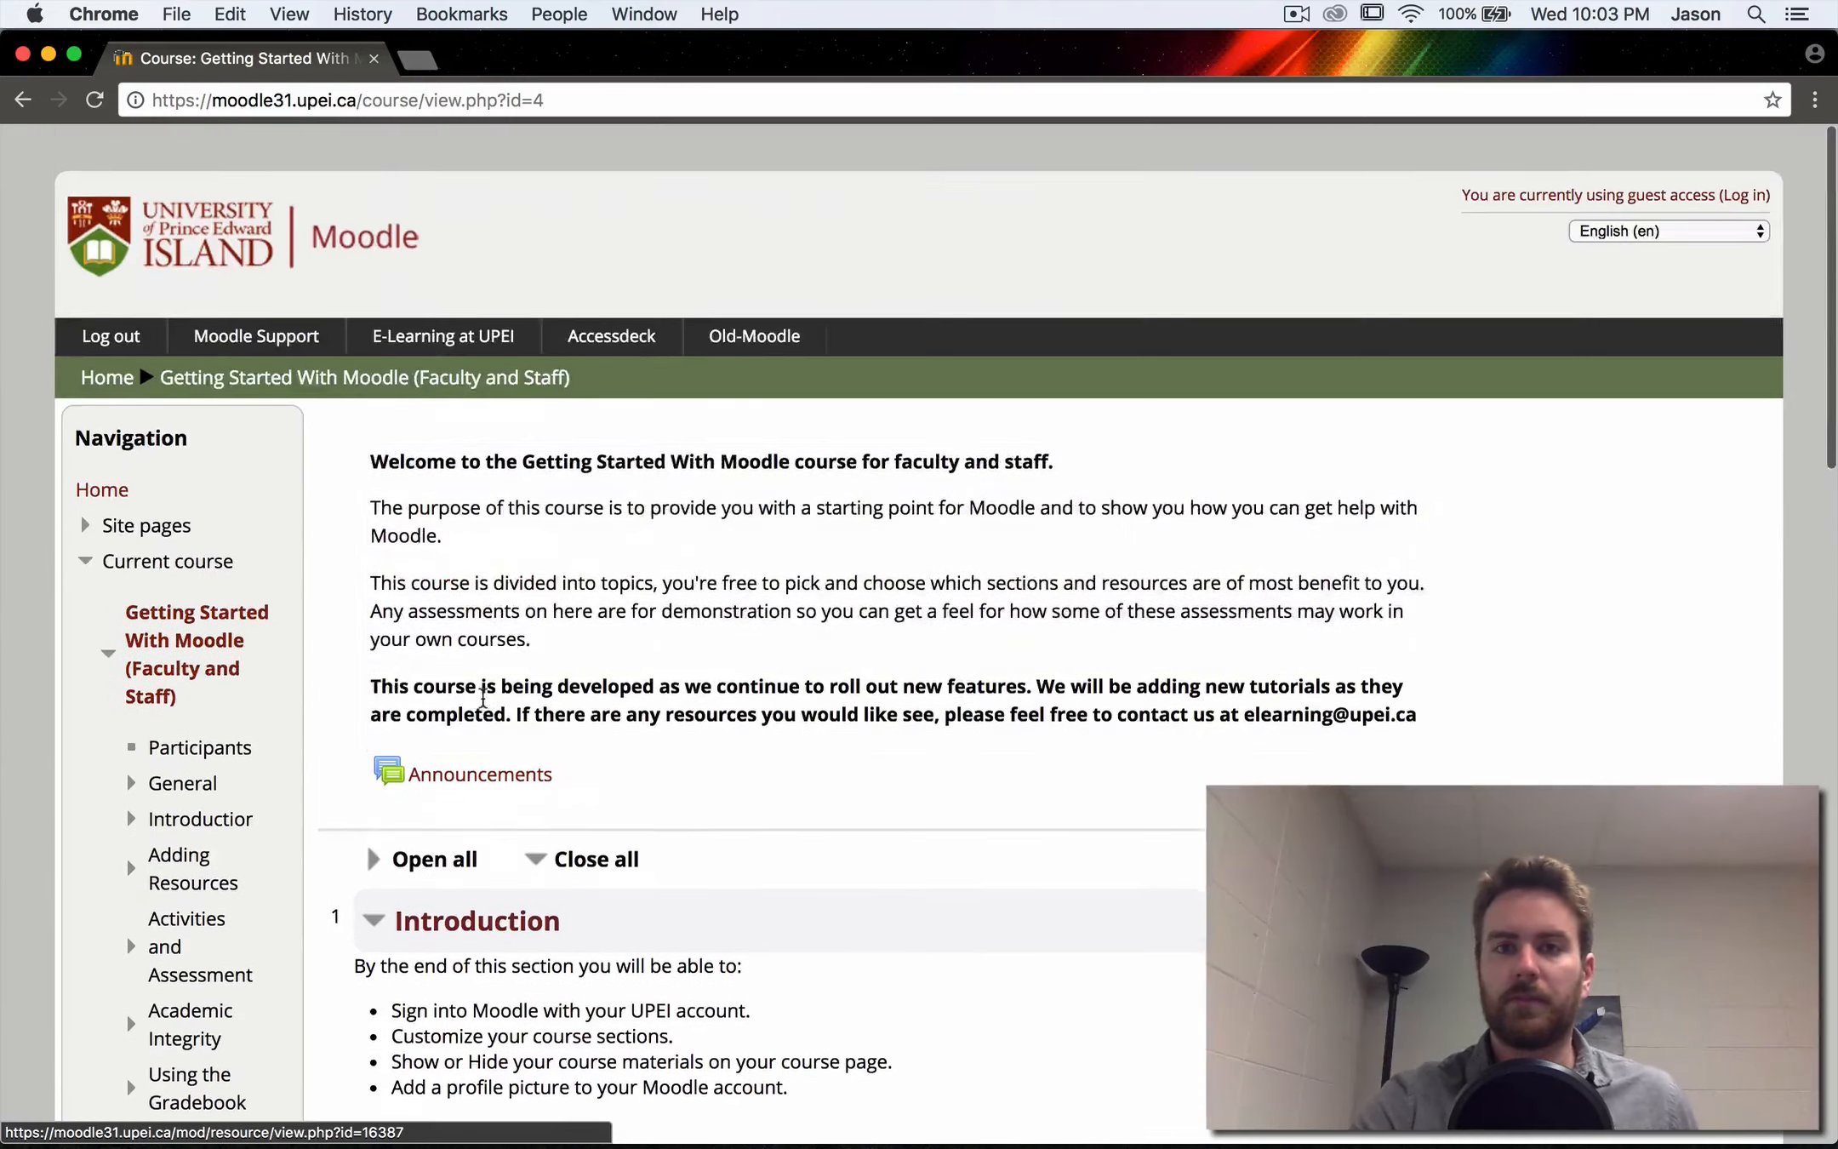
# - Log out of the guest session and look over the Moodle home page
pyautogui.click(111, 321)
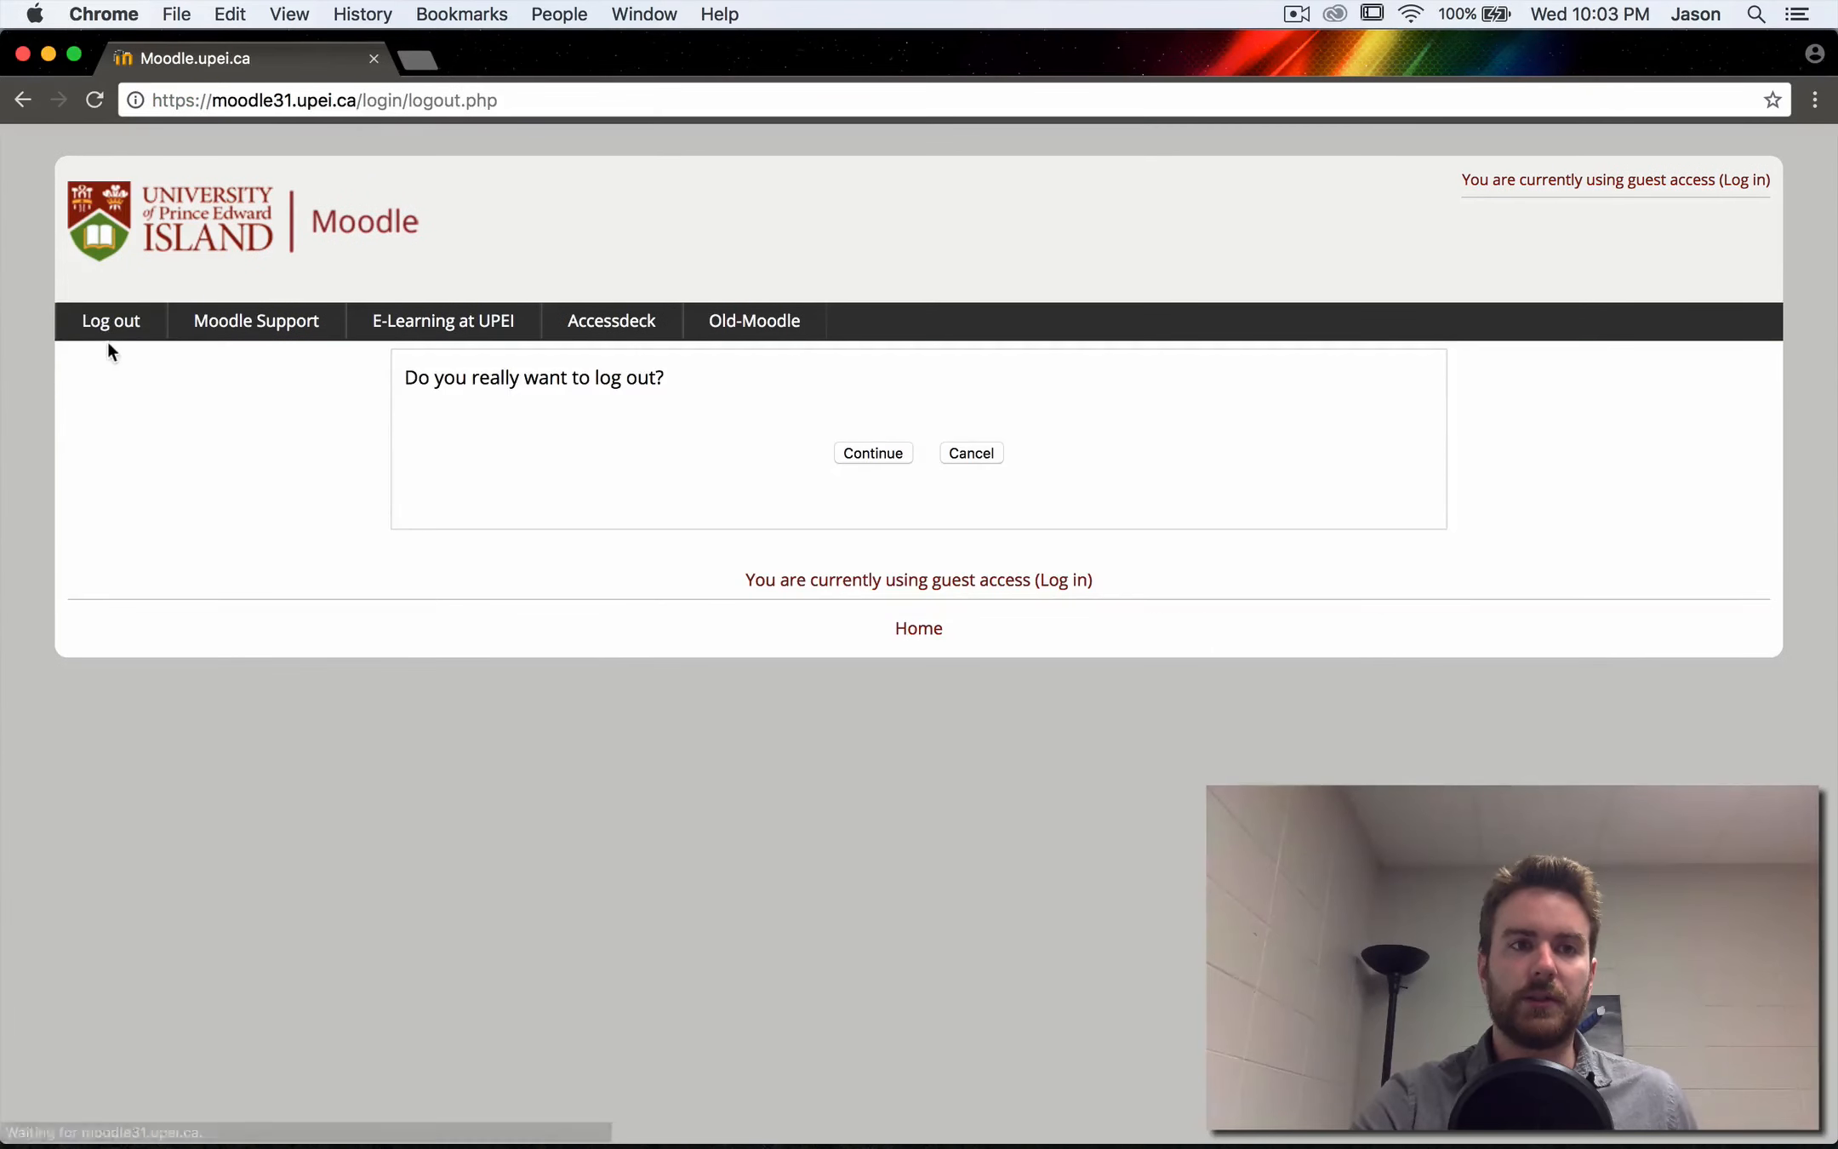
pyautogui.click(859, 453)
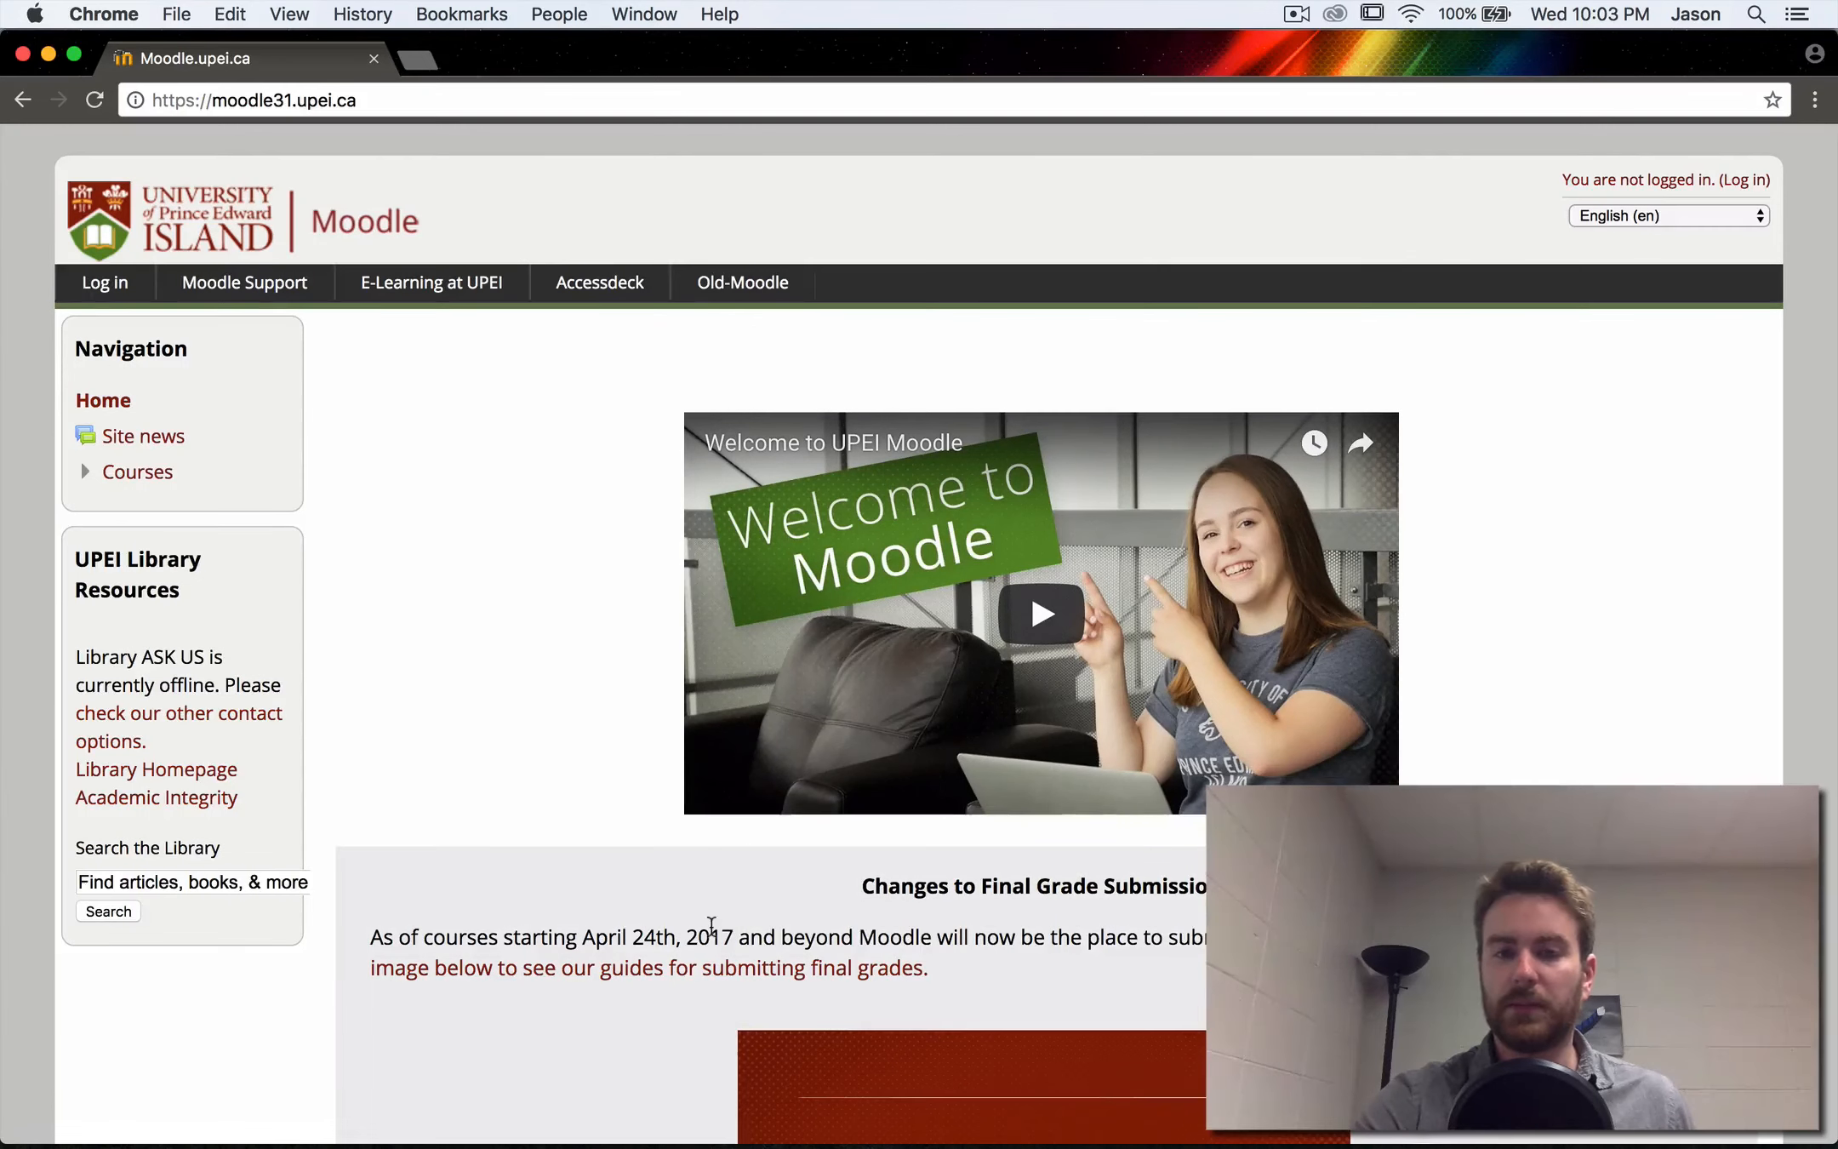
pyautogui.scroll(-3, 712, 926)
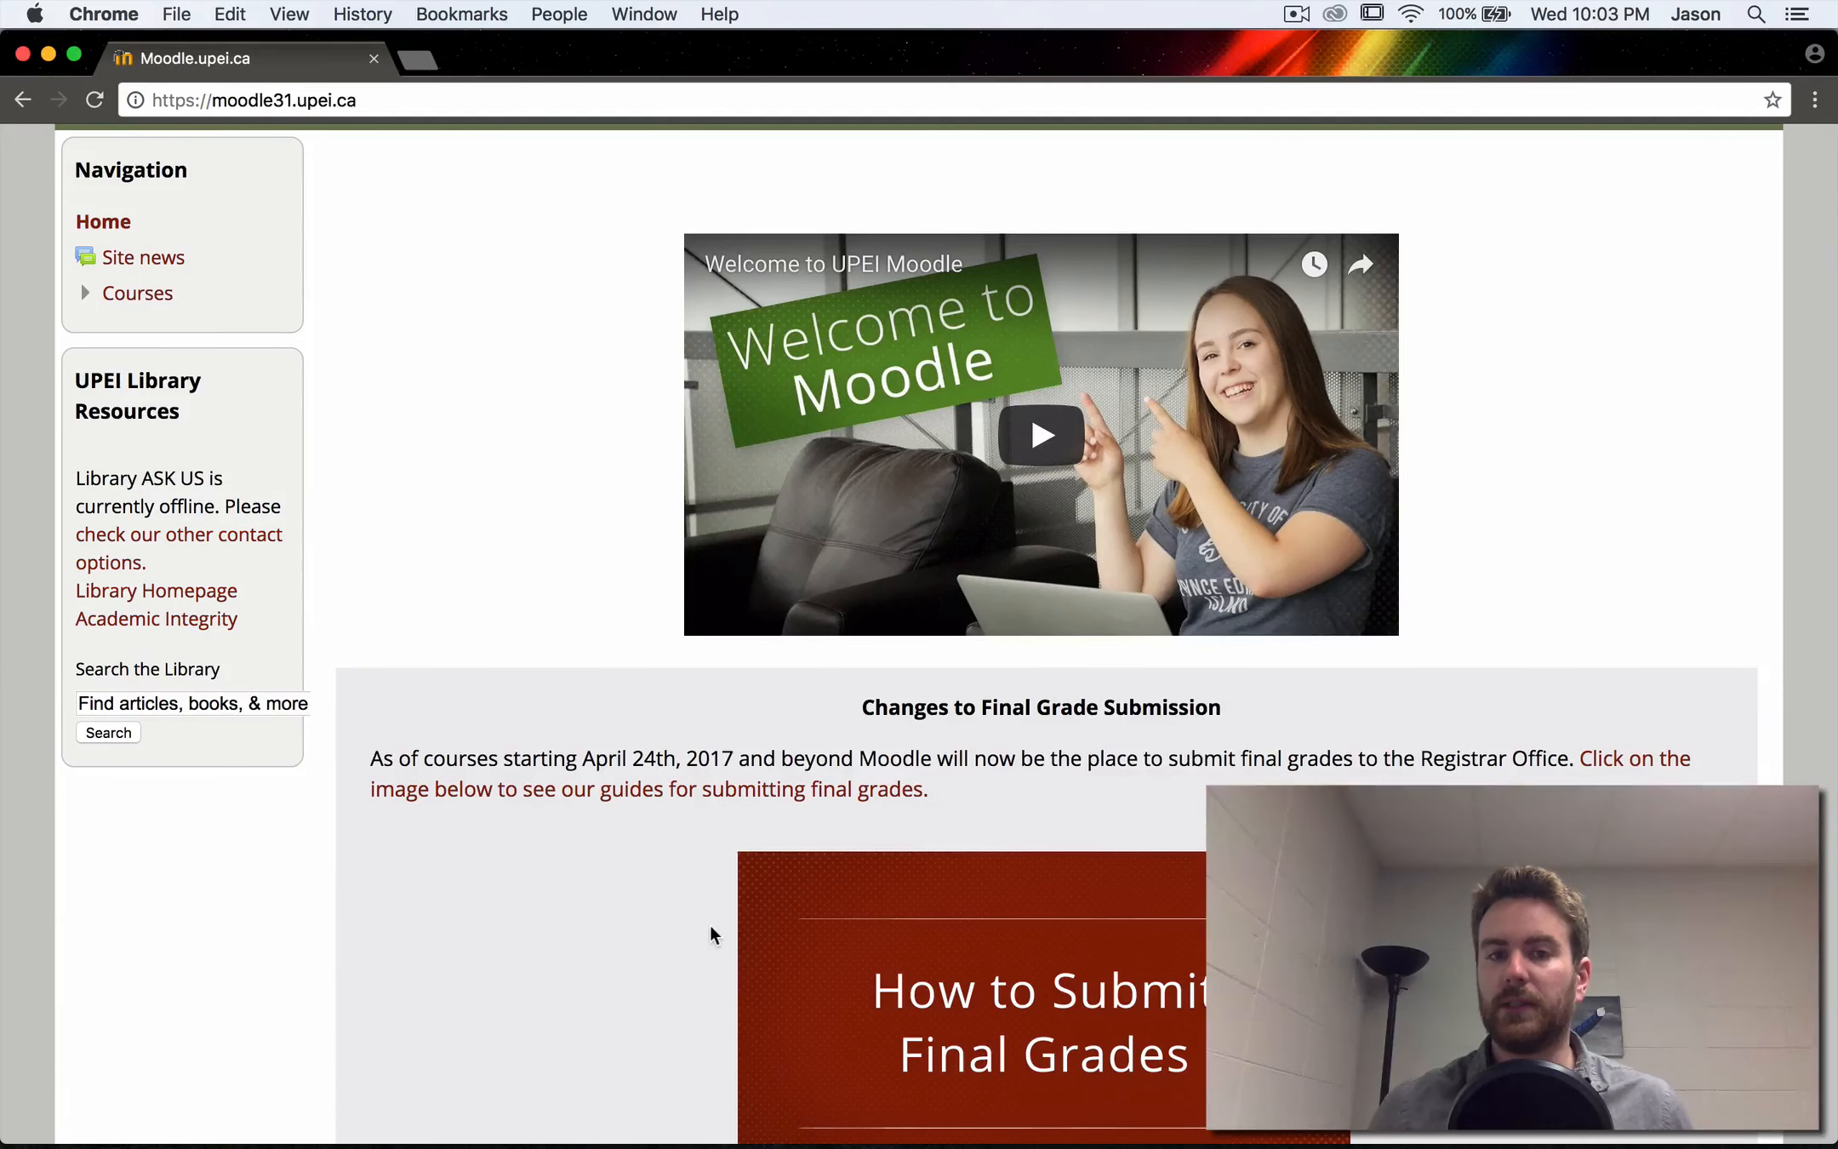
pyautogui.scroll(3, 711, 934)
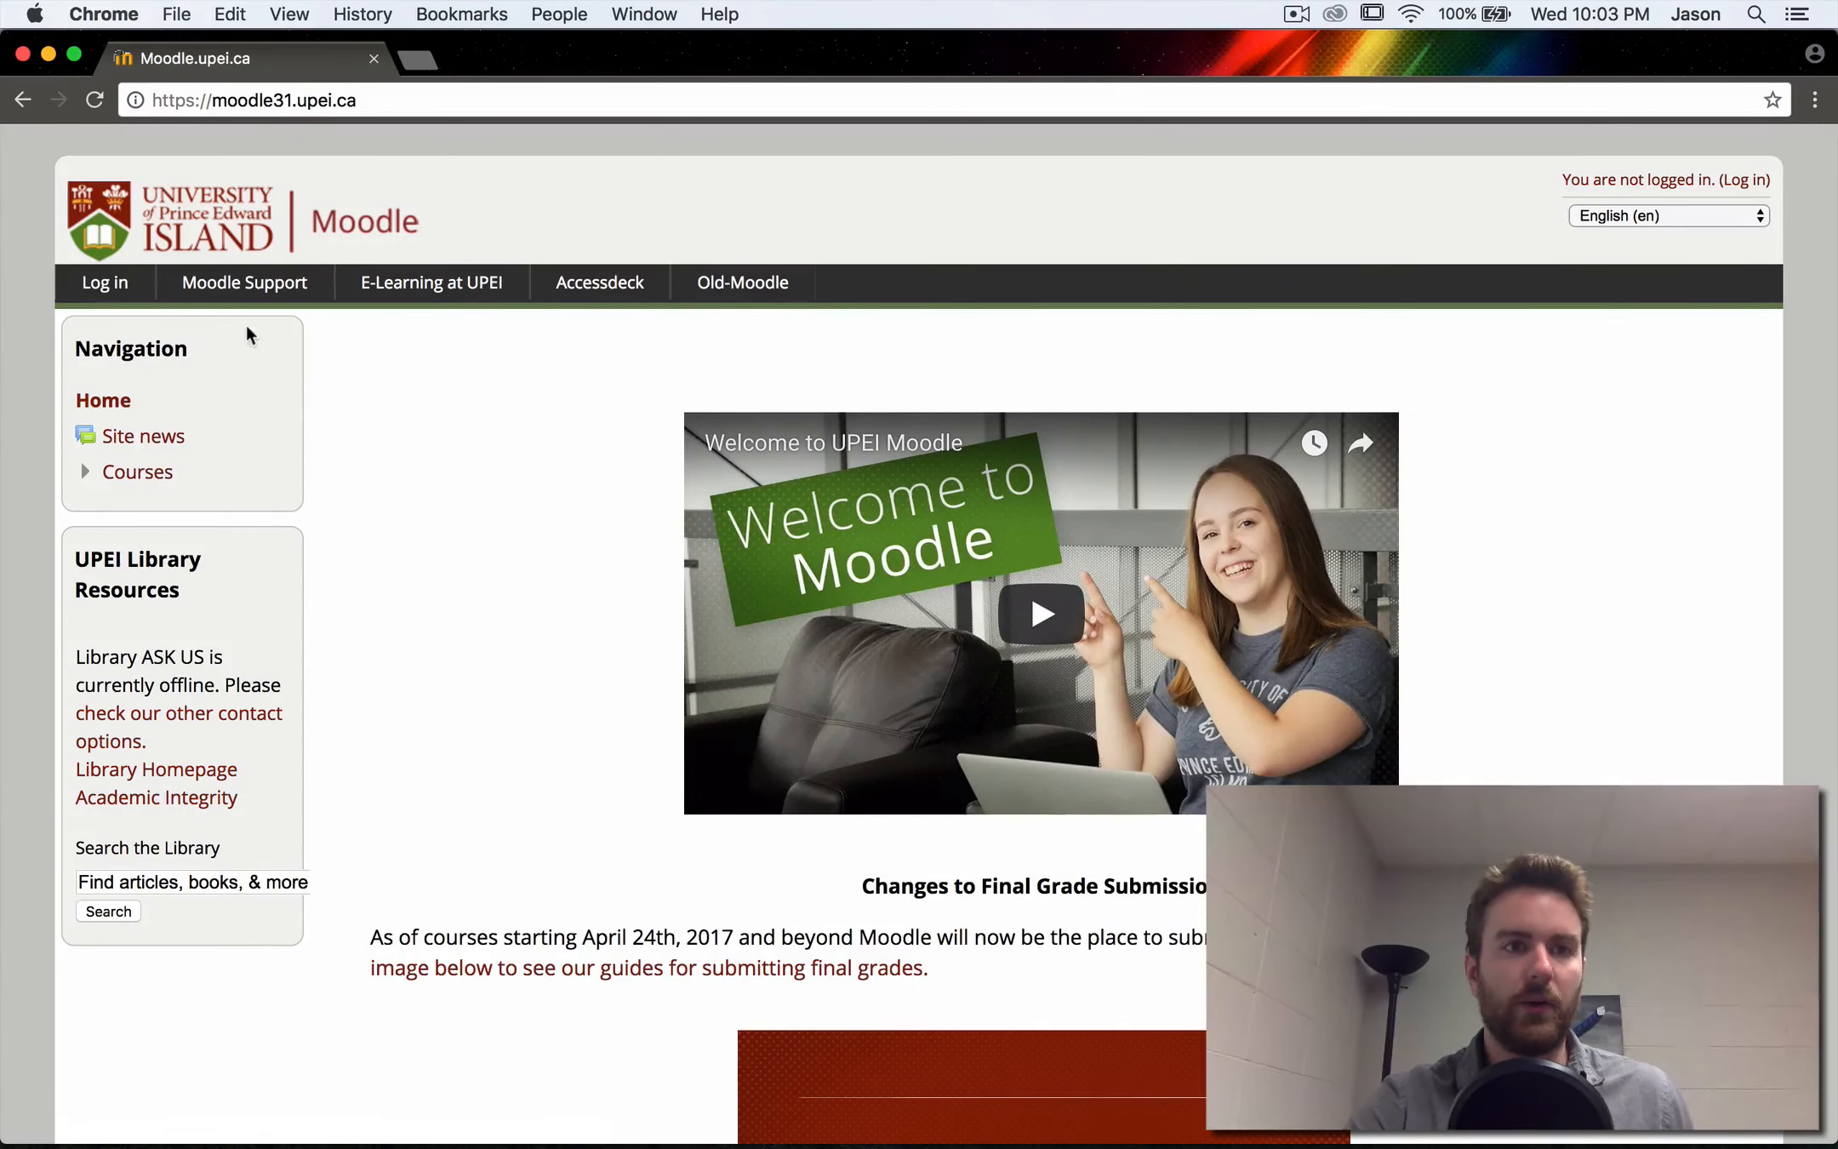
# - Log in to Moodle with the account username and the account password
pyautogui.click(96, 291)
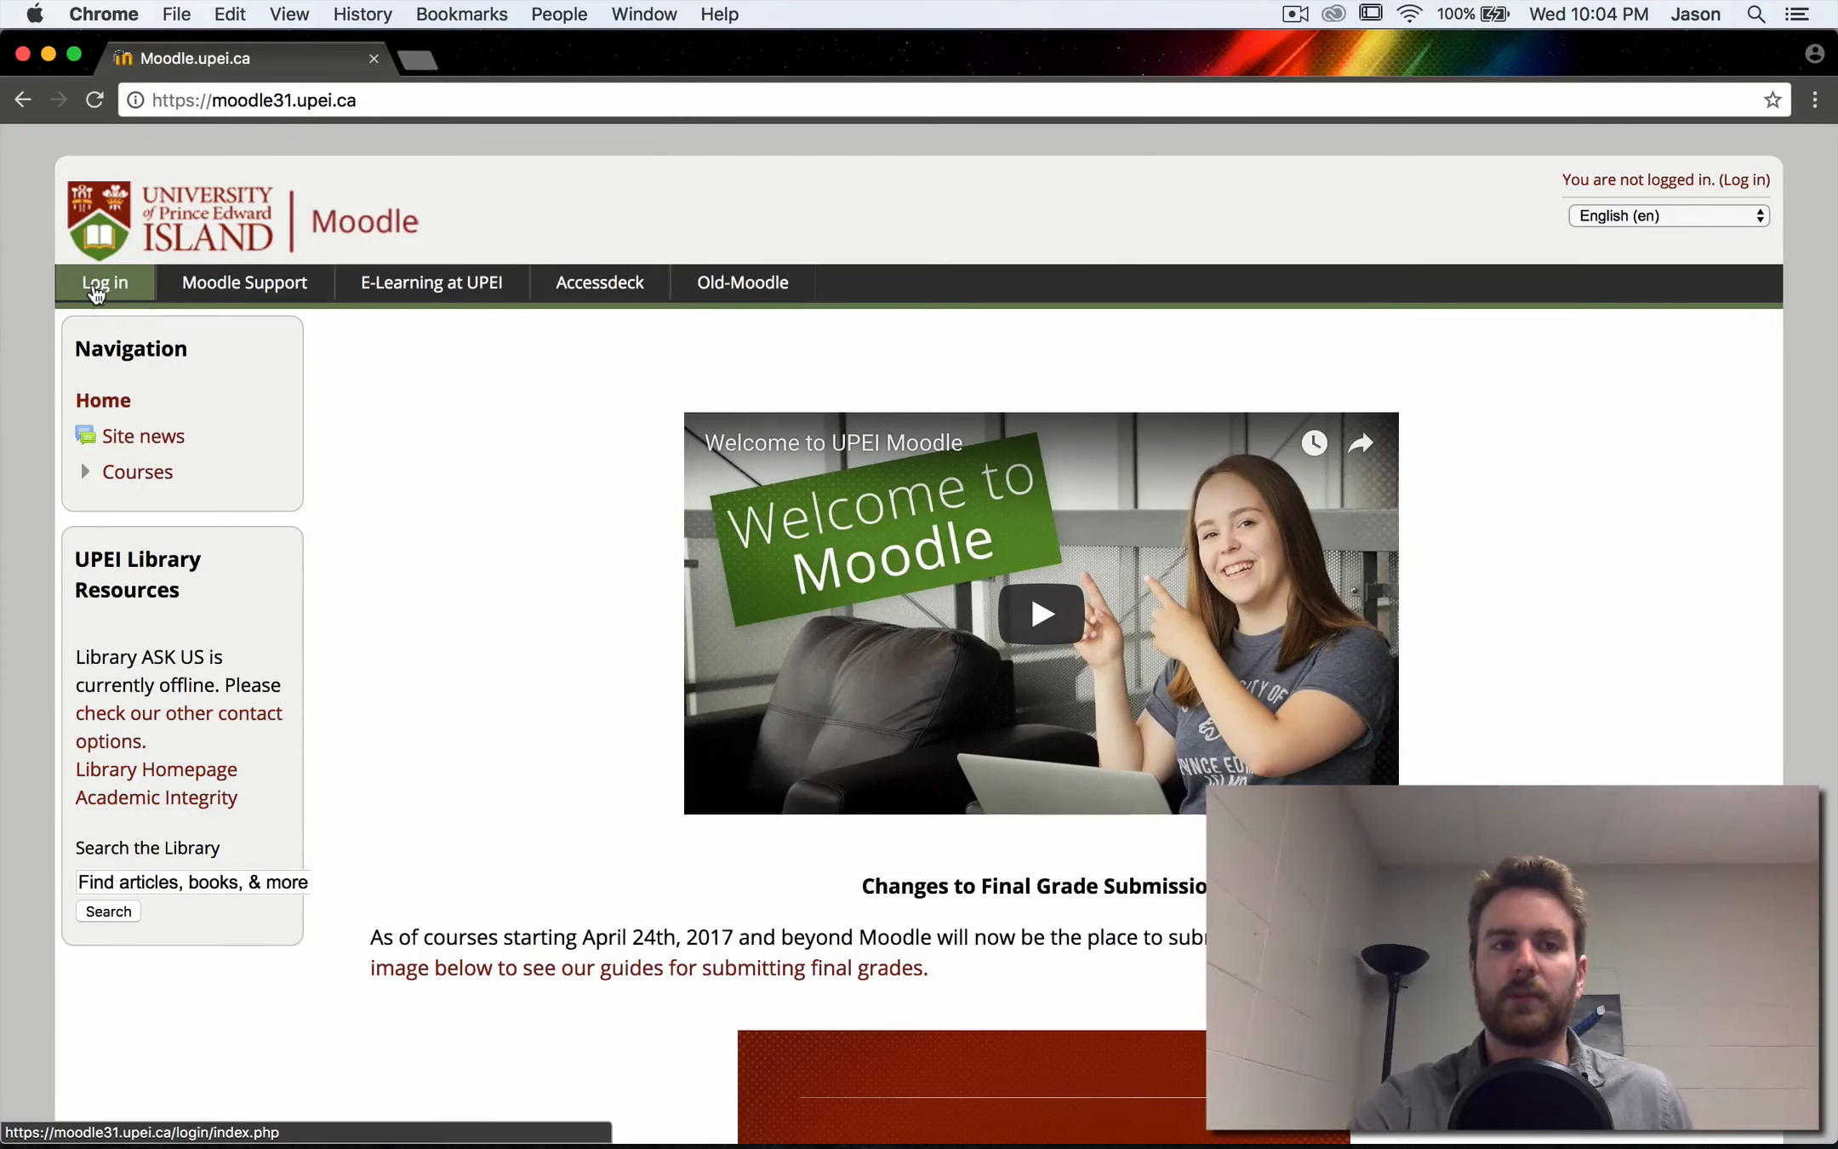
pyautogui.click(923, 515)
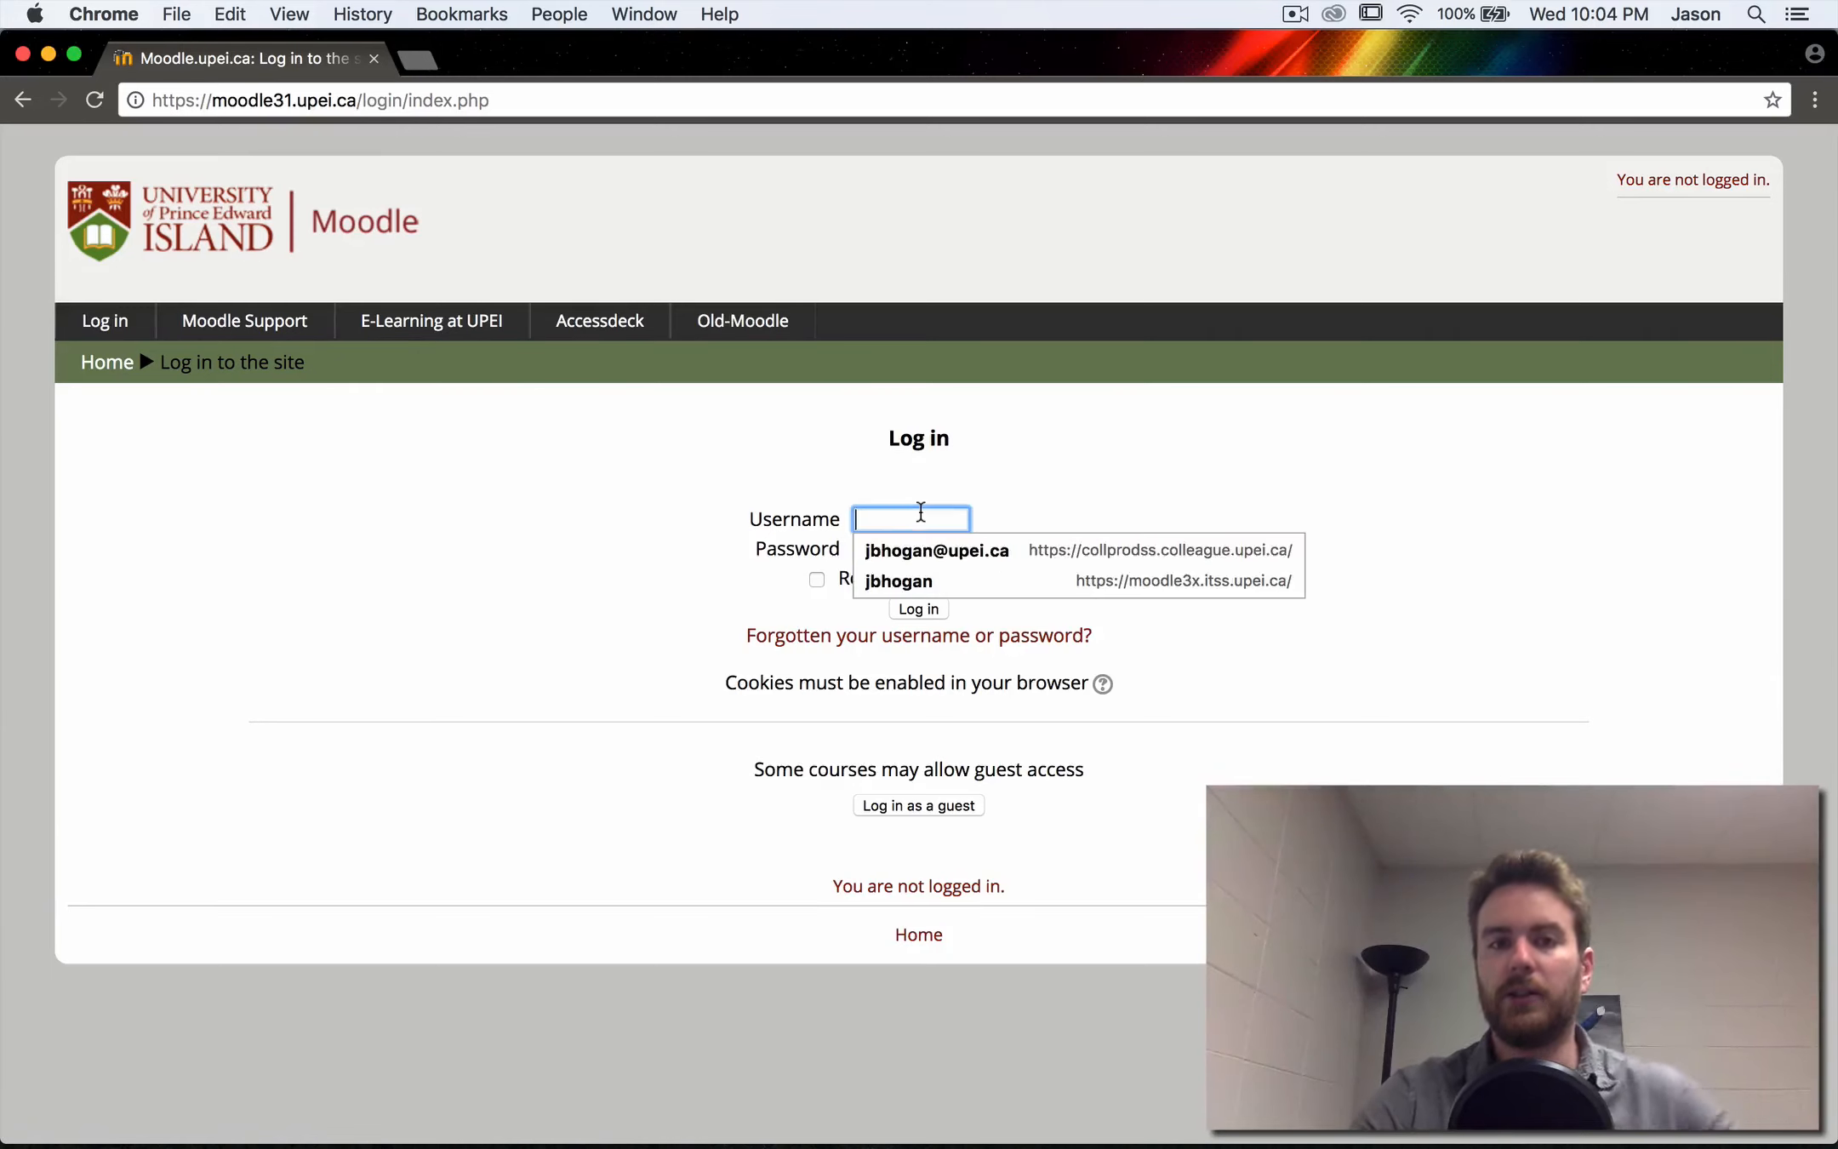
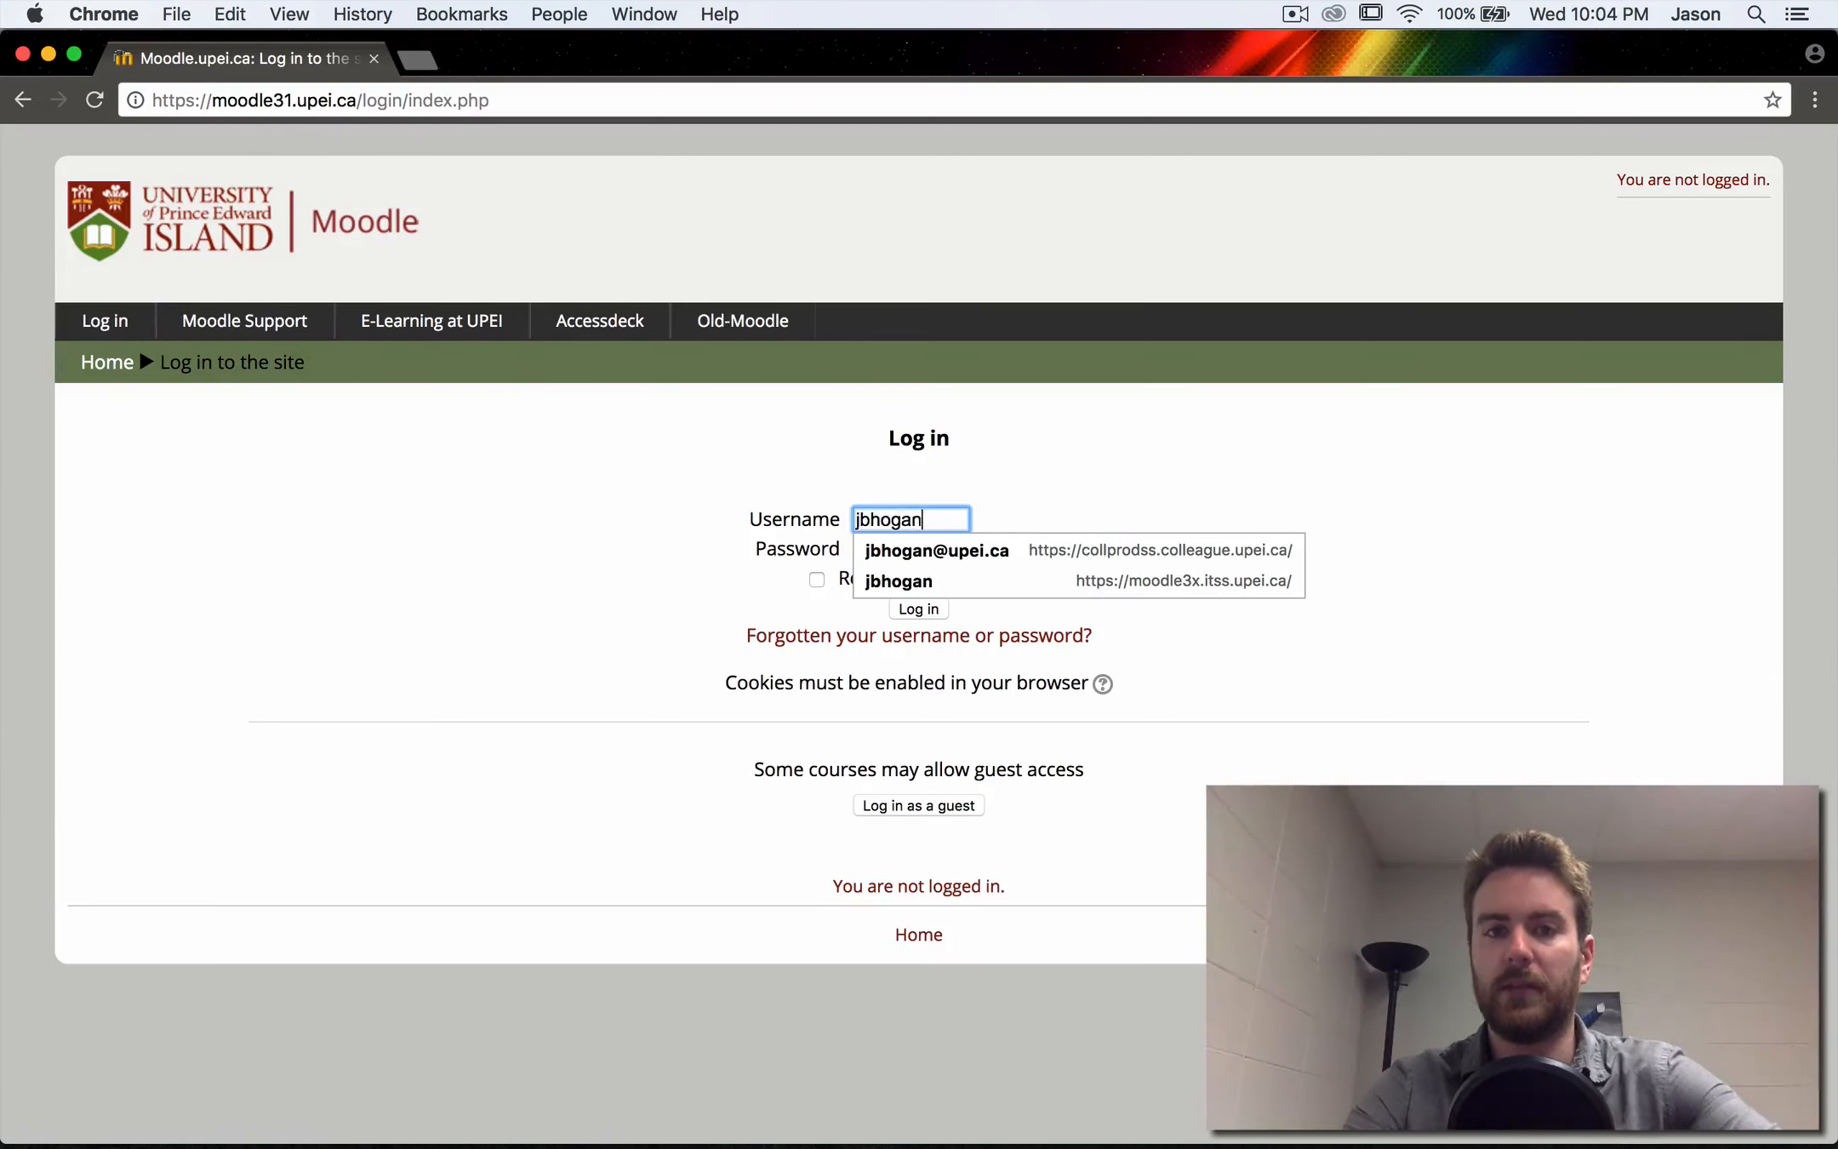
pyautogui.press('Tab')
pyautogui.write('•••••••••••••')
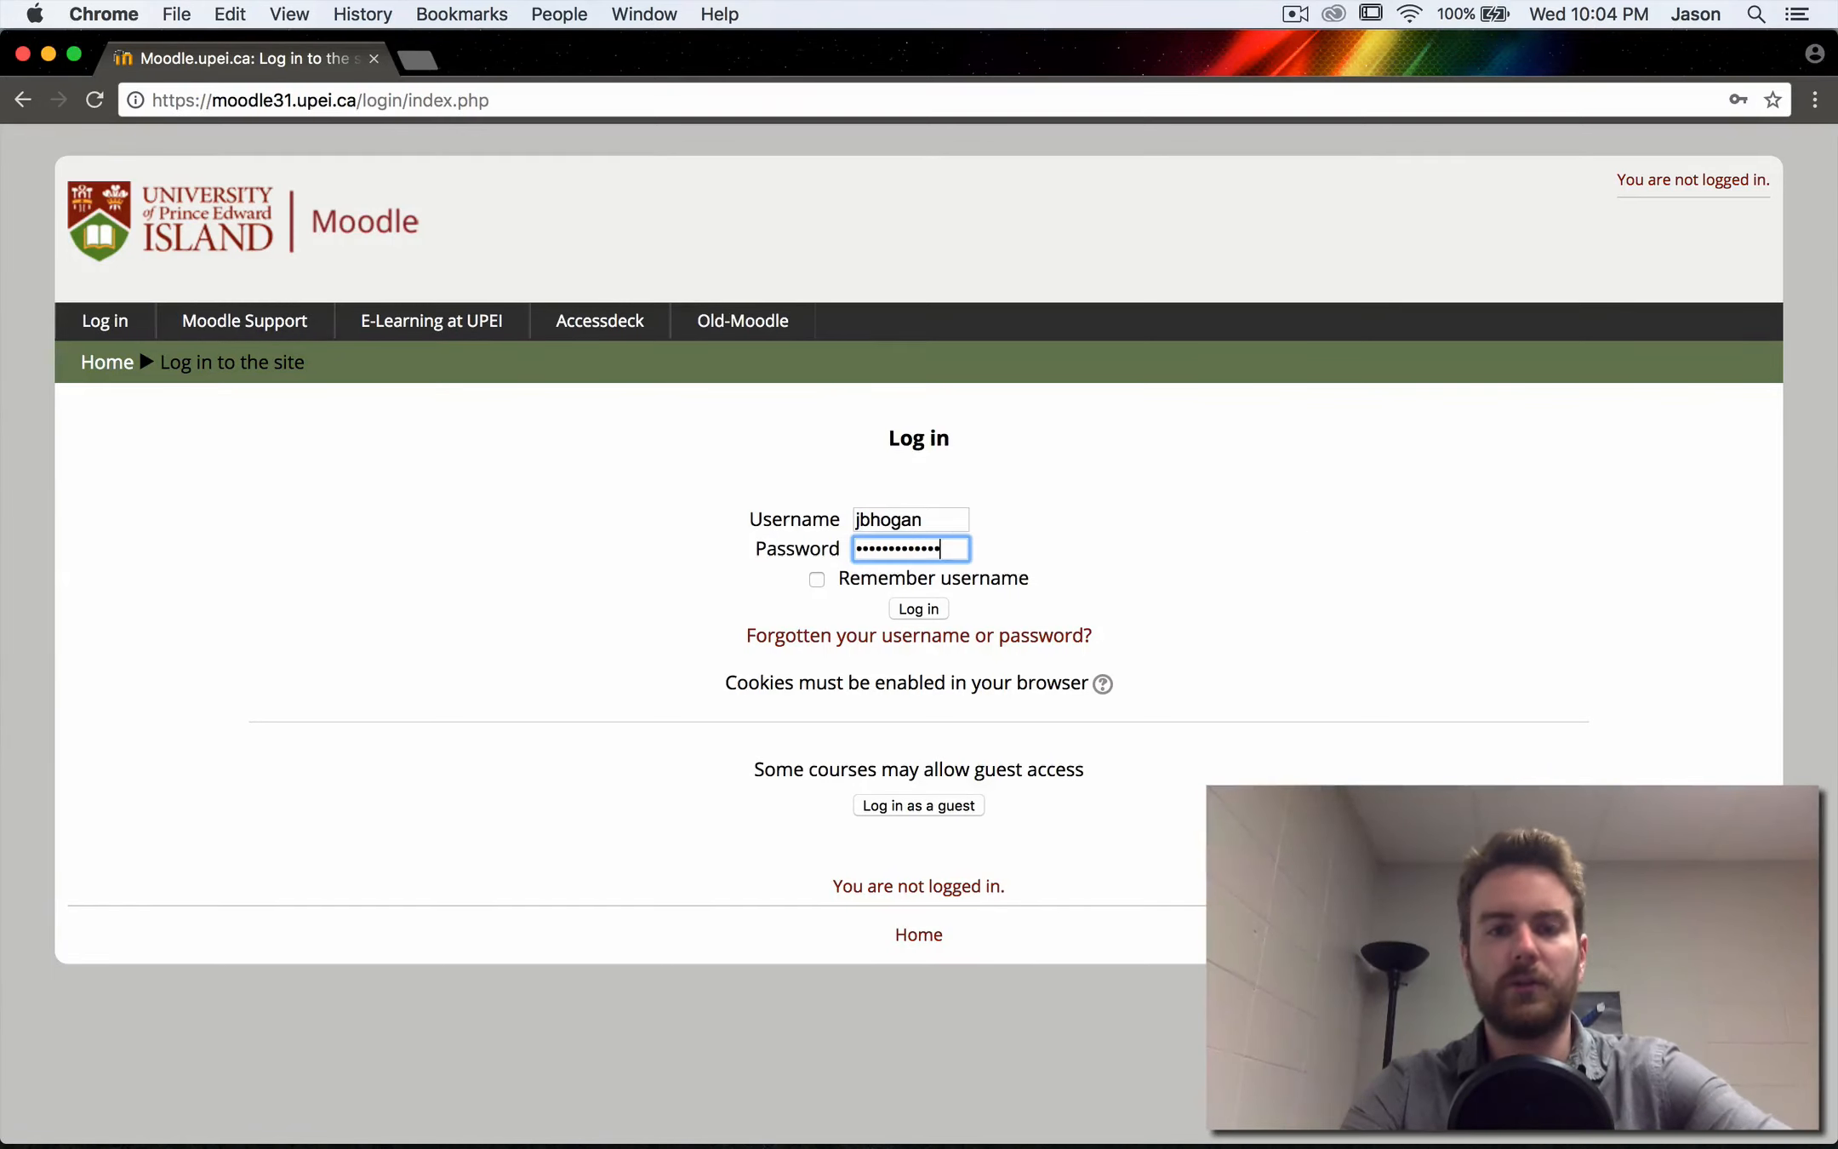
pyautogui.write('•••••')
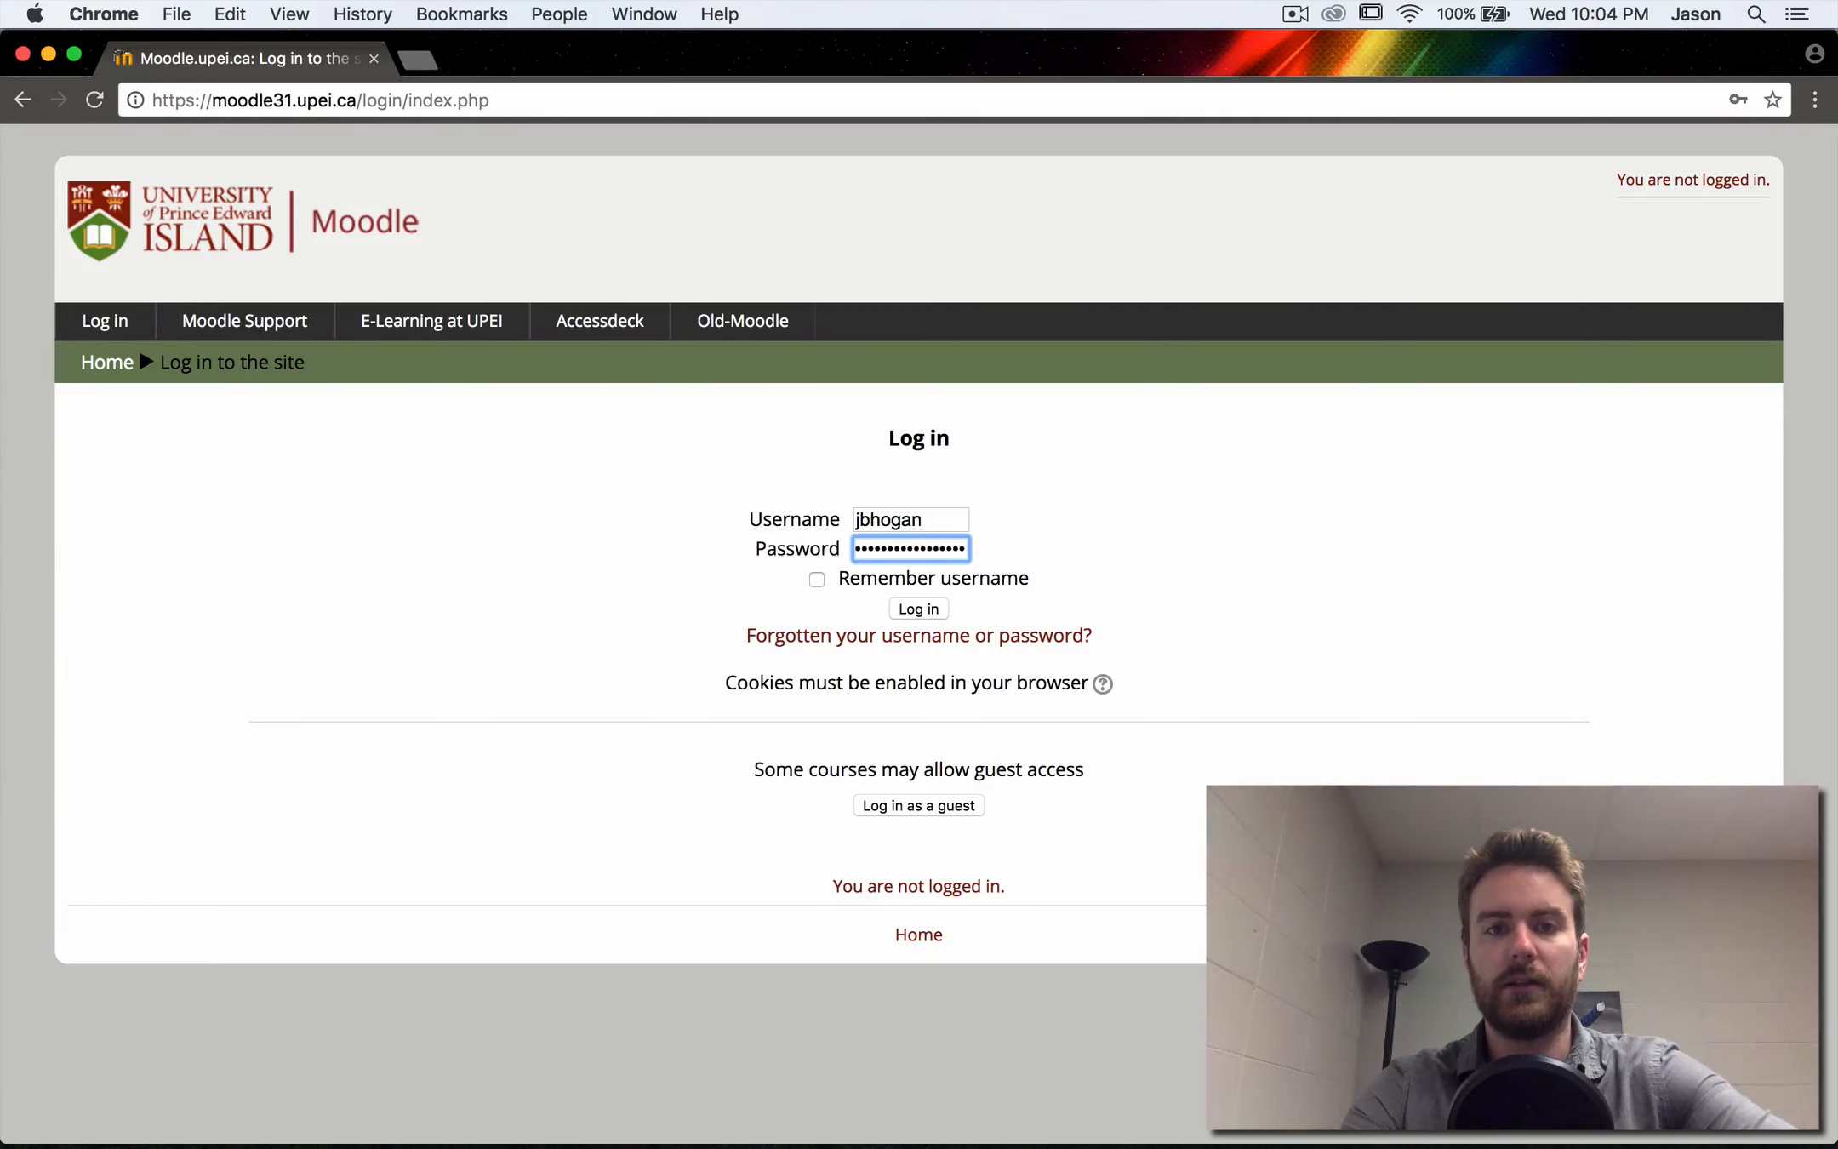
pyautogui.press('Return')
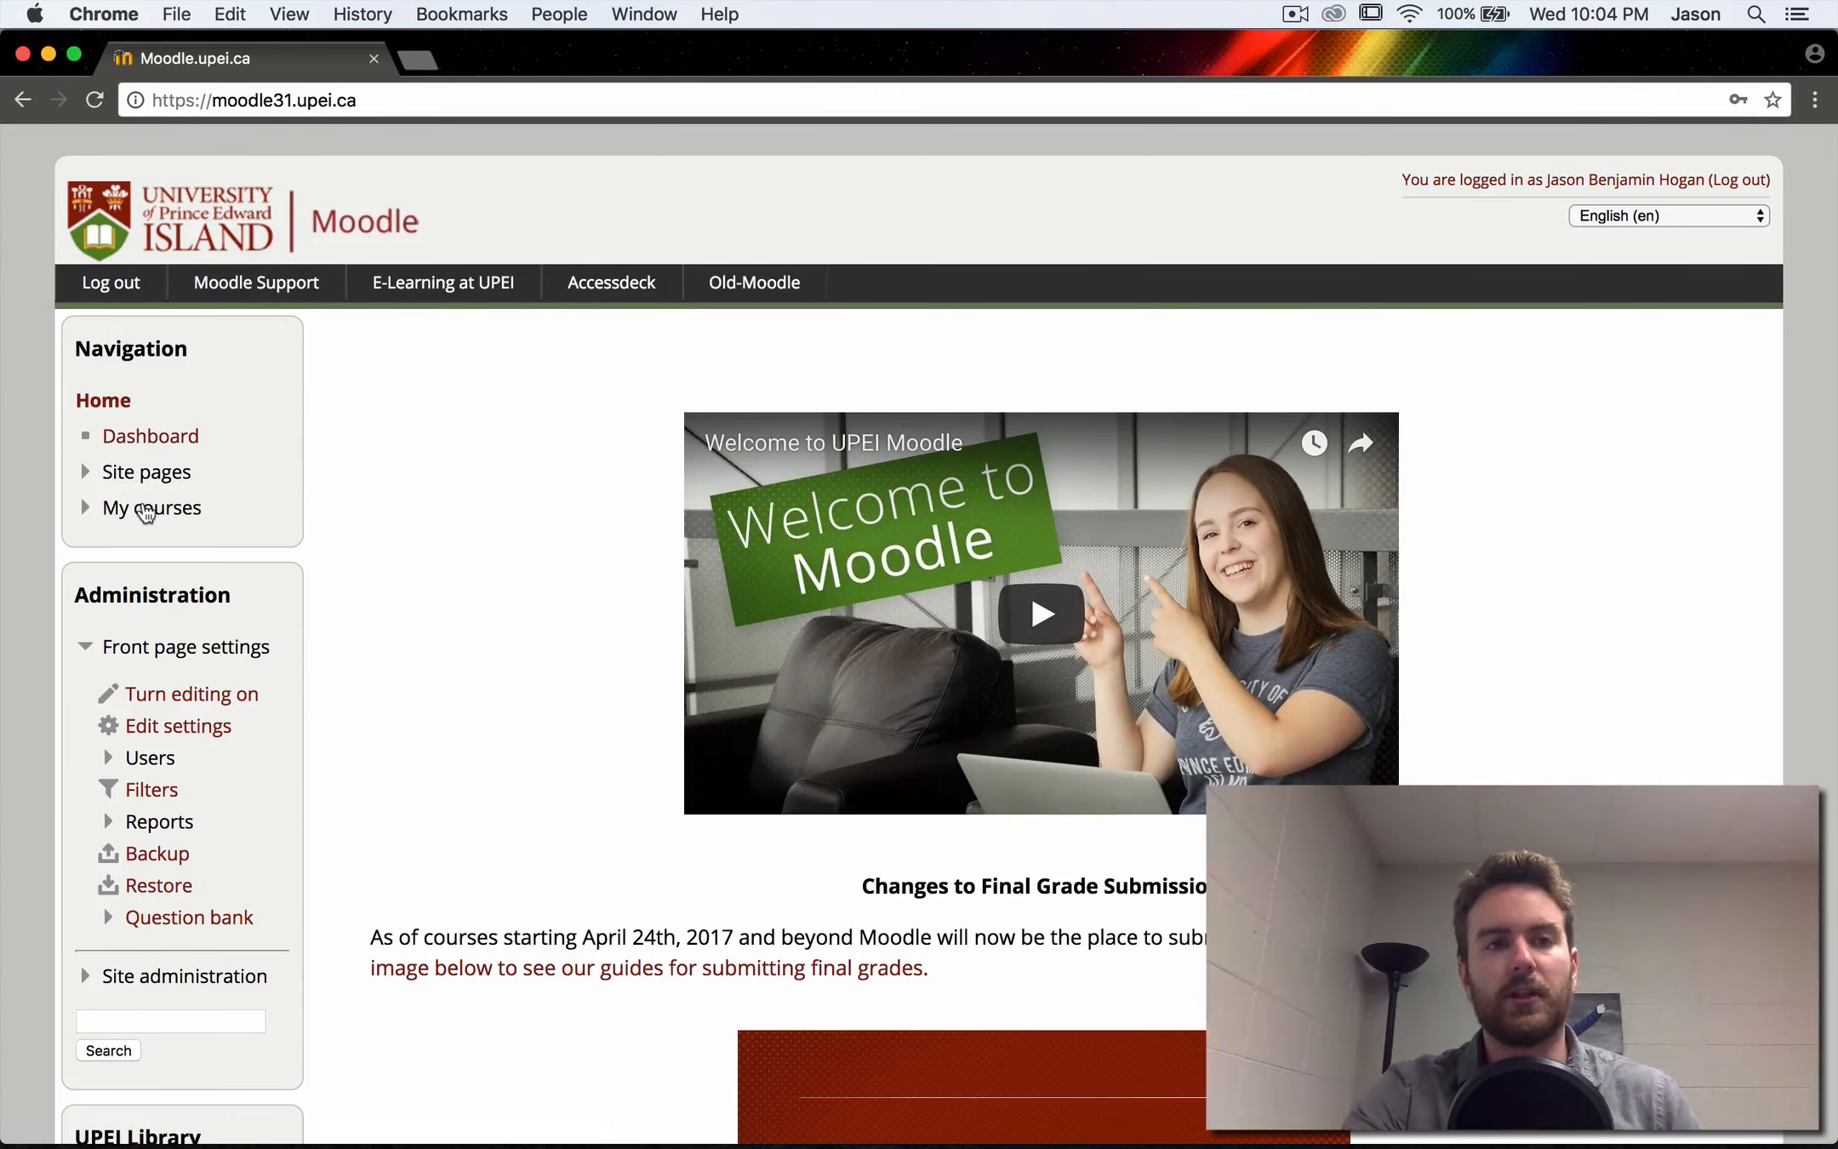
# - Look over the home page down to the course search and open the Dashboard
pyautogui.scroll(-6, 587, 664)
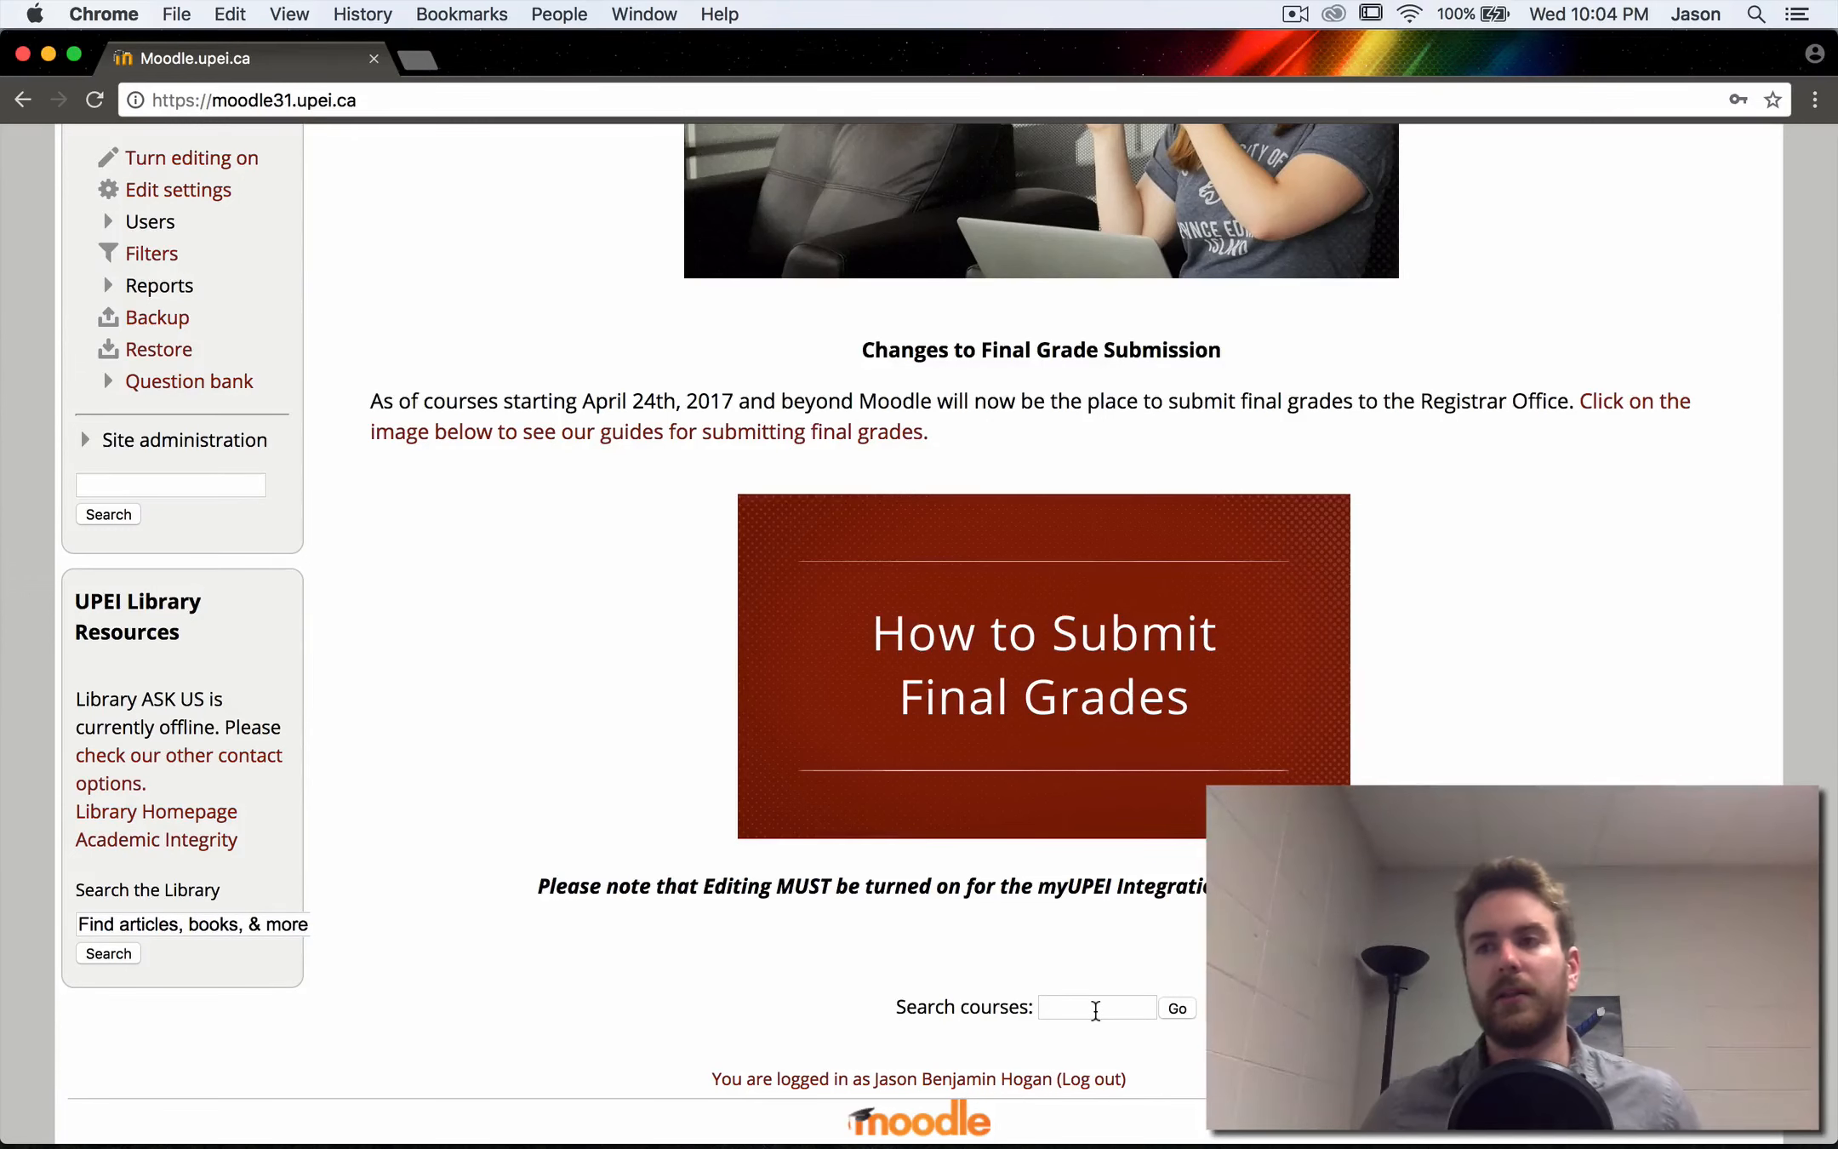
pyautogui.scroll(7, 1095, 1010)
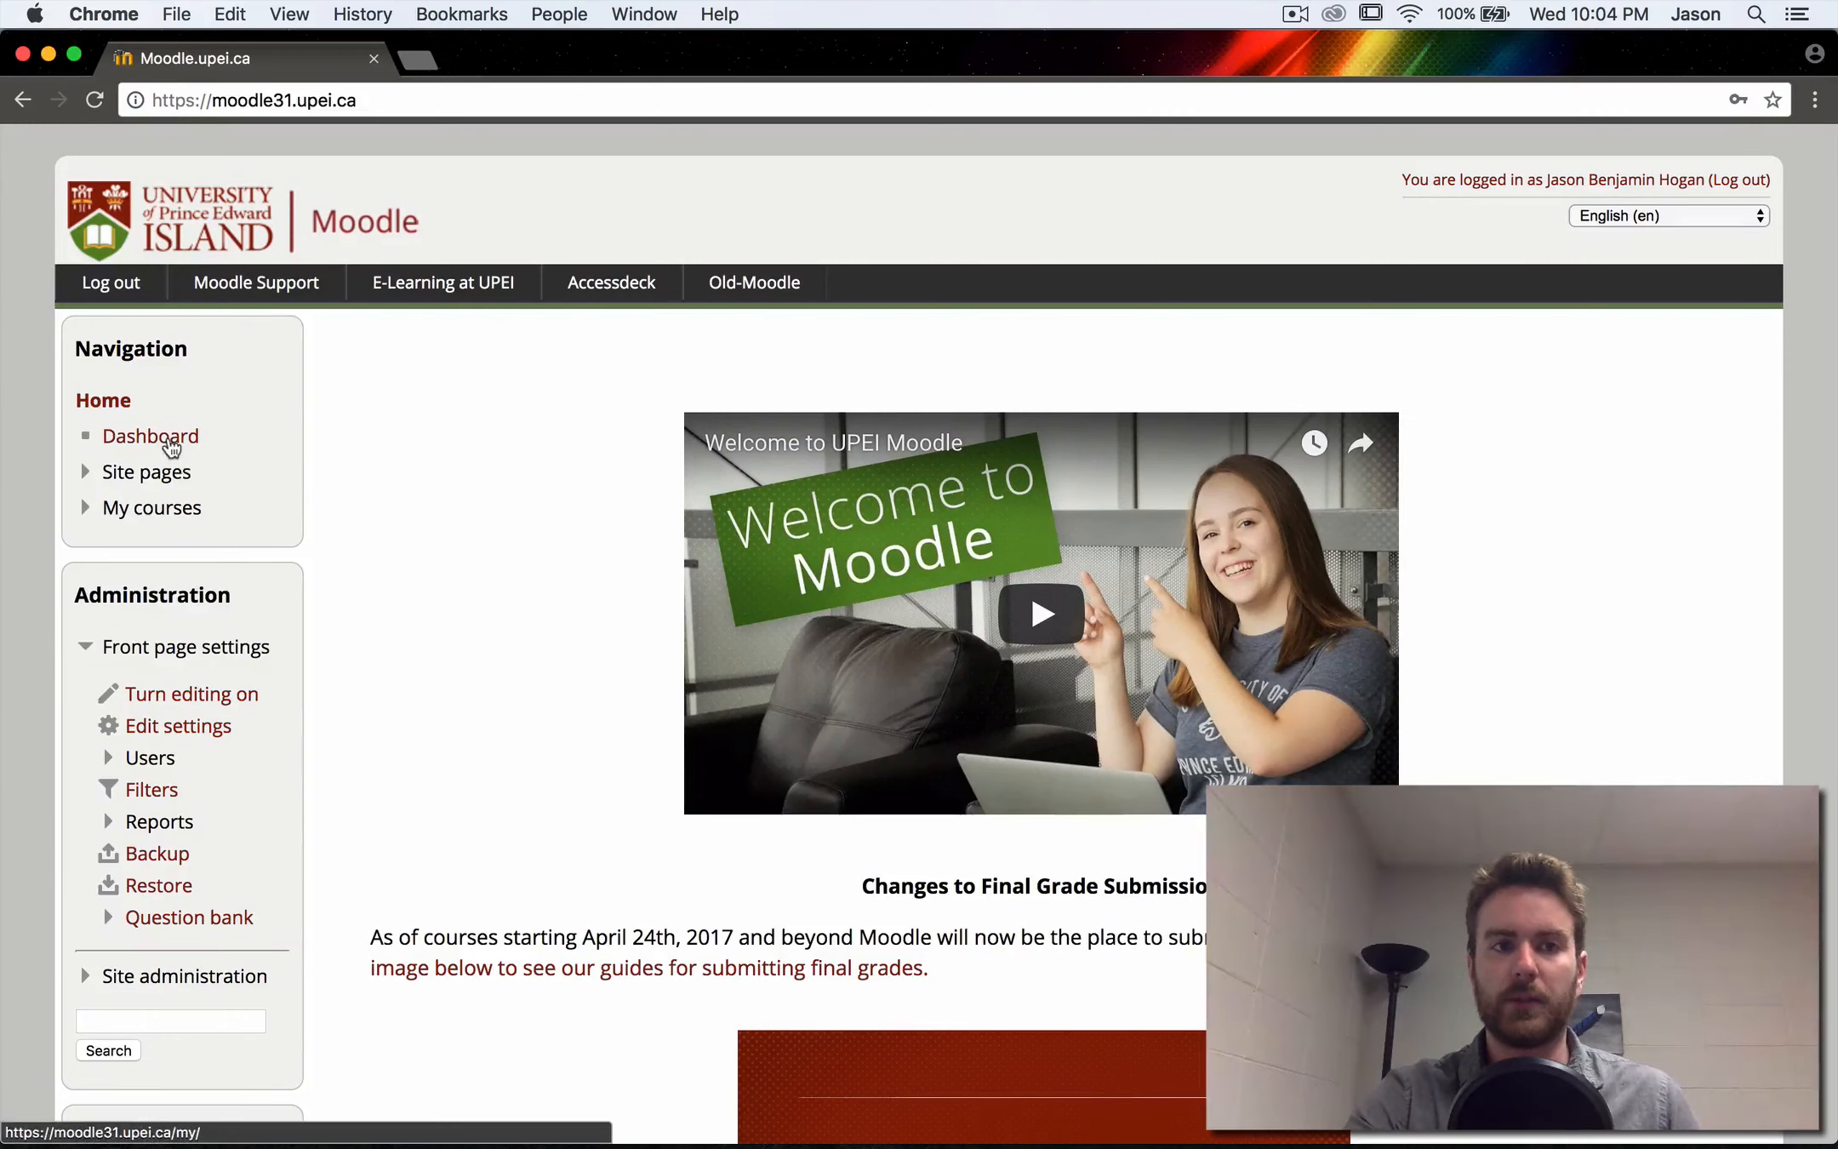
pyautogui.click(169, 446)
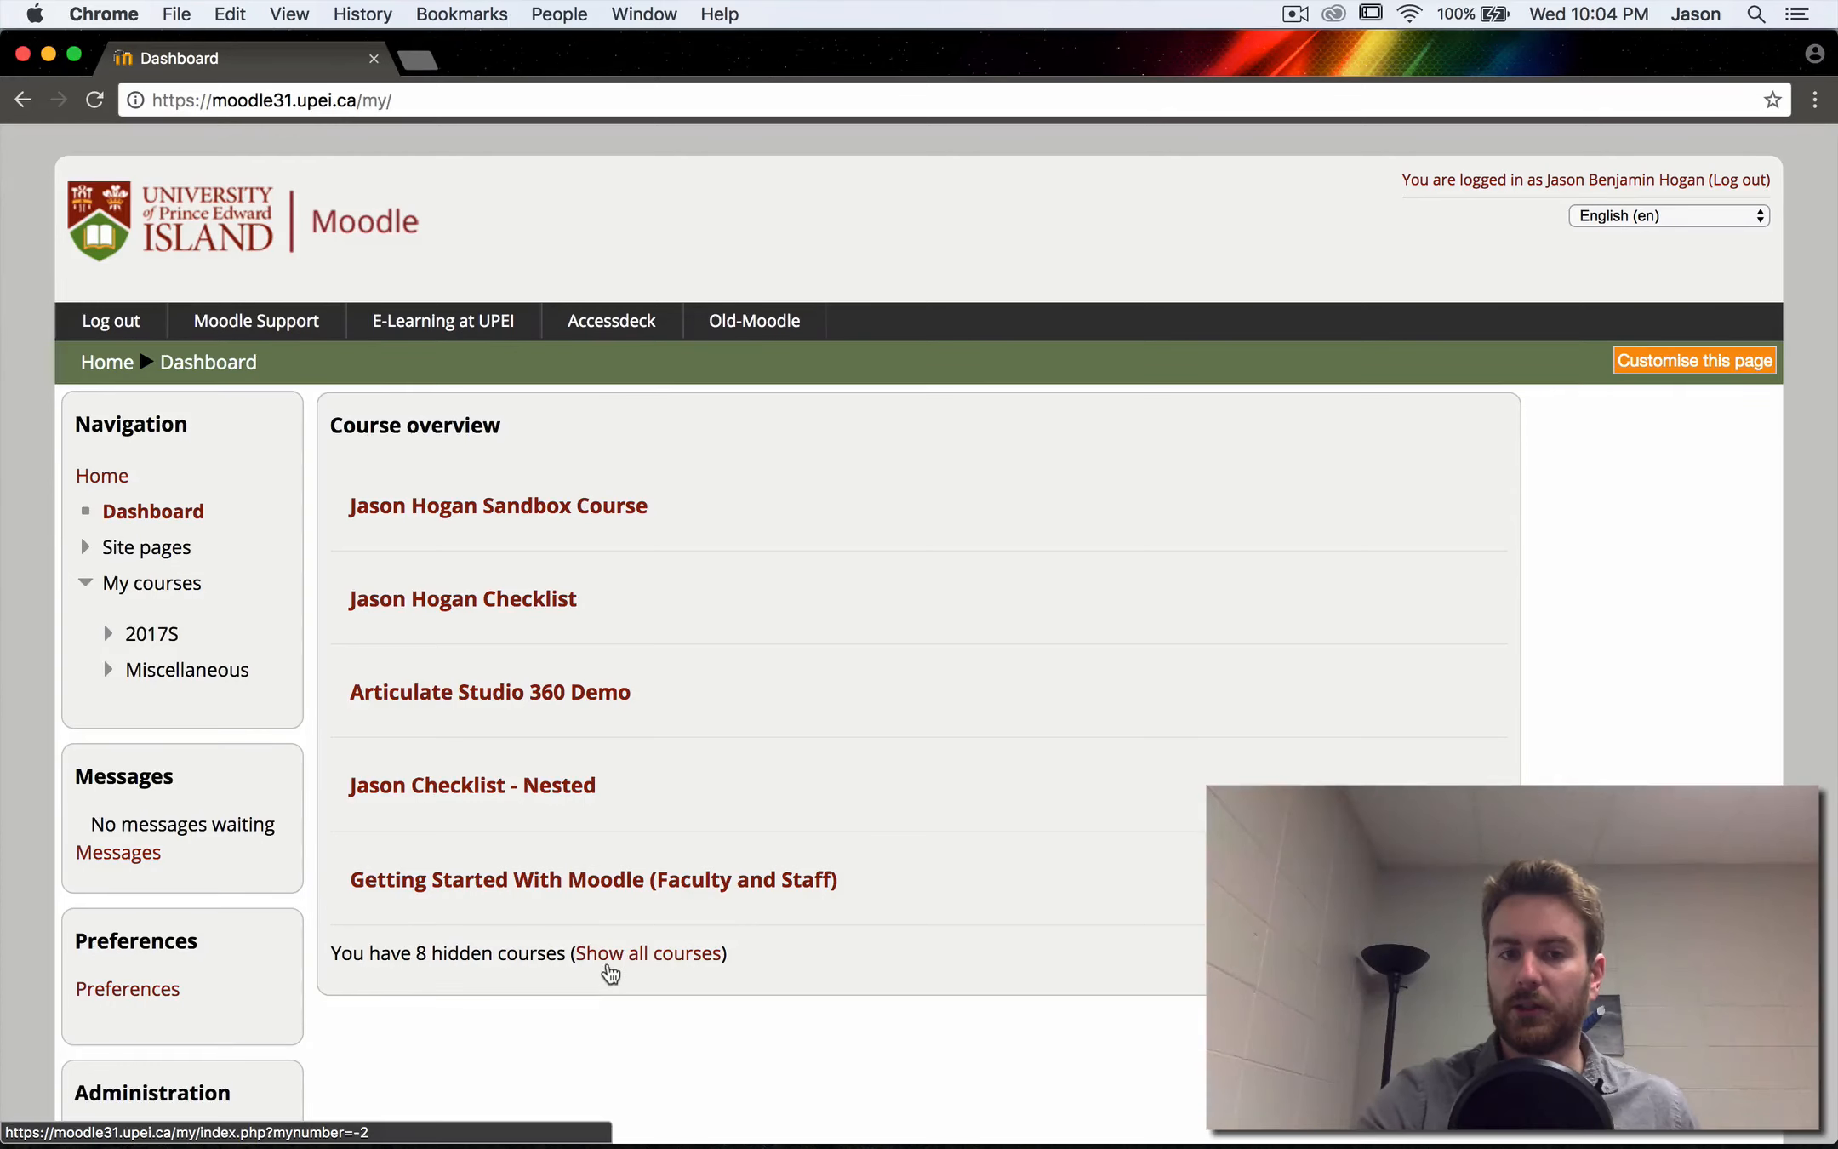
# - Show all courses, including the hidden ones, in the course overview and look through the list
pyautogui.click(614, 953)
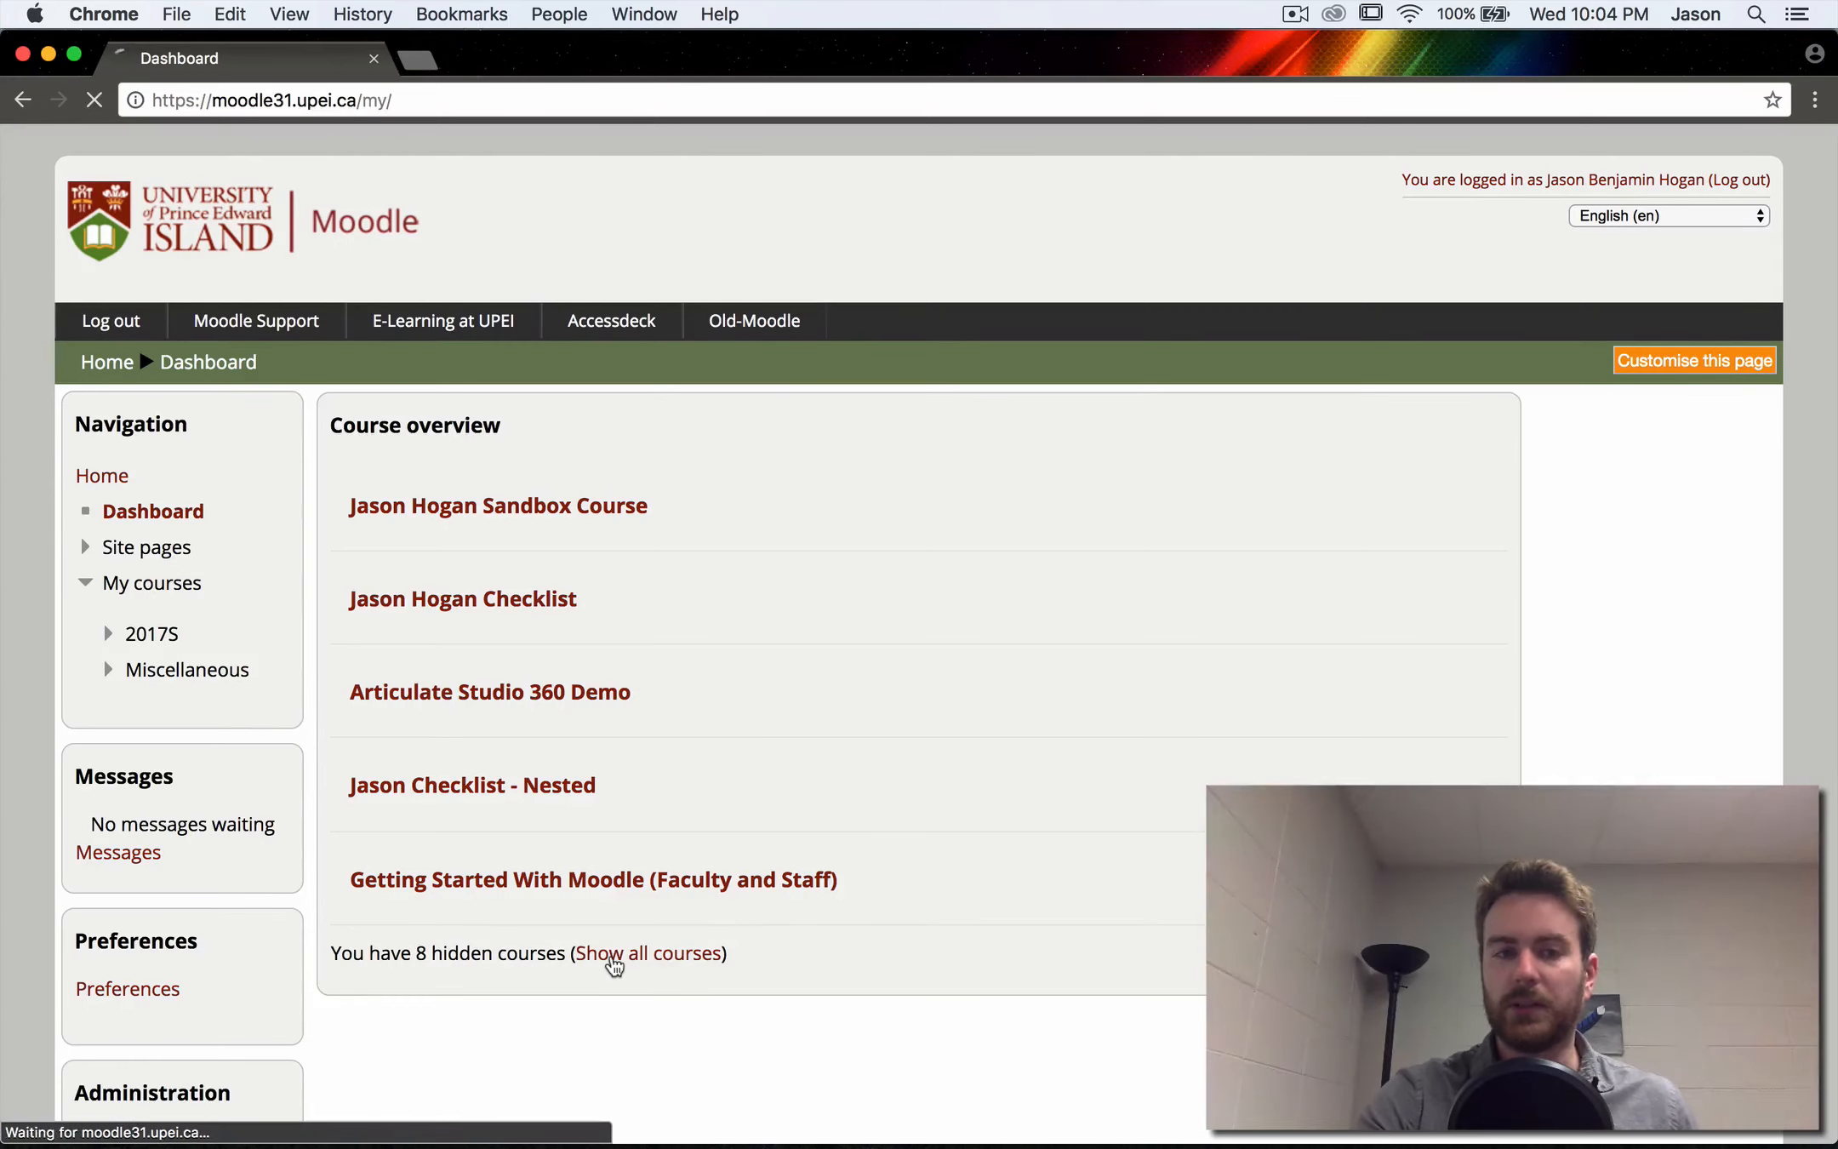
pyautogui.scroll(-4, 614, 964)
pyautogui.scroll(-10, 613, 965)
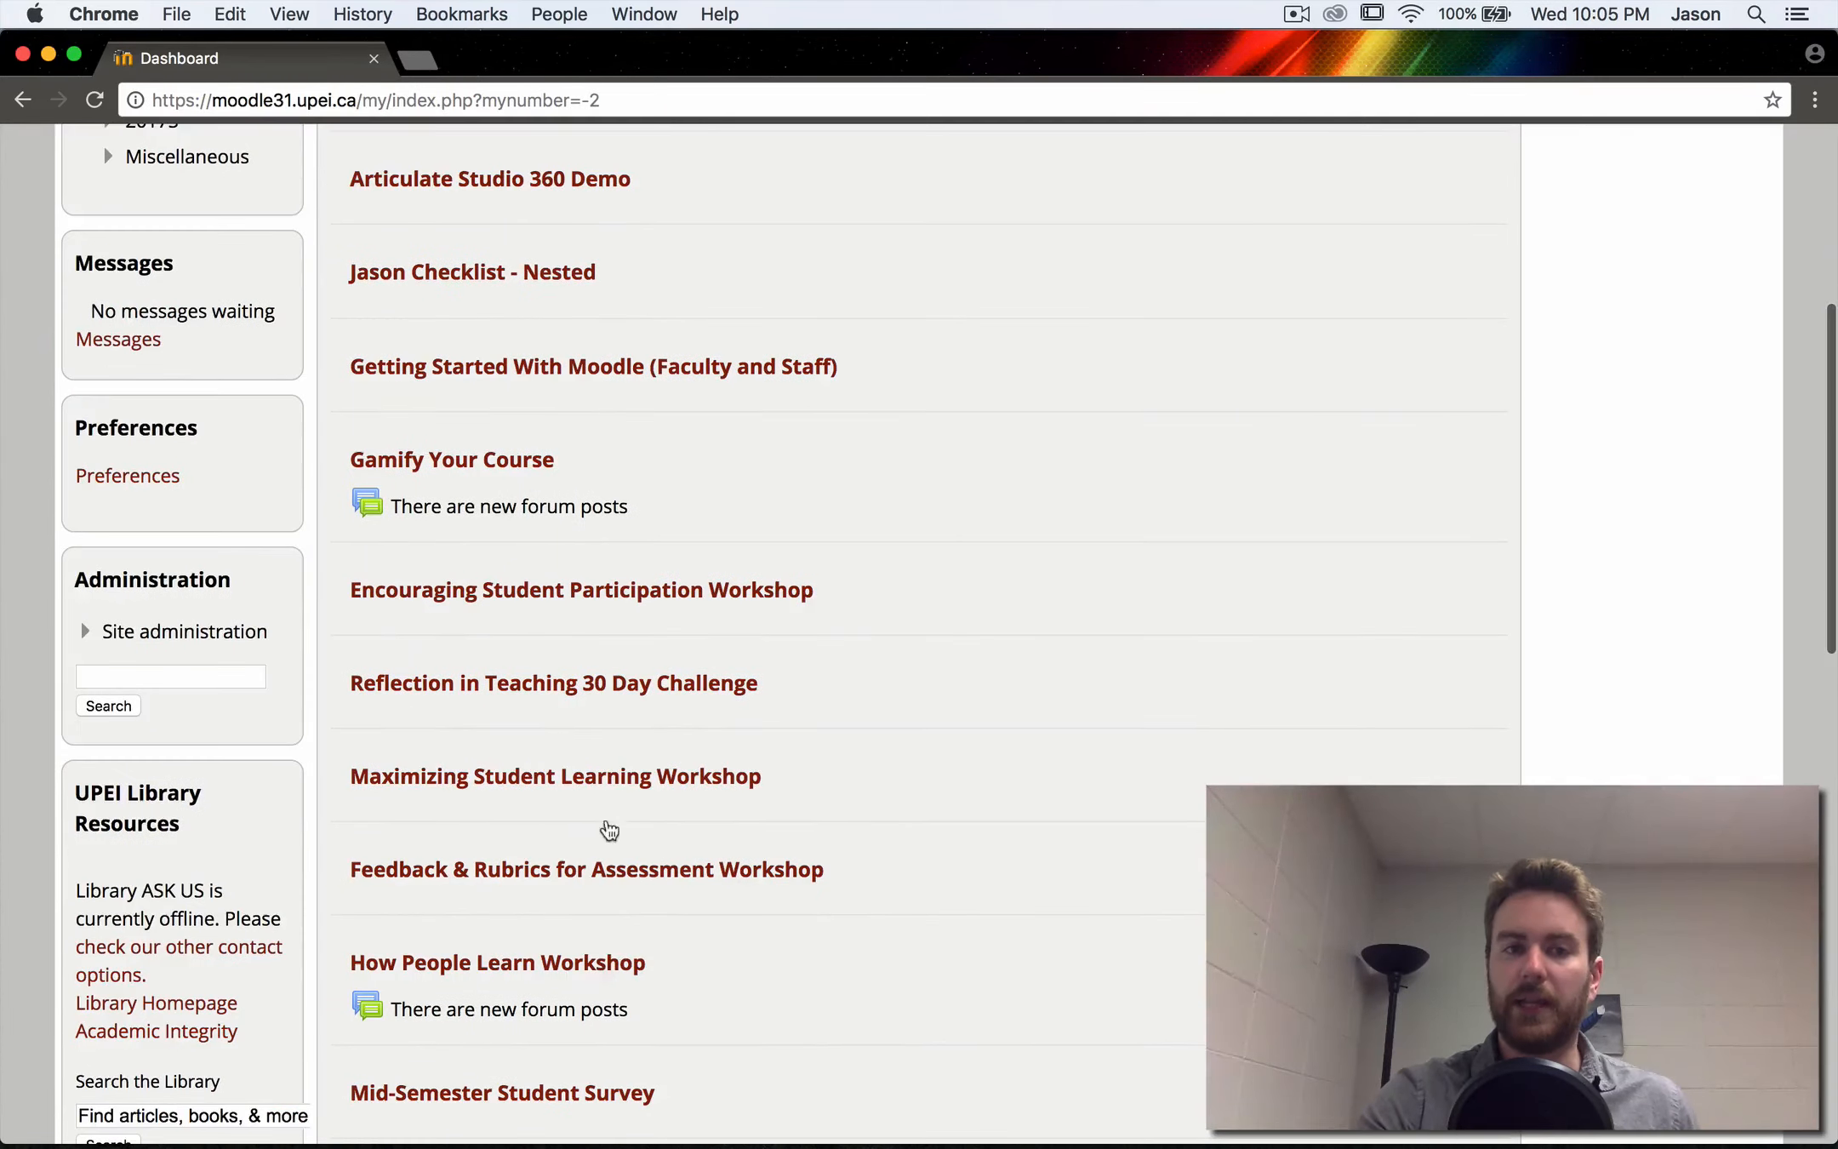
pyautogui.scroll(7, 618, 498)
pyautogui.scroll(8, 618, 497)
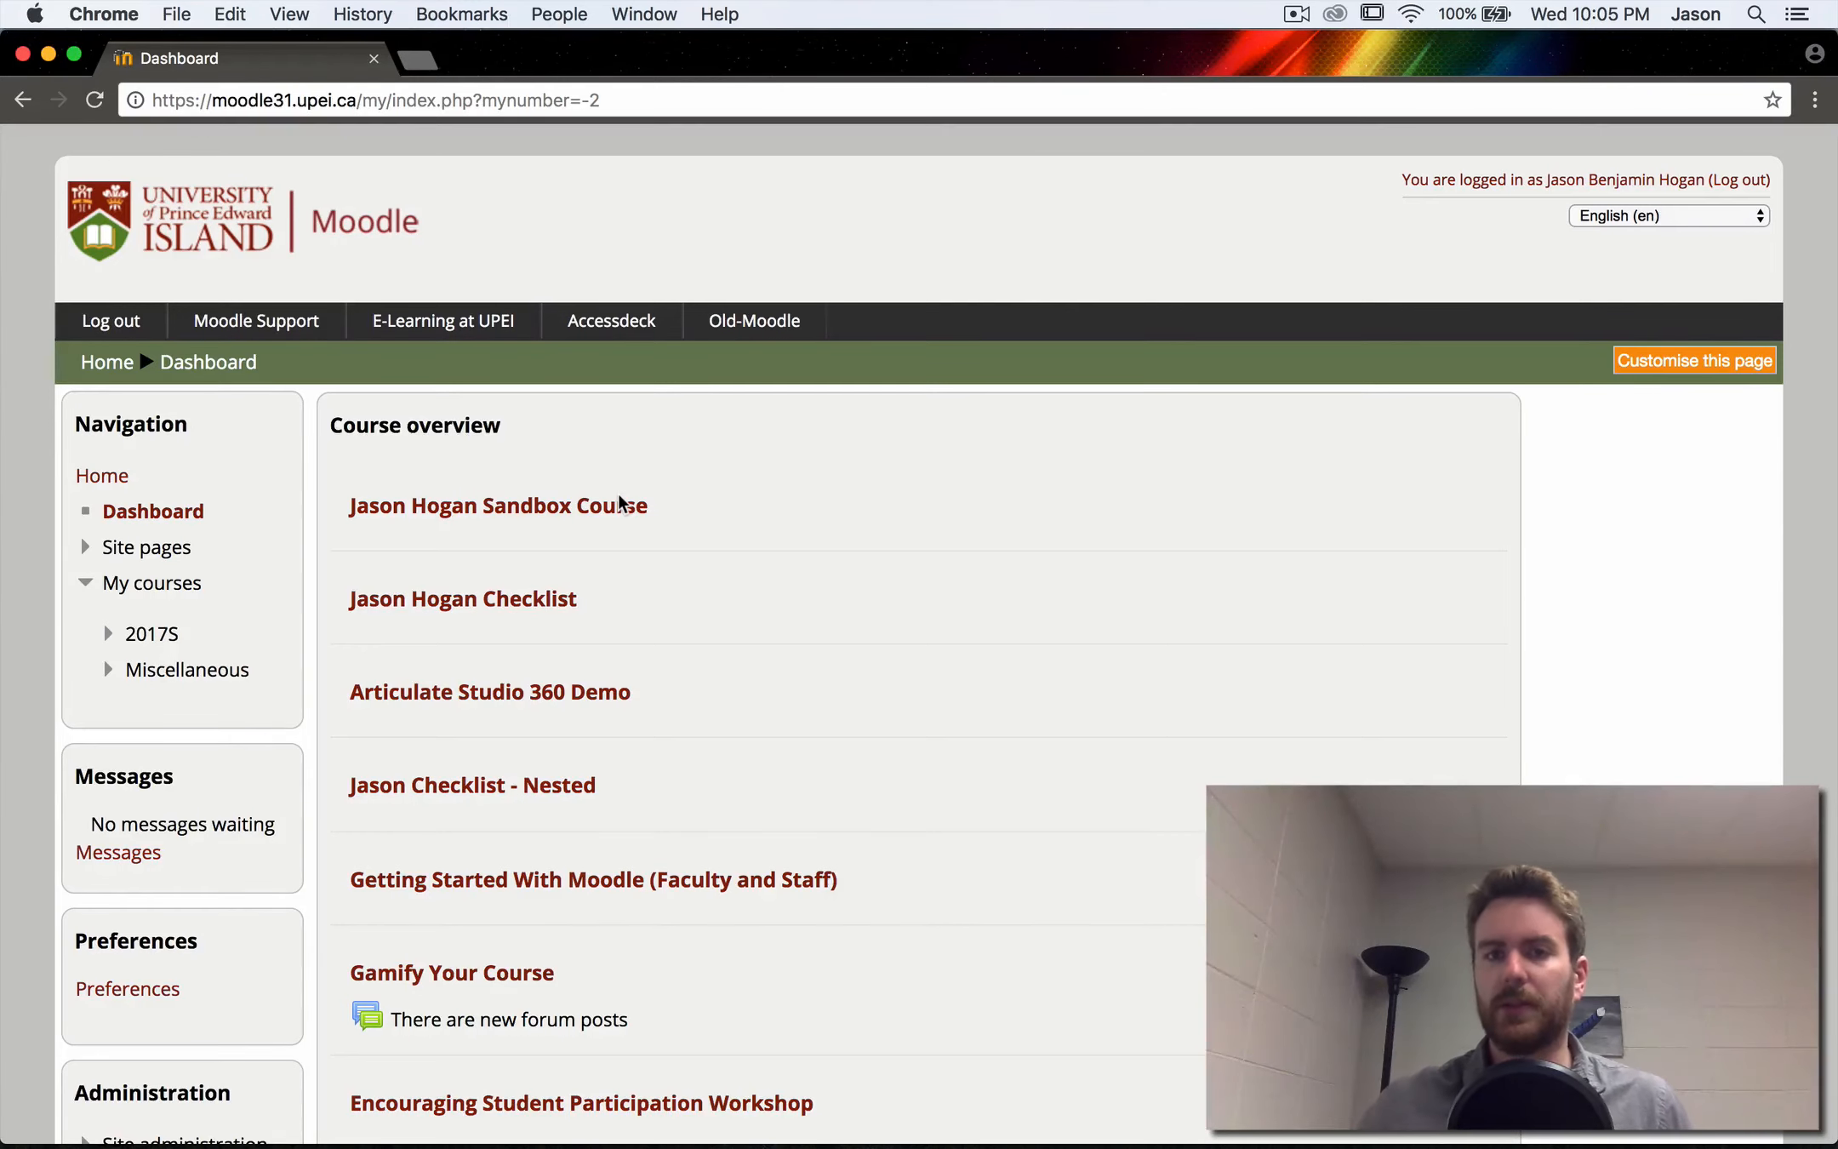
# - Start customising the Dashboard and set the number of courses to display to Always show all
pyautogui.click(1677, 362)
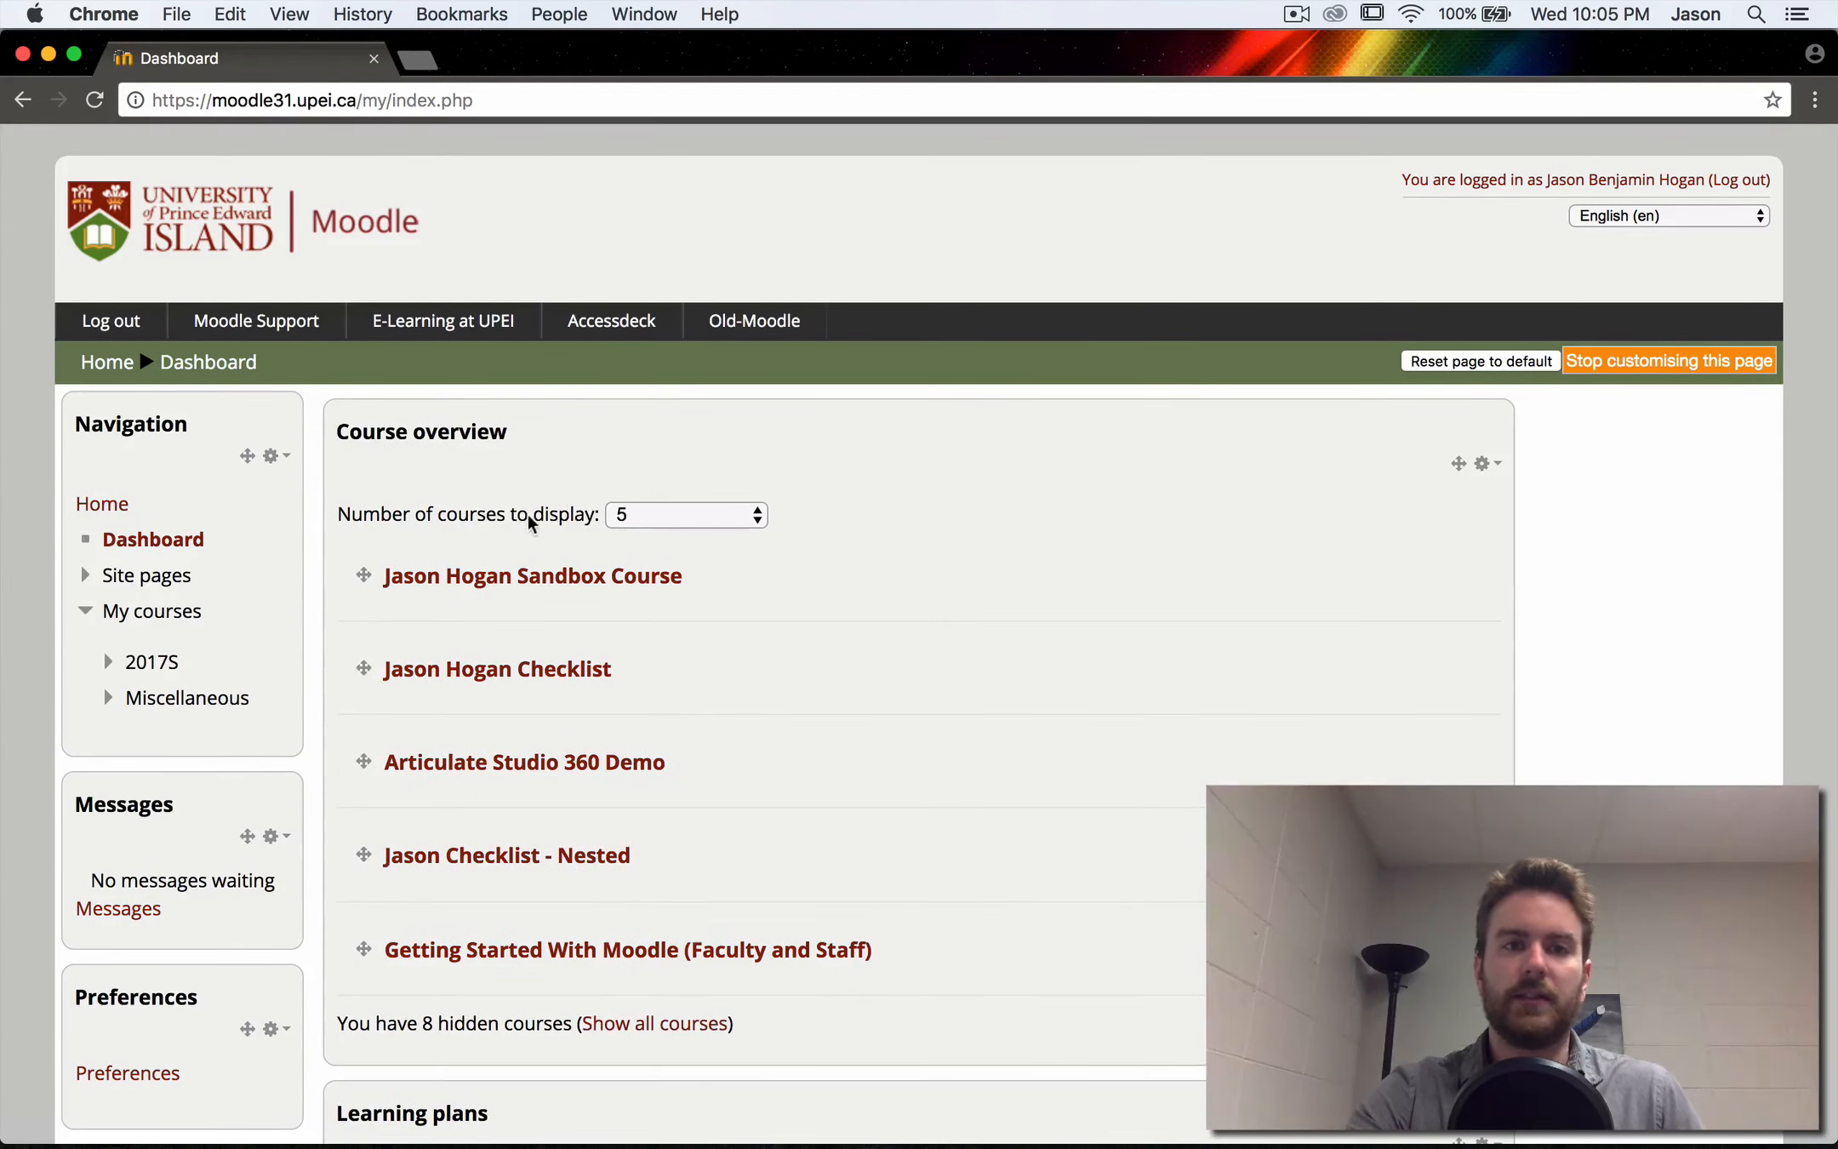
pyautogui.click(640, 515)
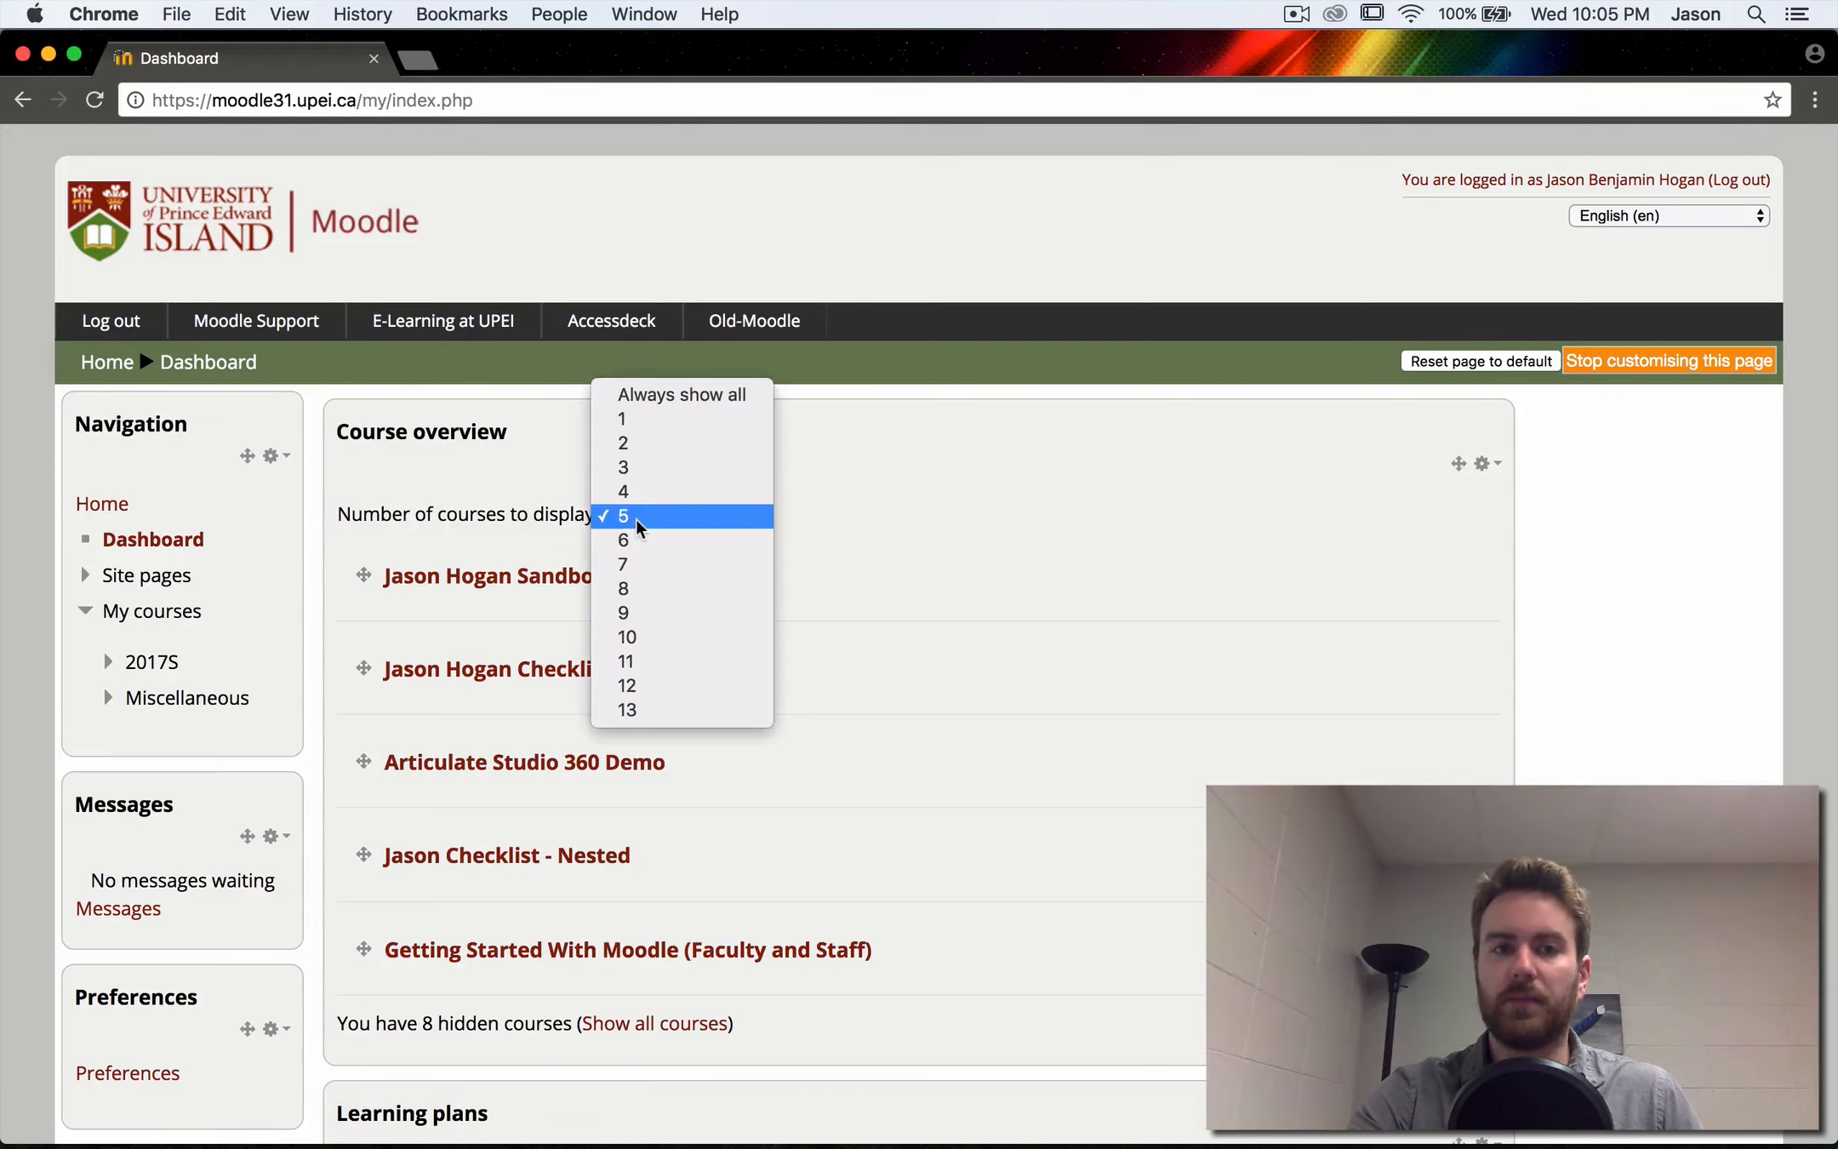
pyautogui.click(672, 395)
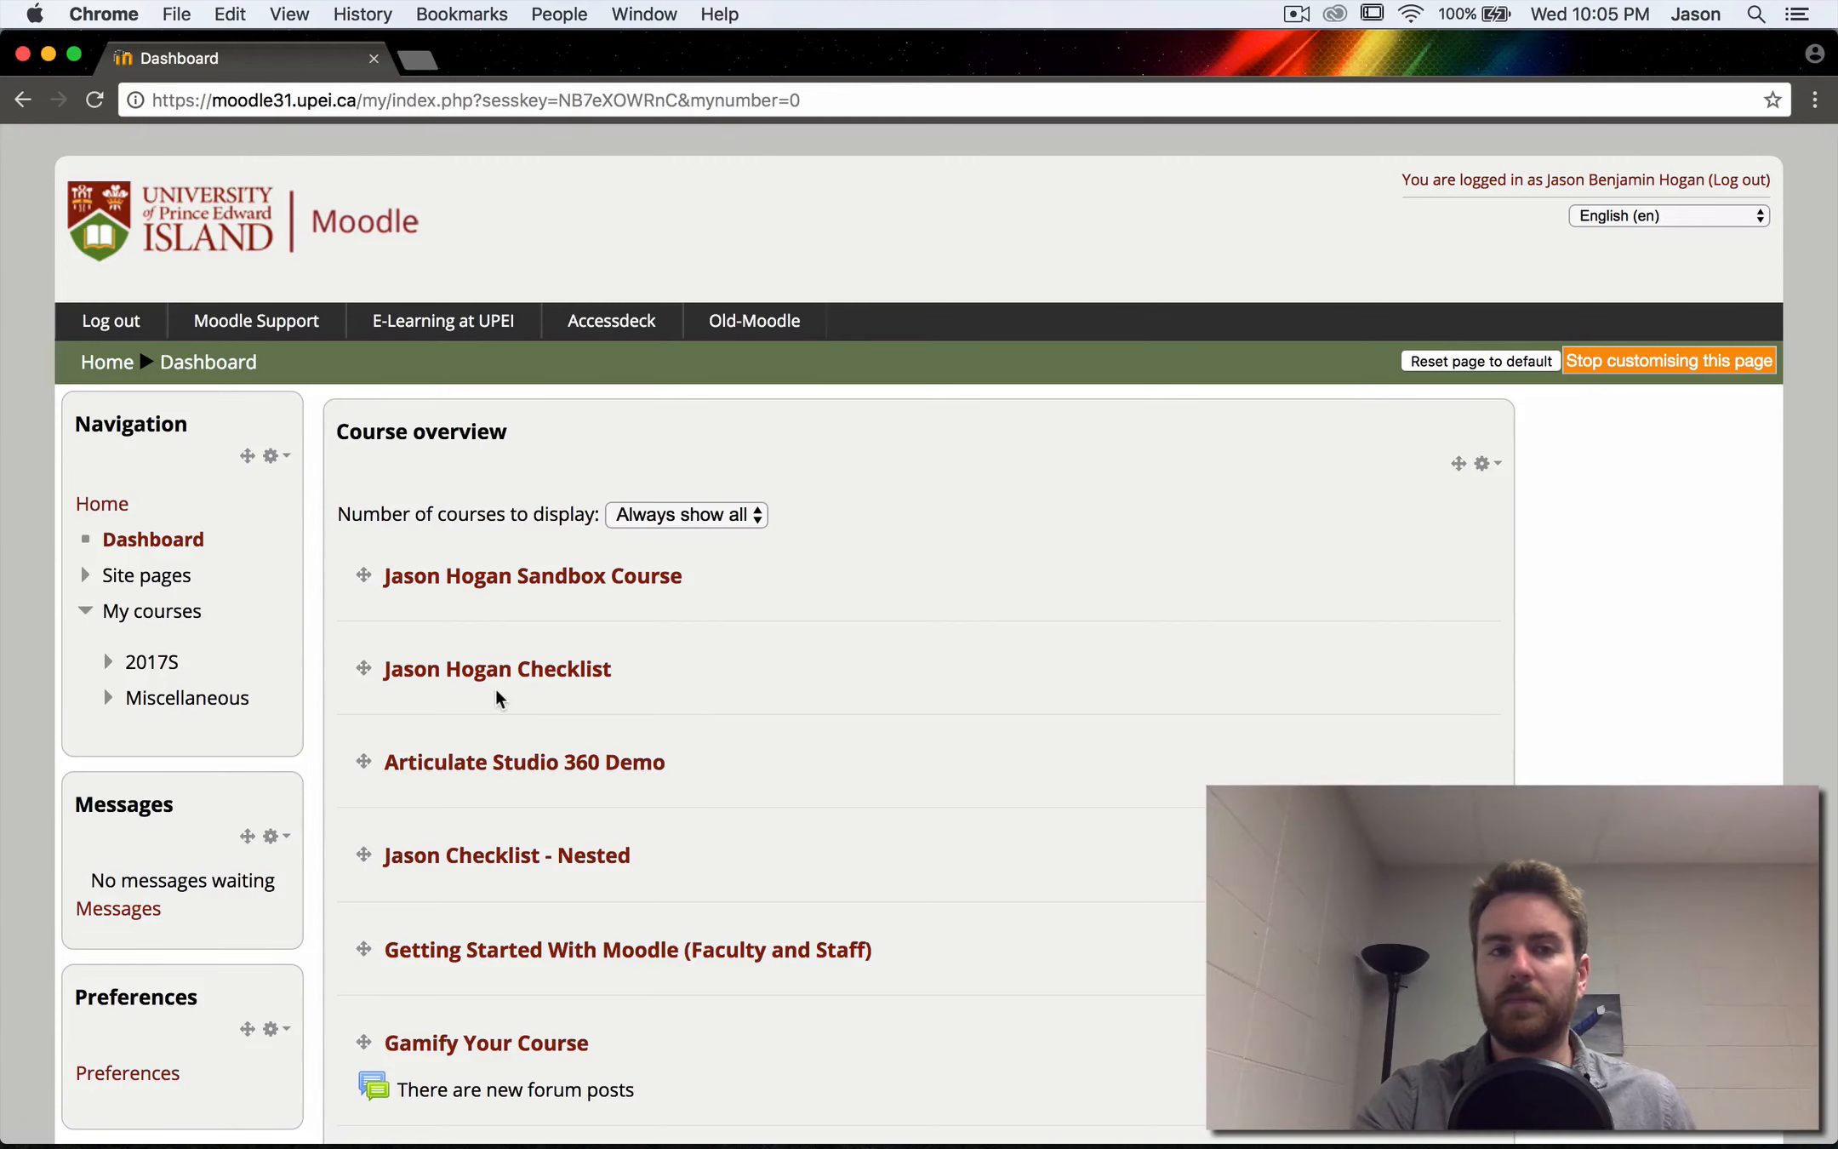
# - Try to move the second course upward in the course overview, and stop customising the Dashboard
pyautogui.scroll(-1, 374, 677)
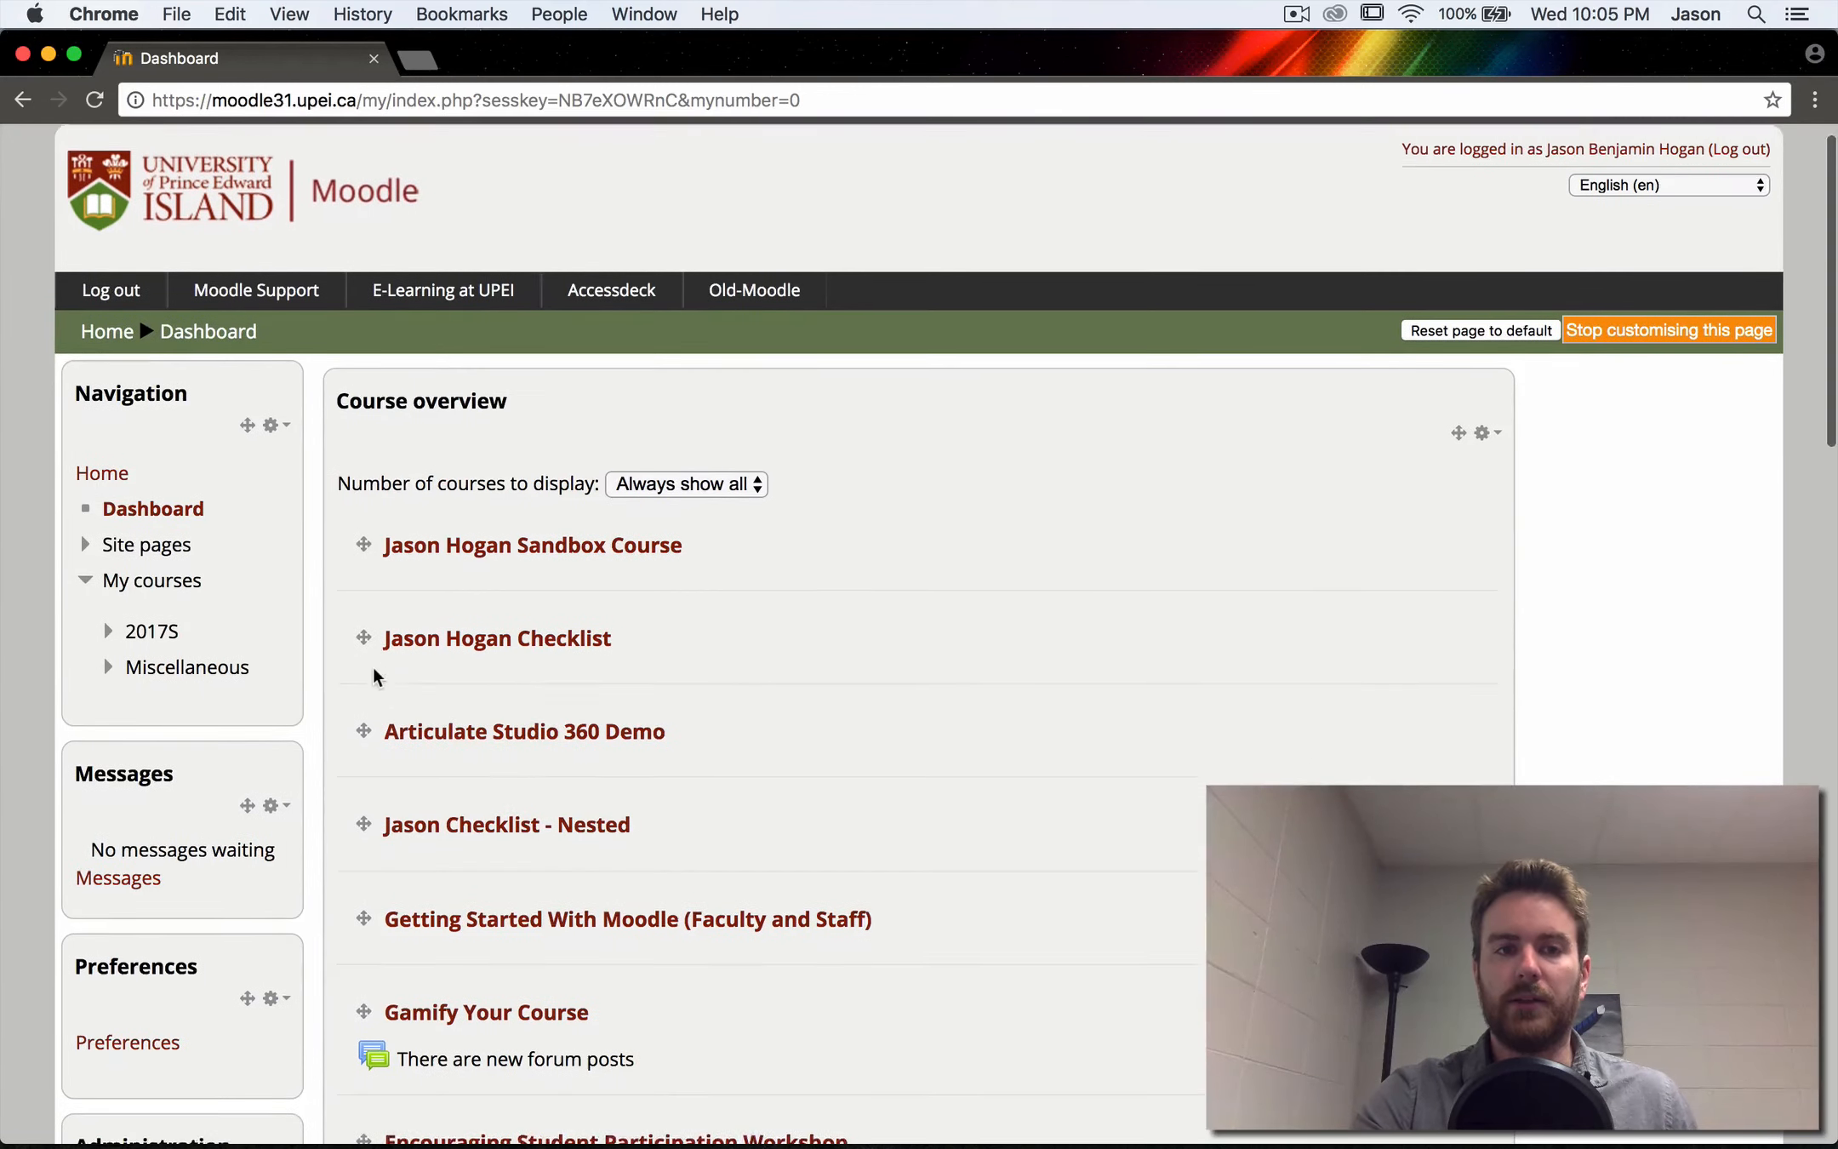
pyautogui.scroll(-1, 375, 677)
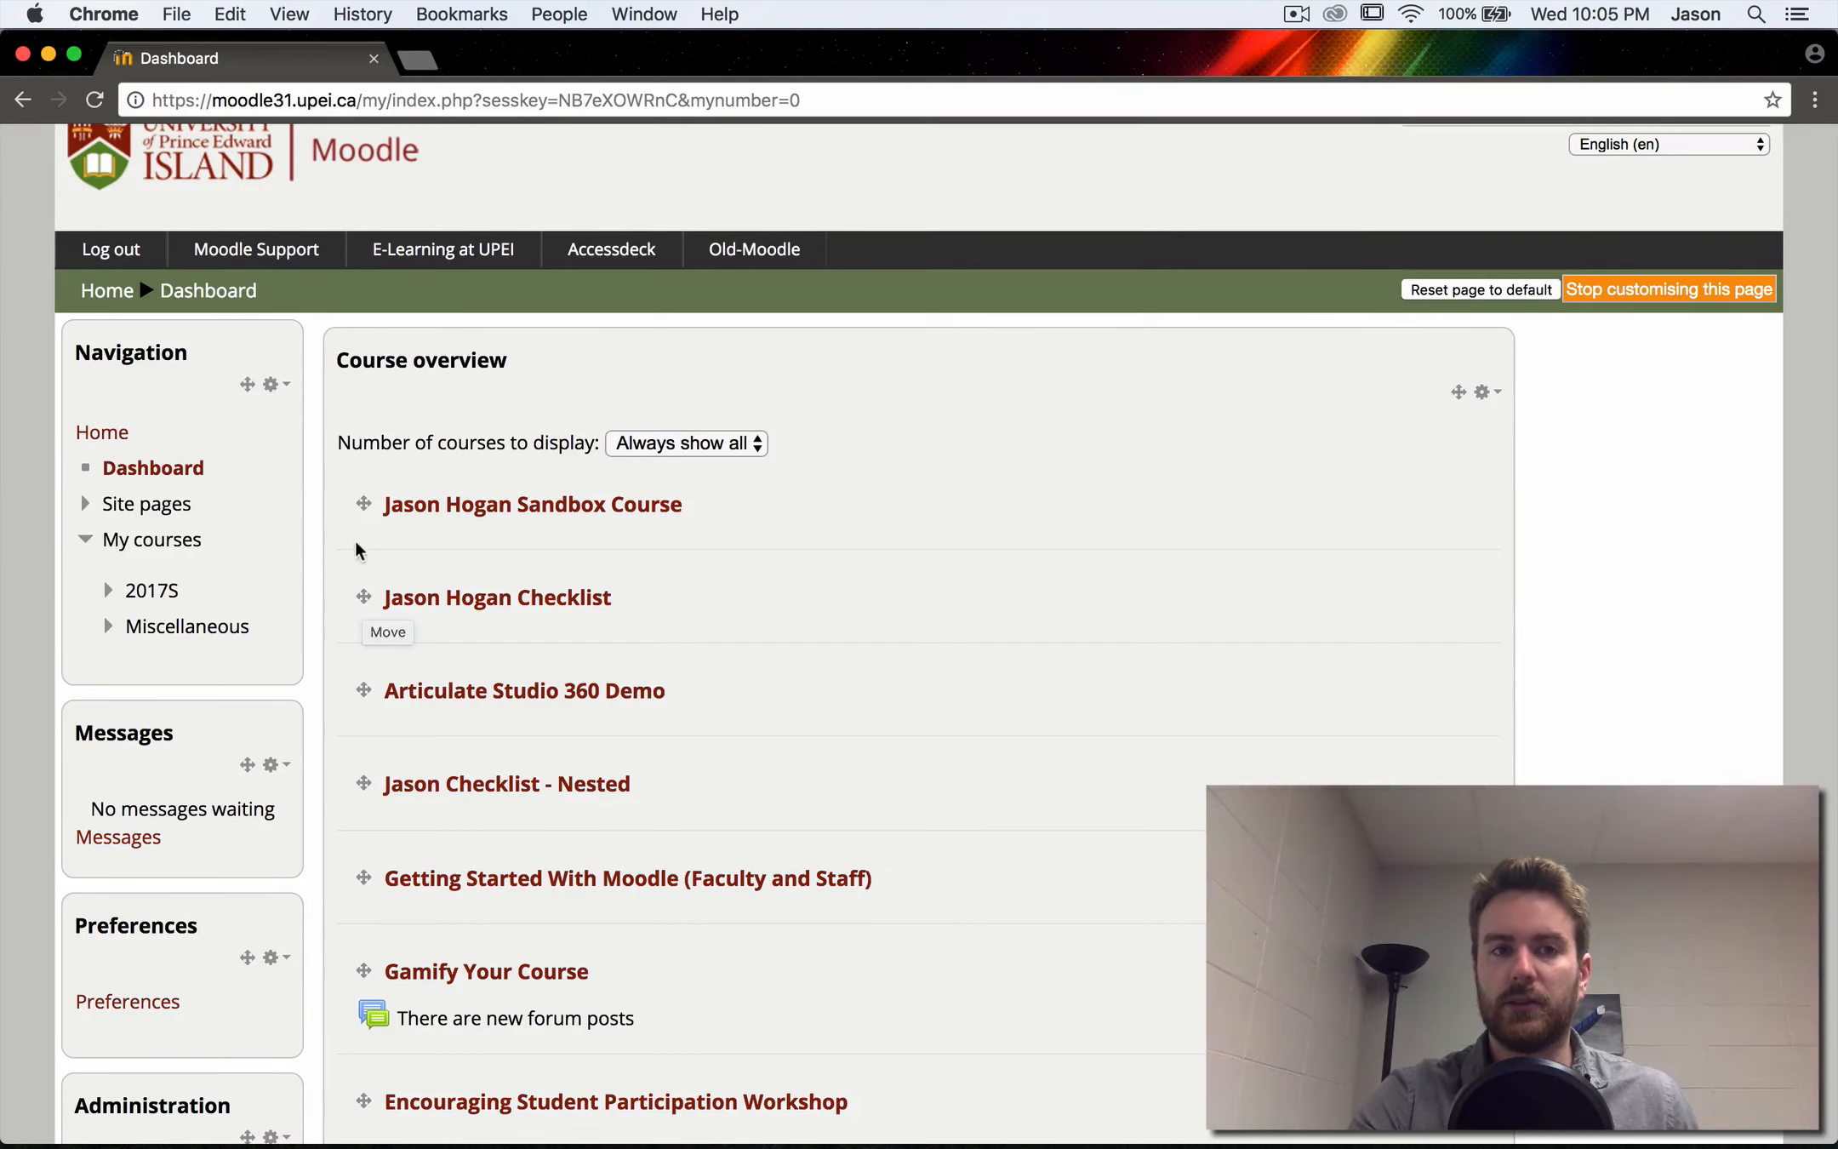
pyautogui.moveTo(359, 594); pyautogui.dragTo(368, 545)
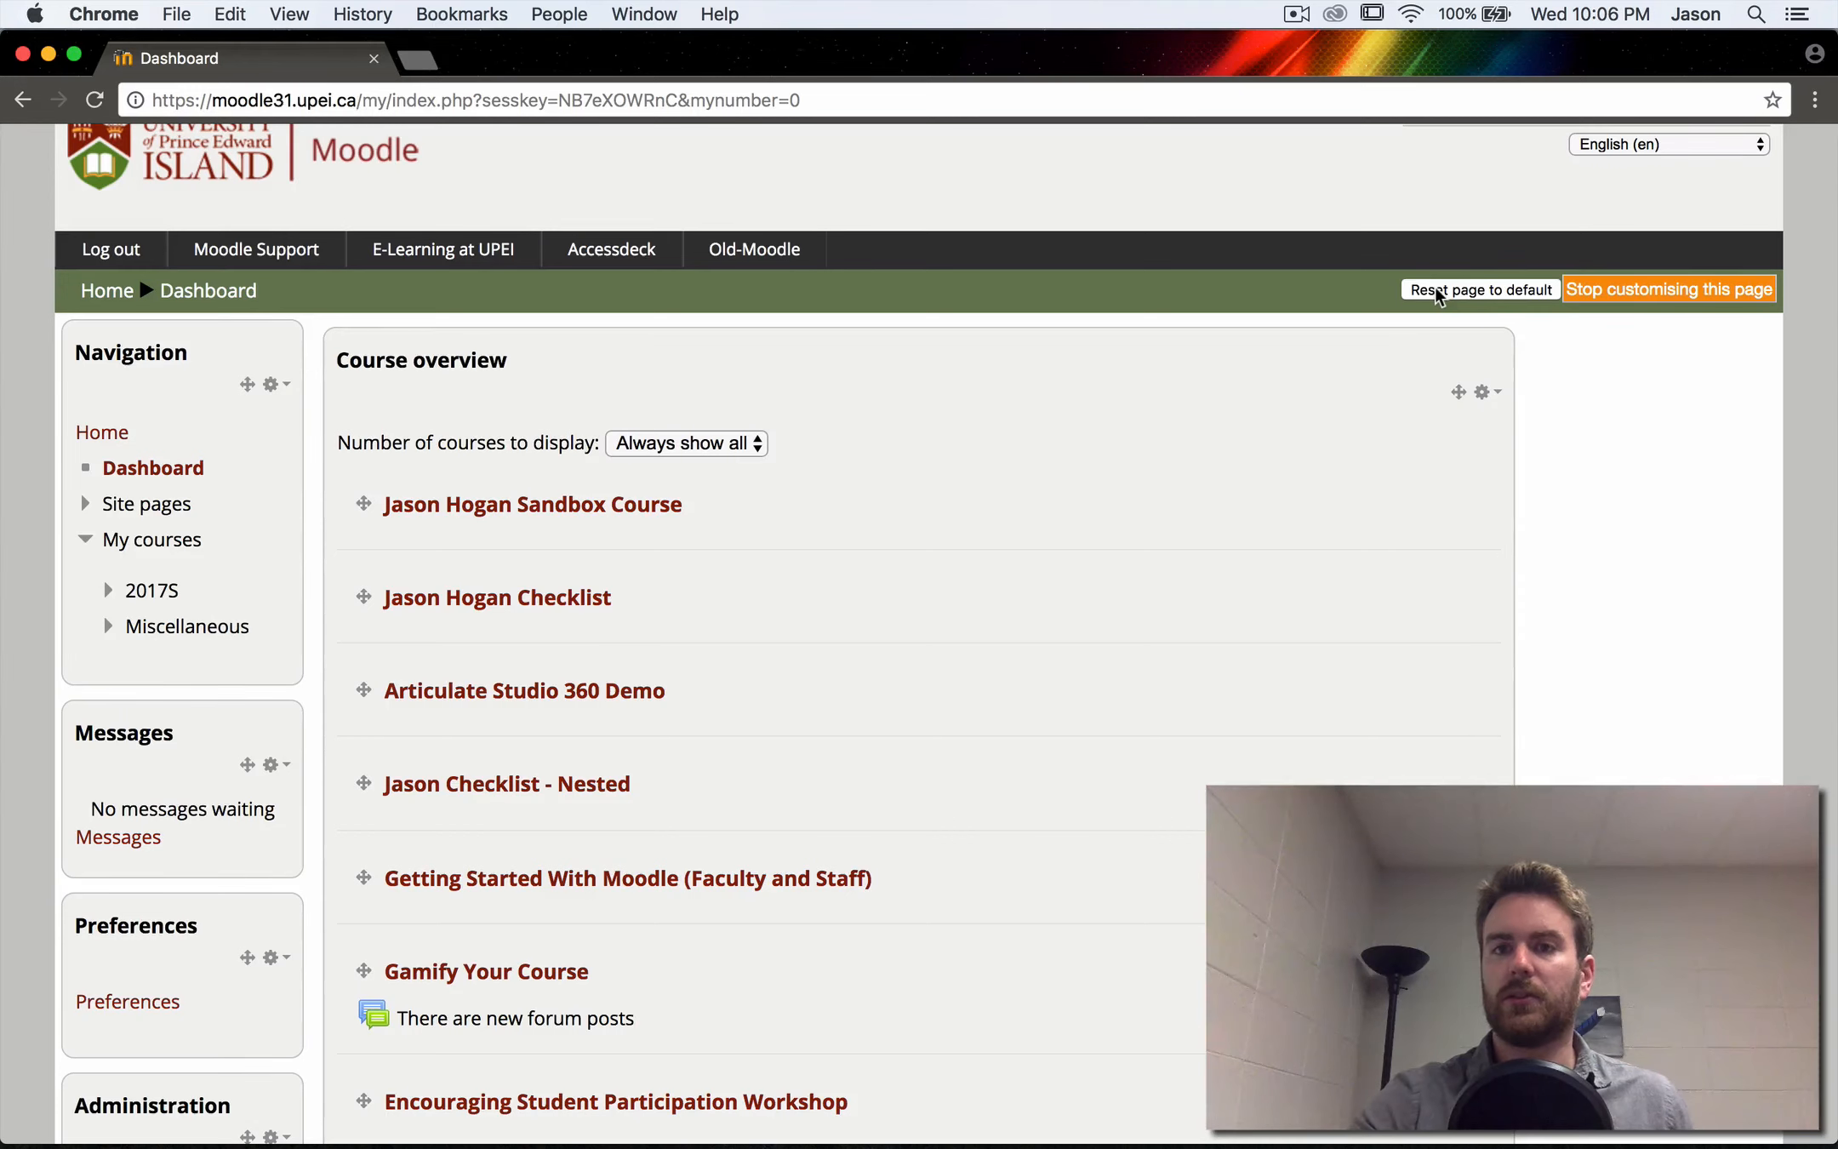
pyautogui.click(1643, 296)
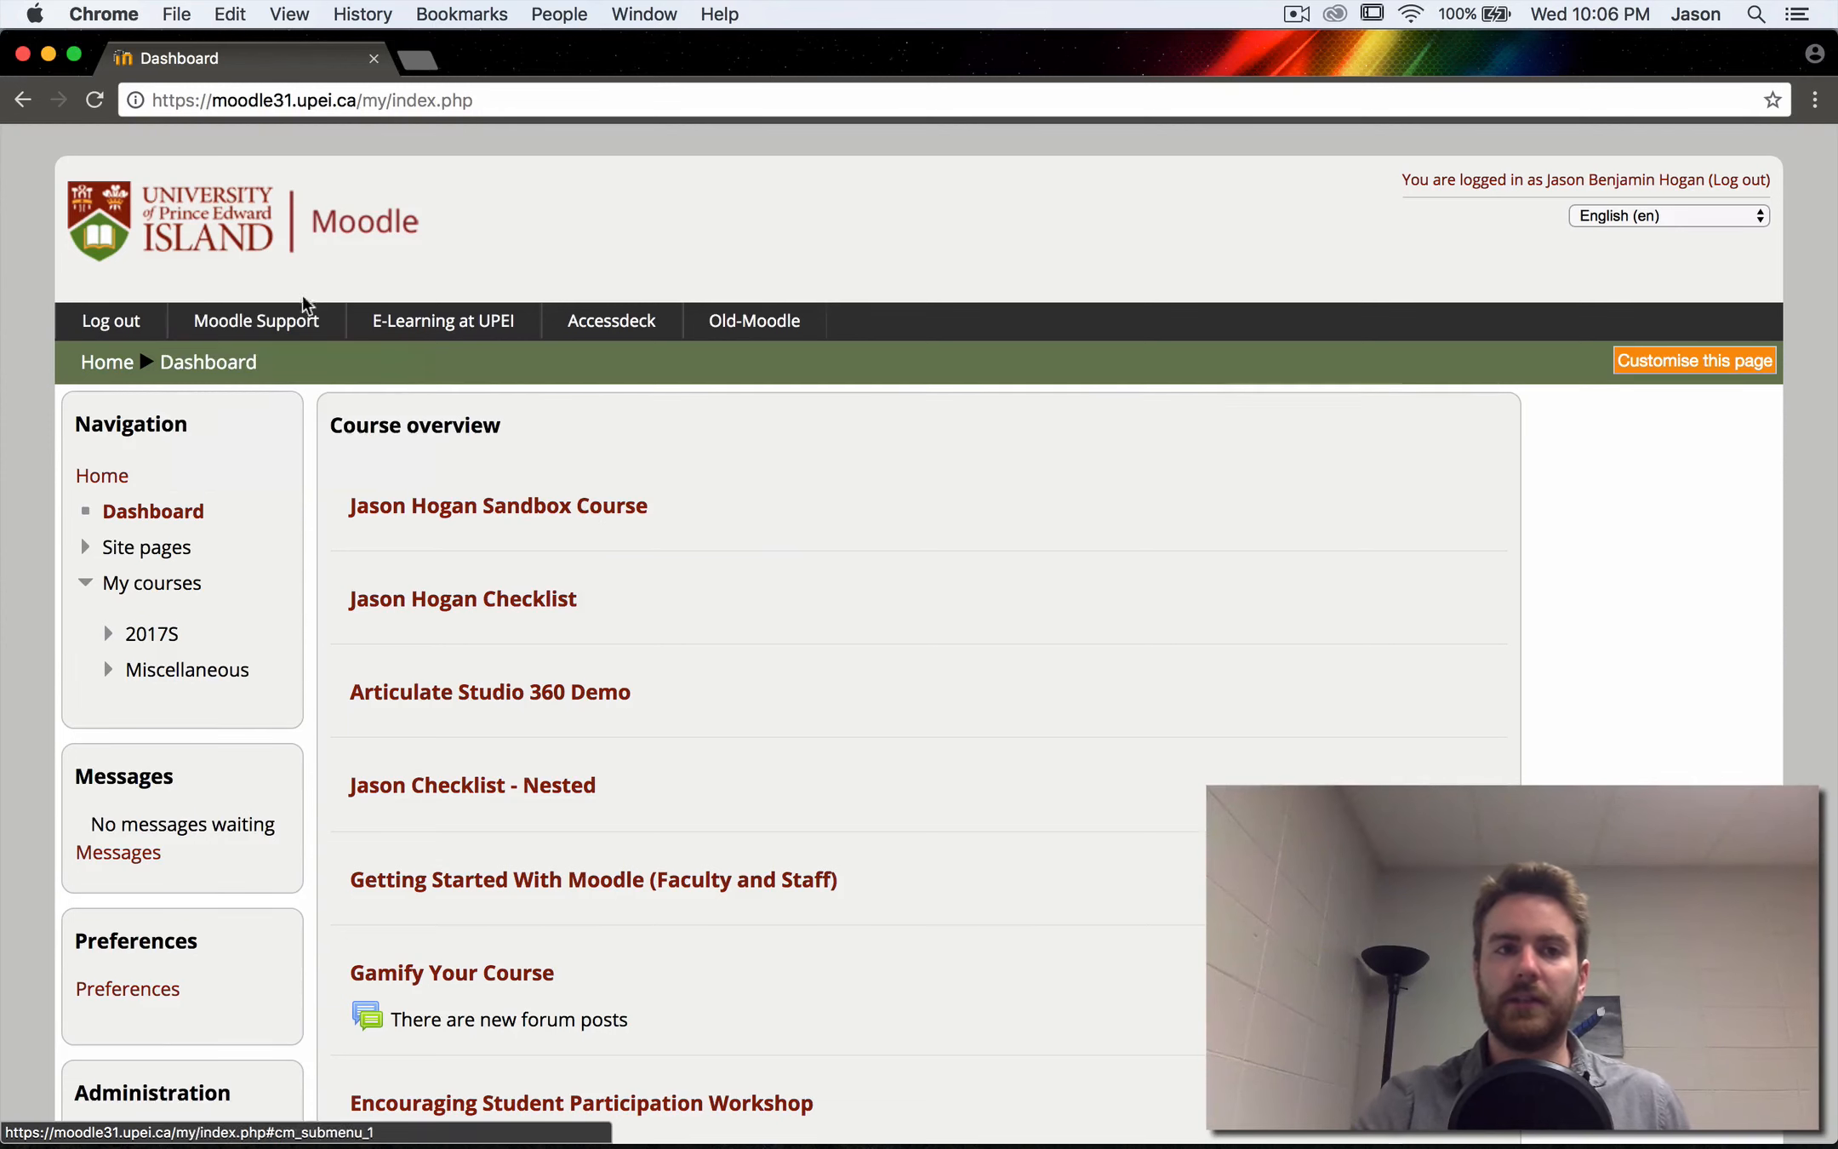
# - Open the Sandbox Course and look through its announcements forum, Sections 1 to 12 and course navigation
pyautogui.click(302, 321)
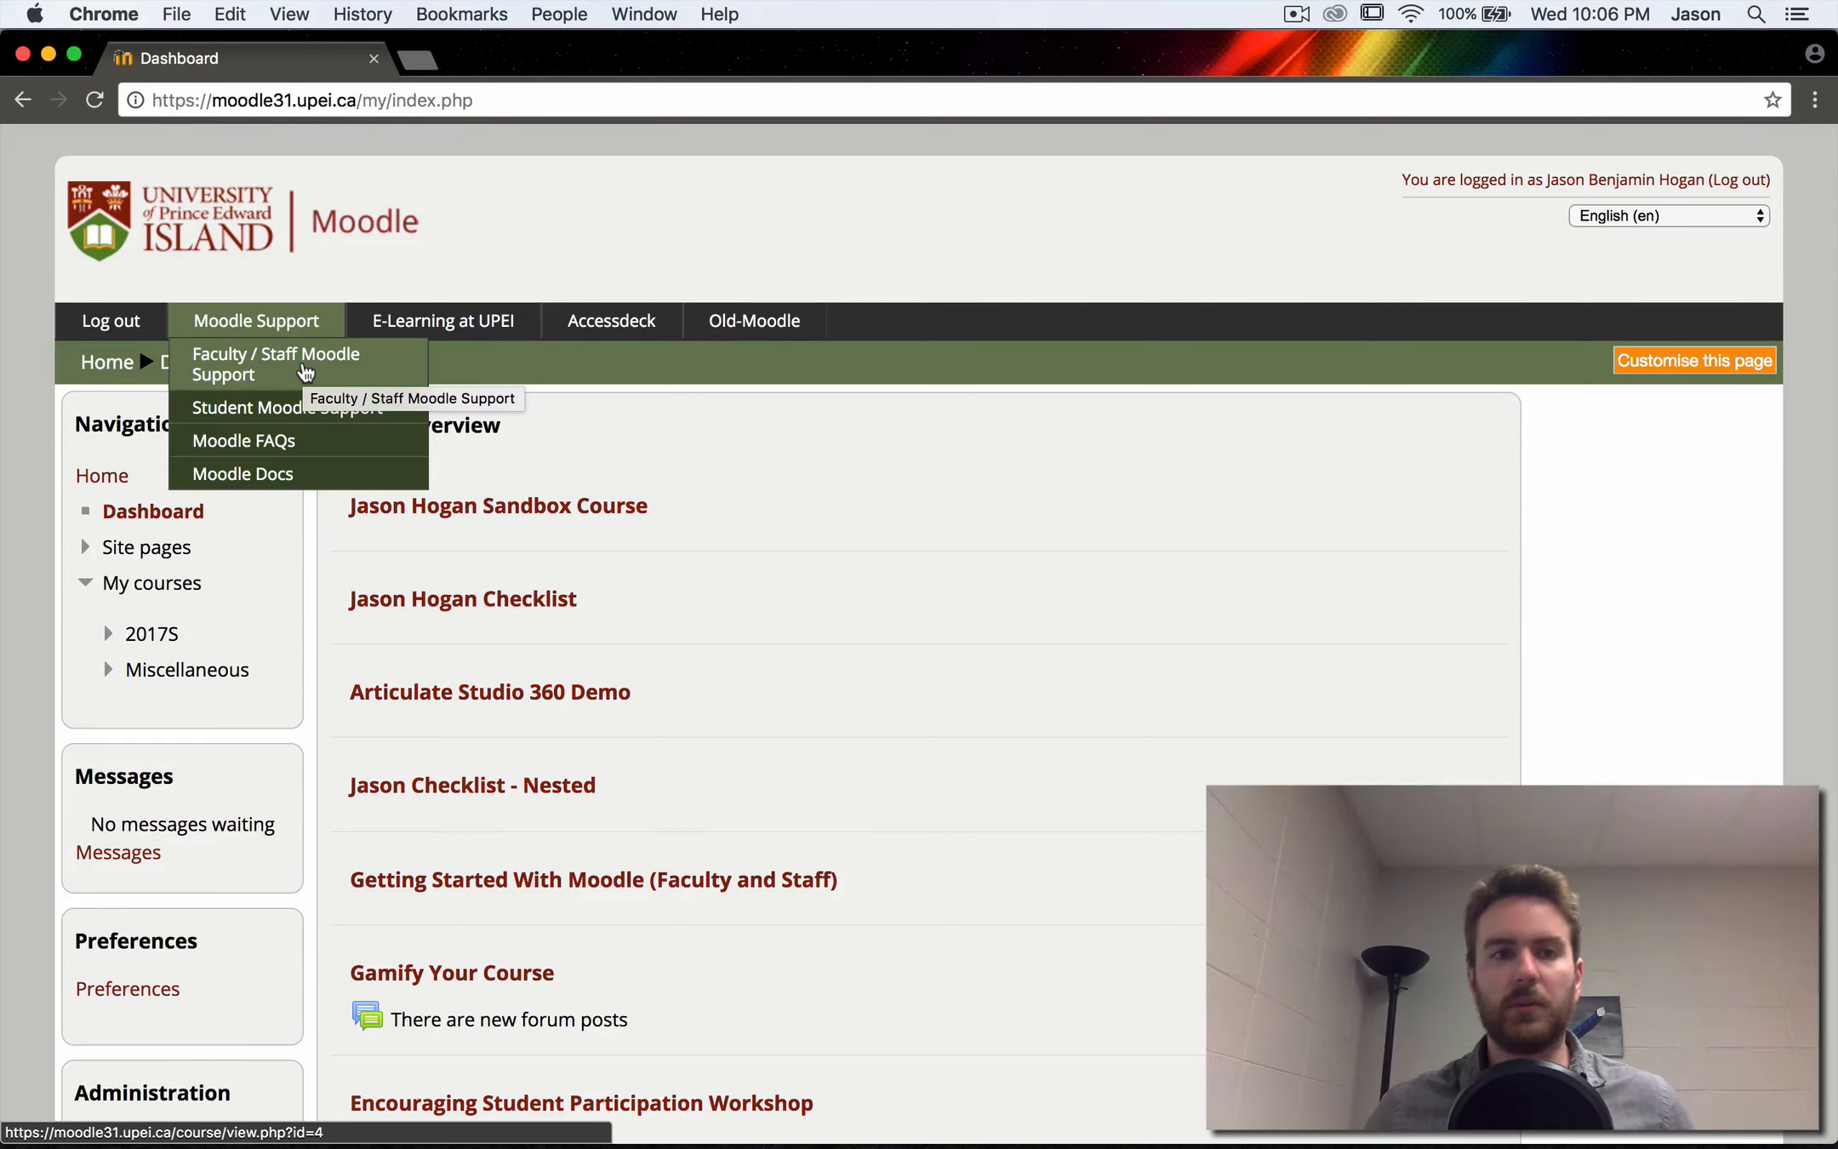
pyautogui.click(509, 509)
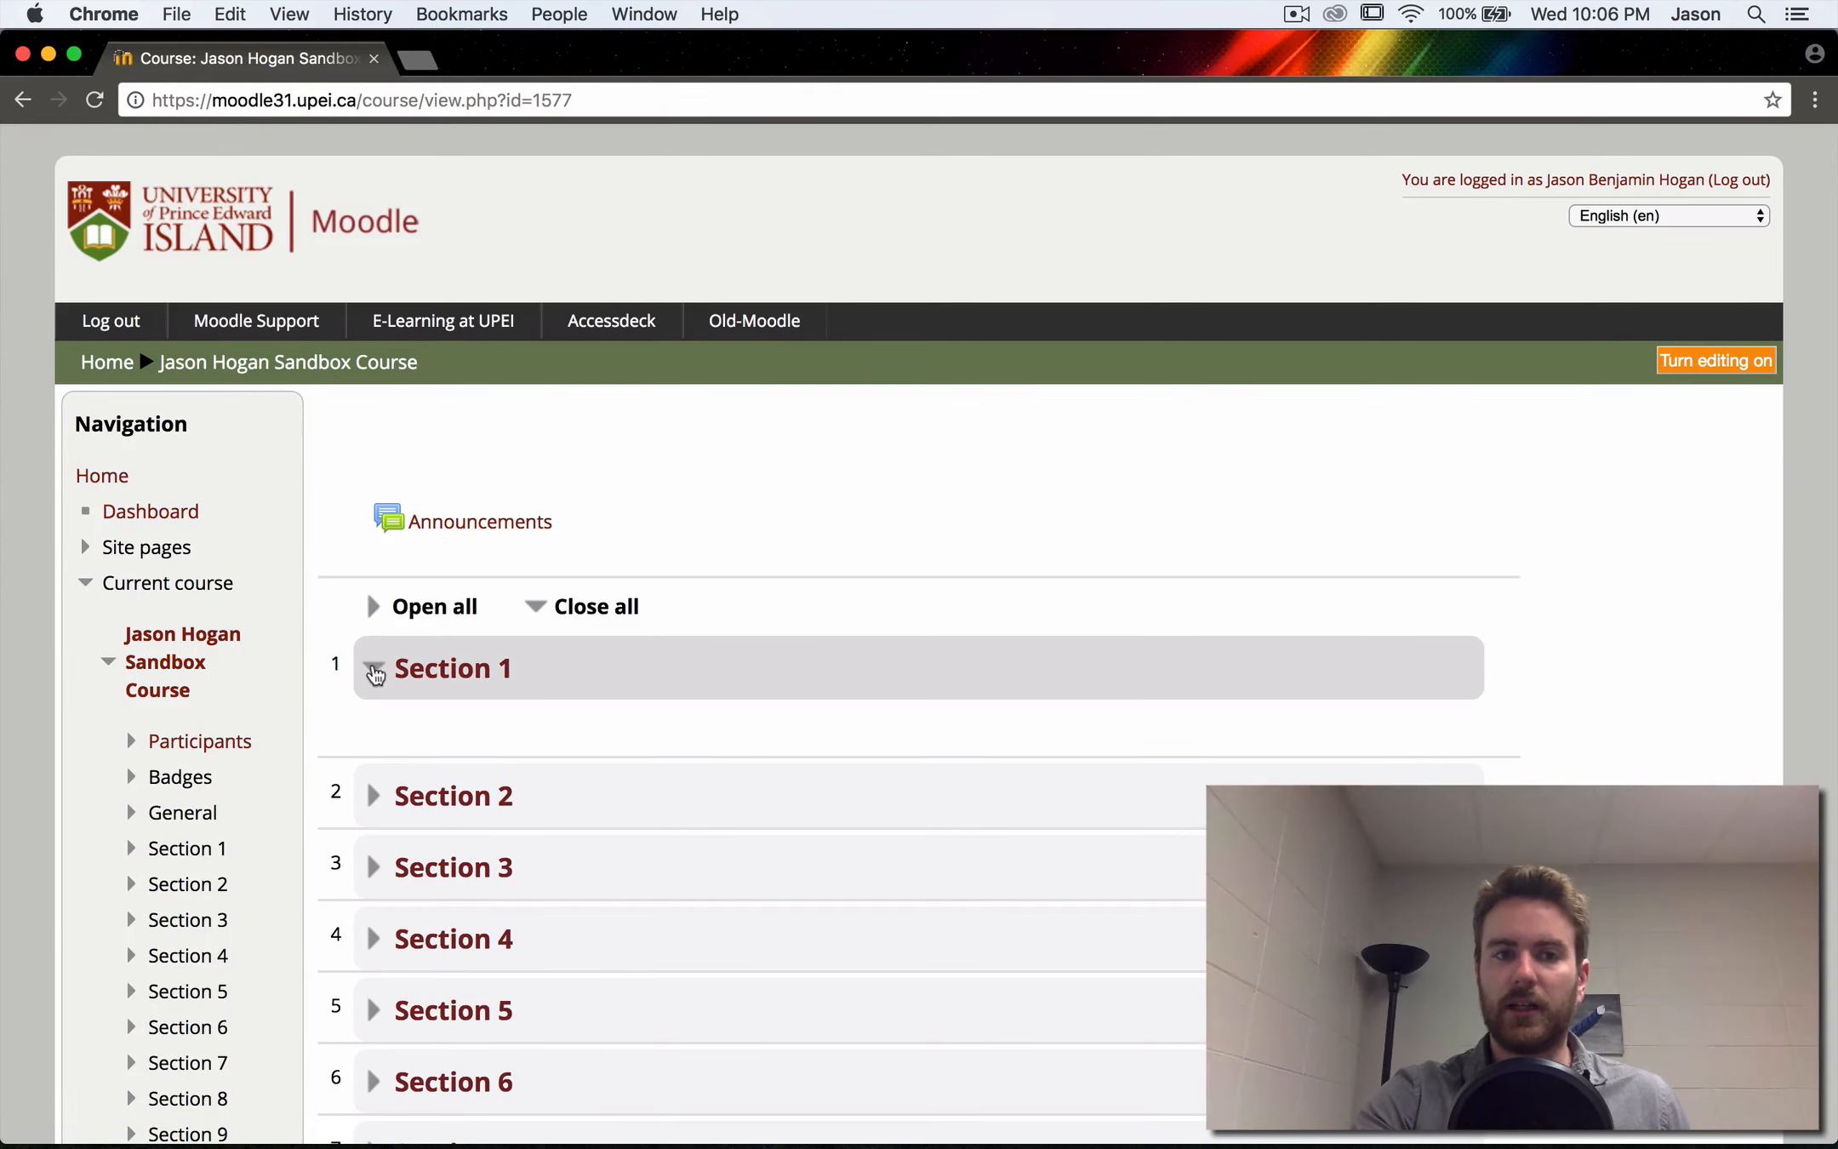
pyautogui.scroll(-2, 753, 651)
pyautogui.scroll(-4, 754, 652)
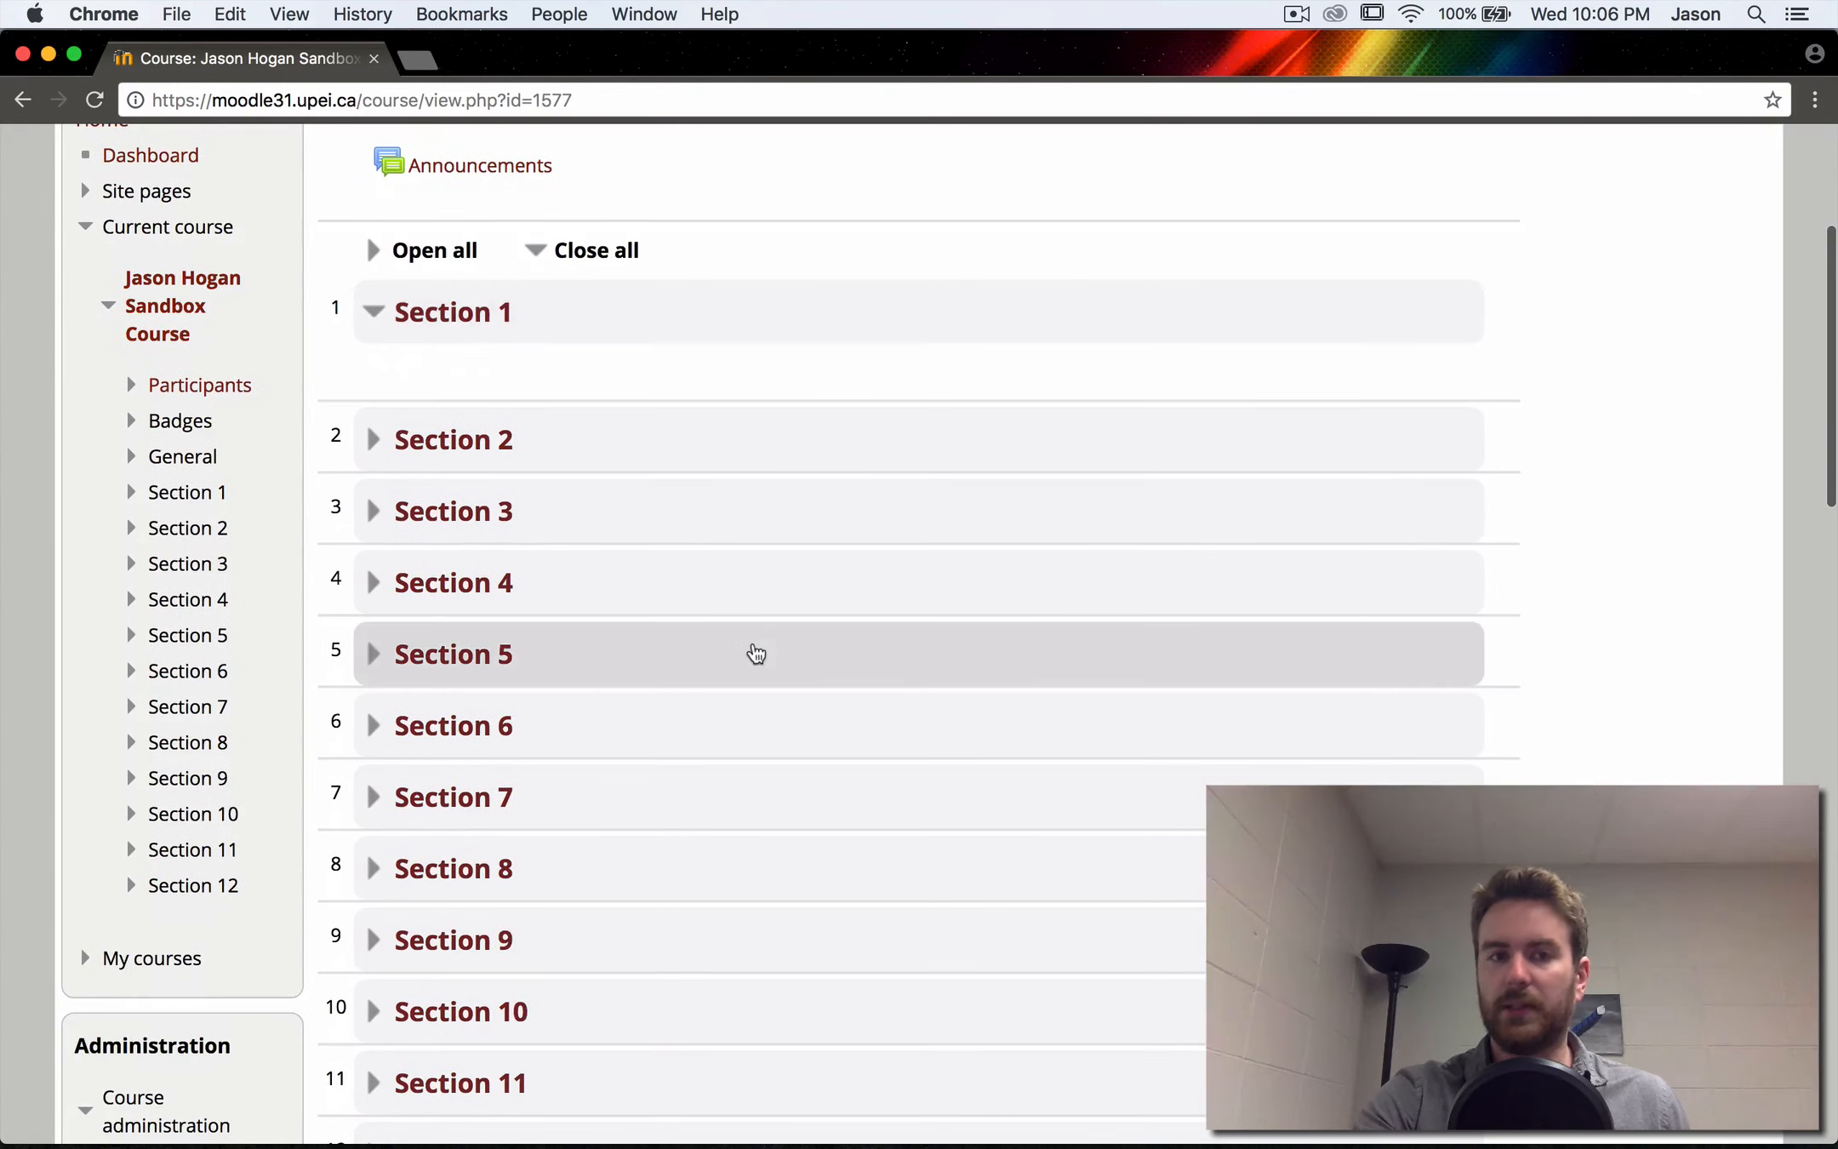
pyautogui.scroll(3, 752, 648)
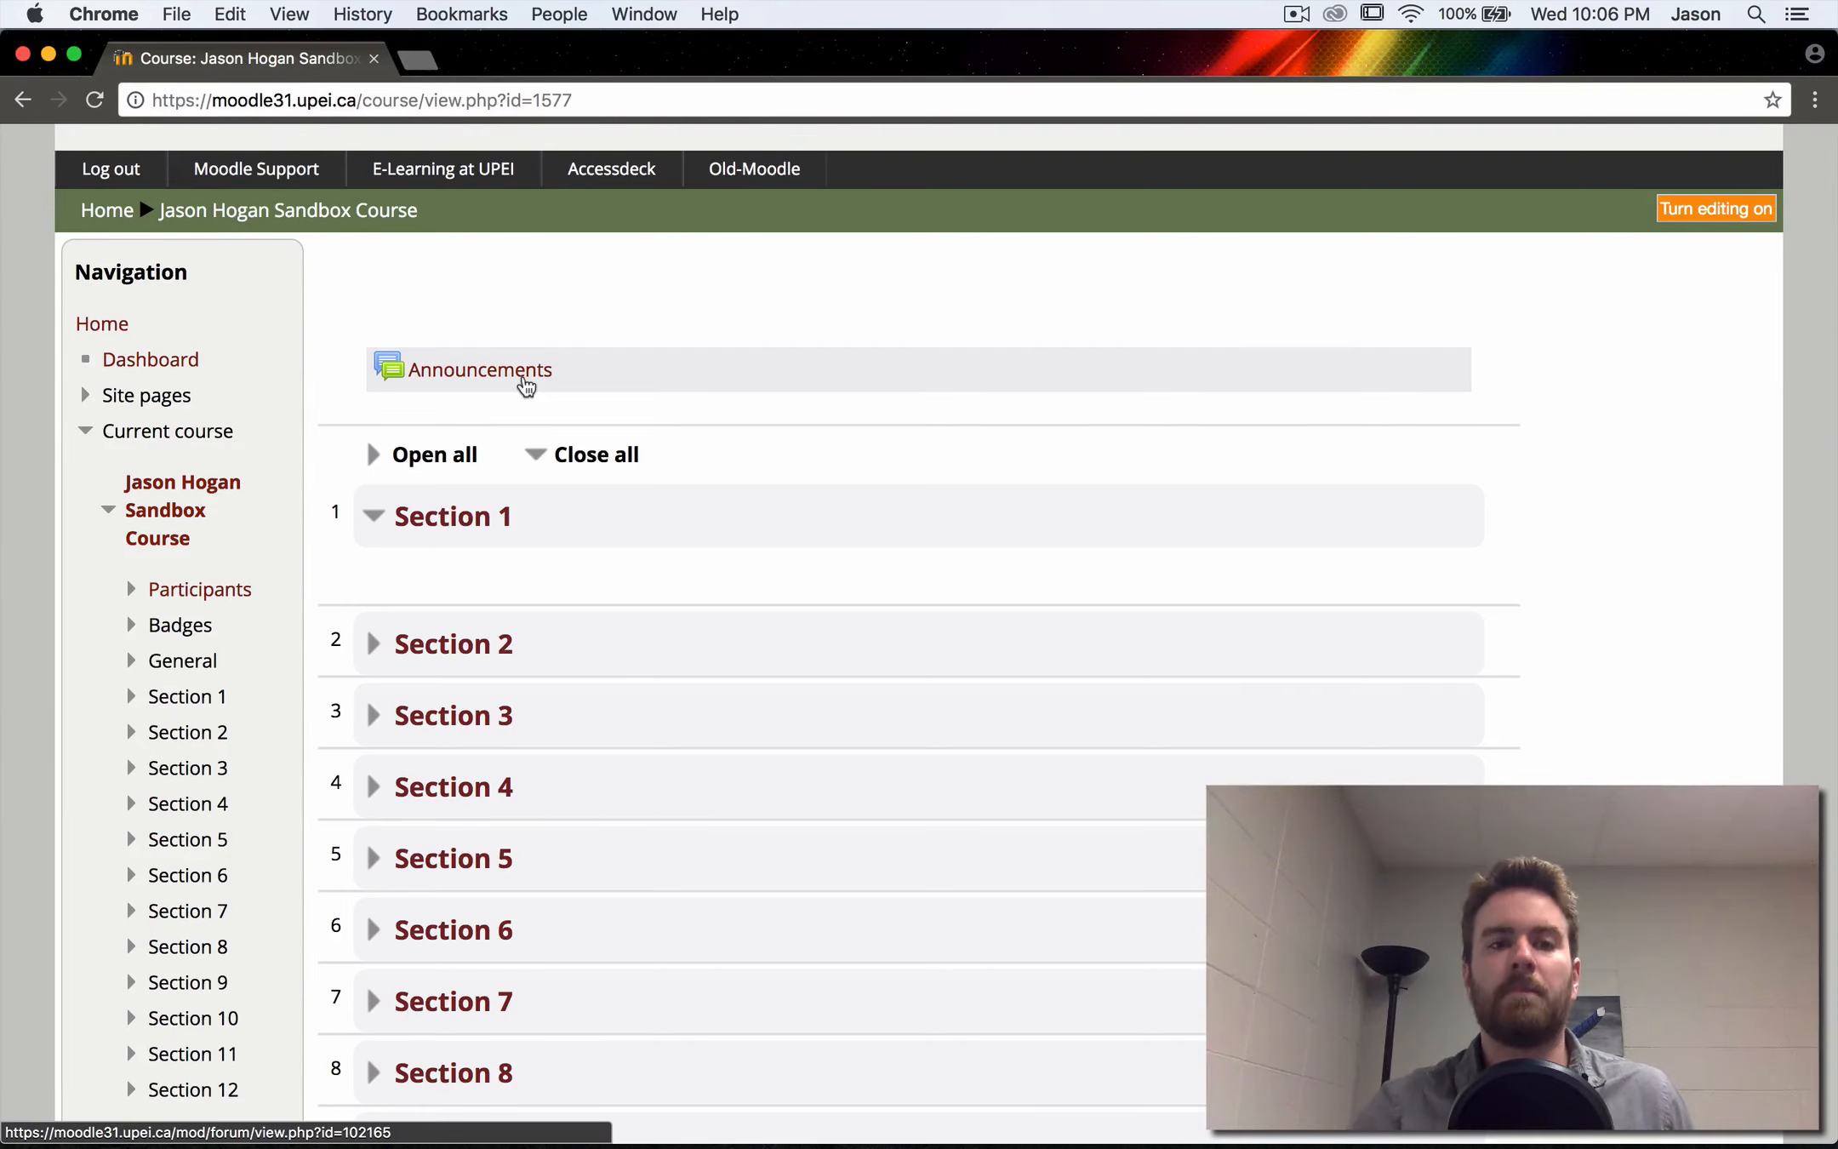
pyautogui.scroll(-4, 527, 386)
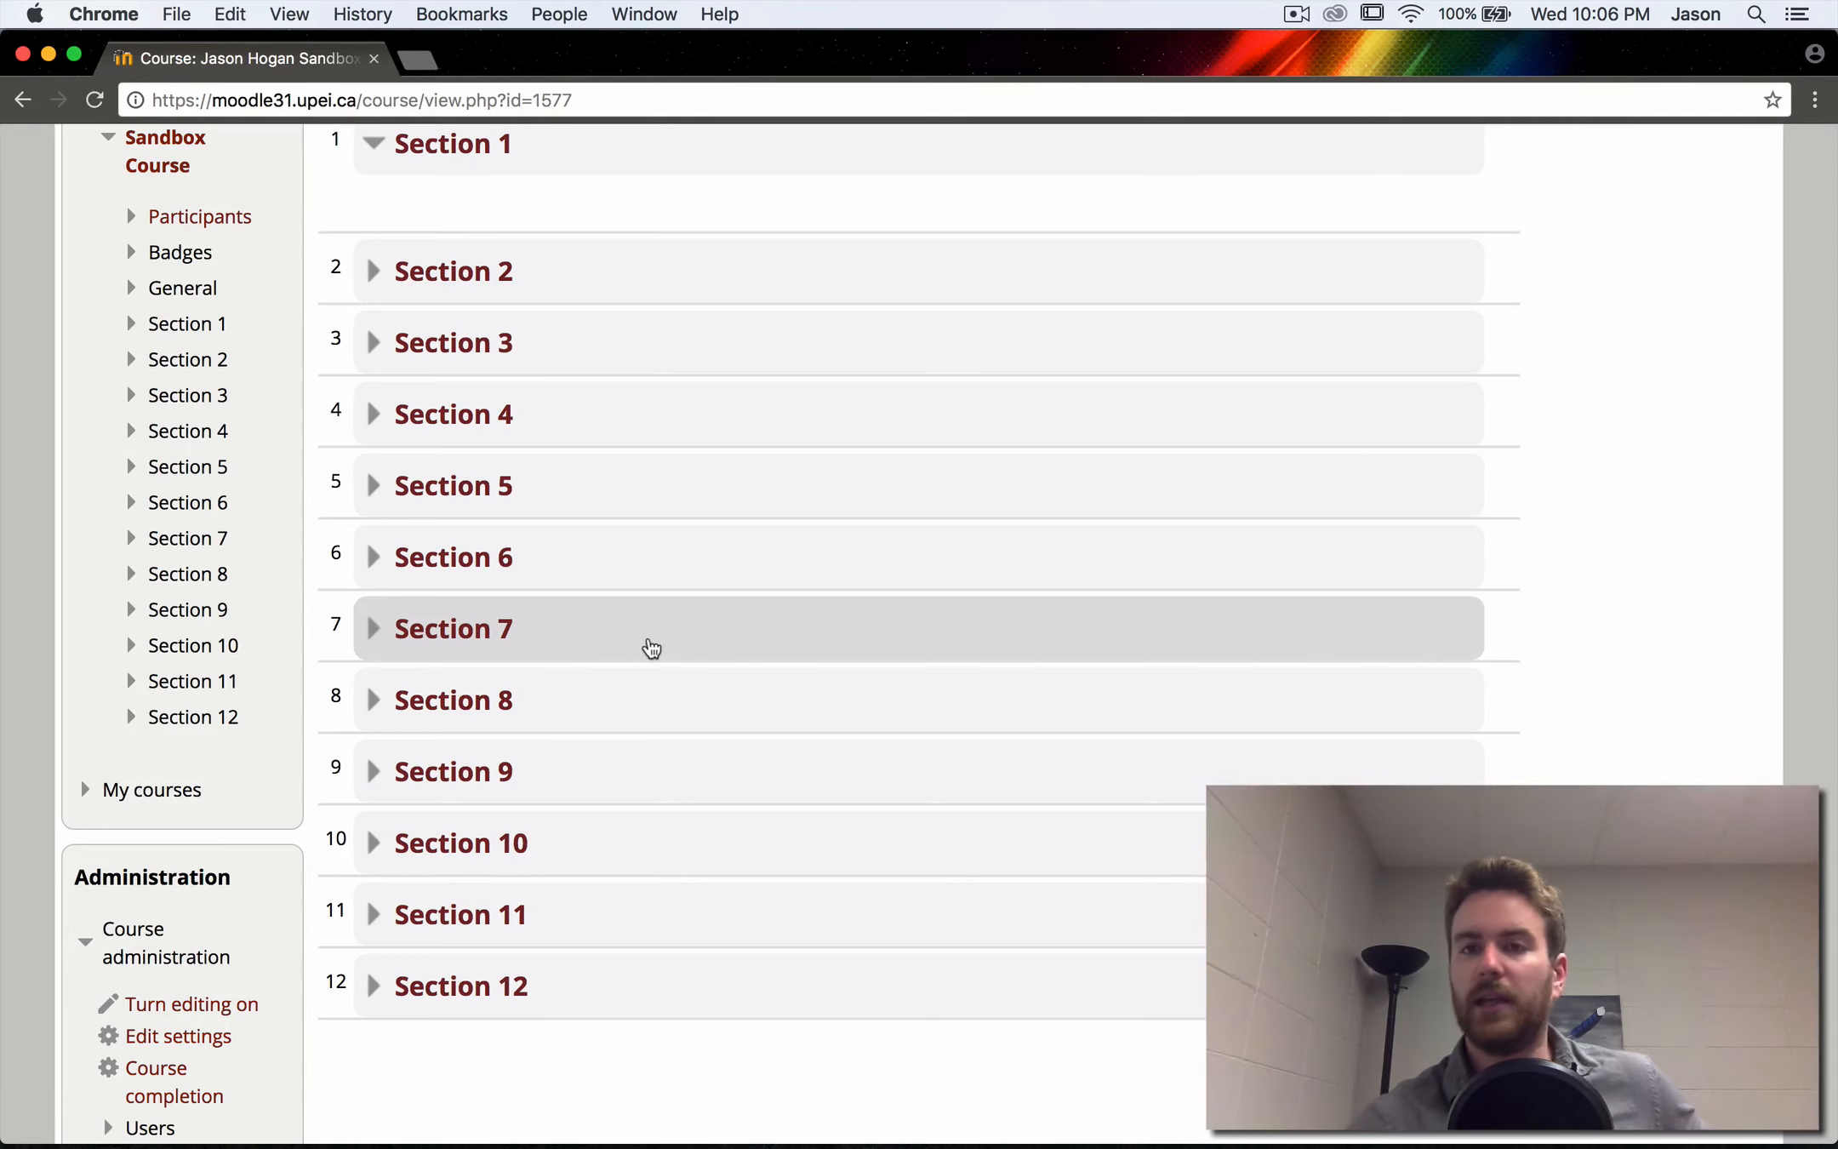
pyautogui.scroll(1, 652, 647)
pyautogui.scroll(5, 652, 646)
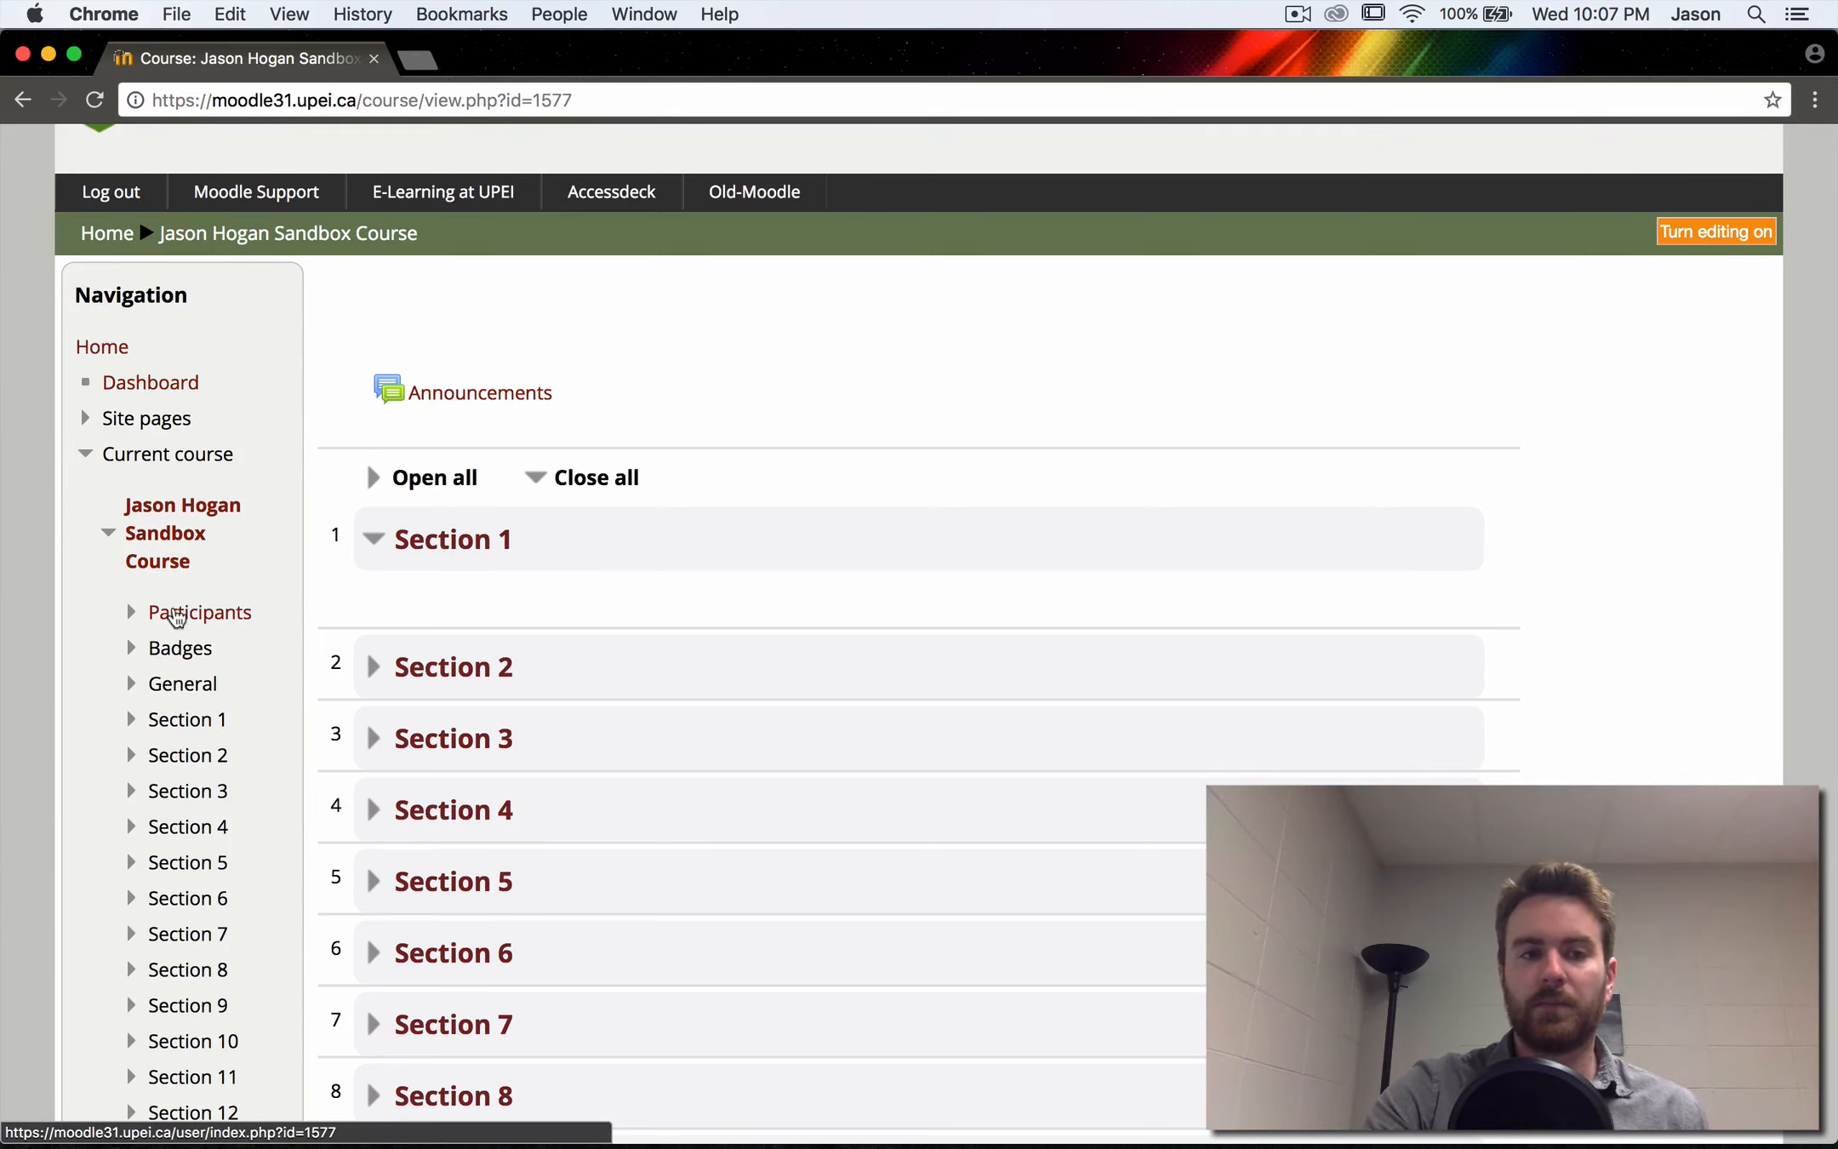
# - Set the Sandbox Course's visibility to Hide in its course settings, save, and check its entry on the Dashboard
pyautogui.scroll(-5, 176, 614)
pyautogui.scroll(-3, 176, 615)
pyautogui.scroll(5, 172, 609)
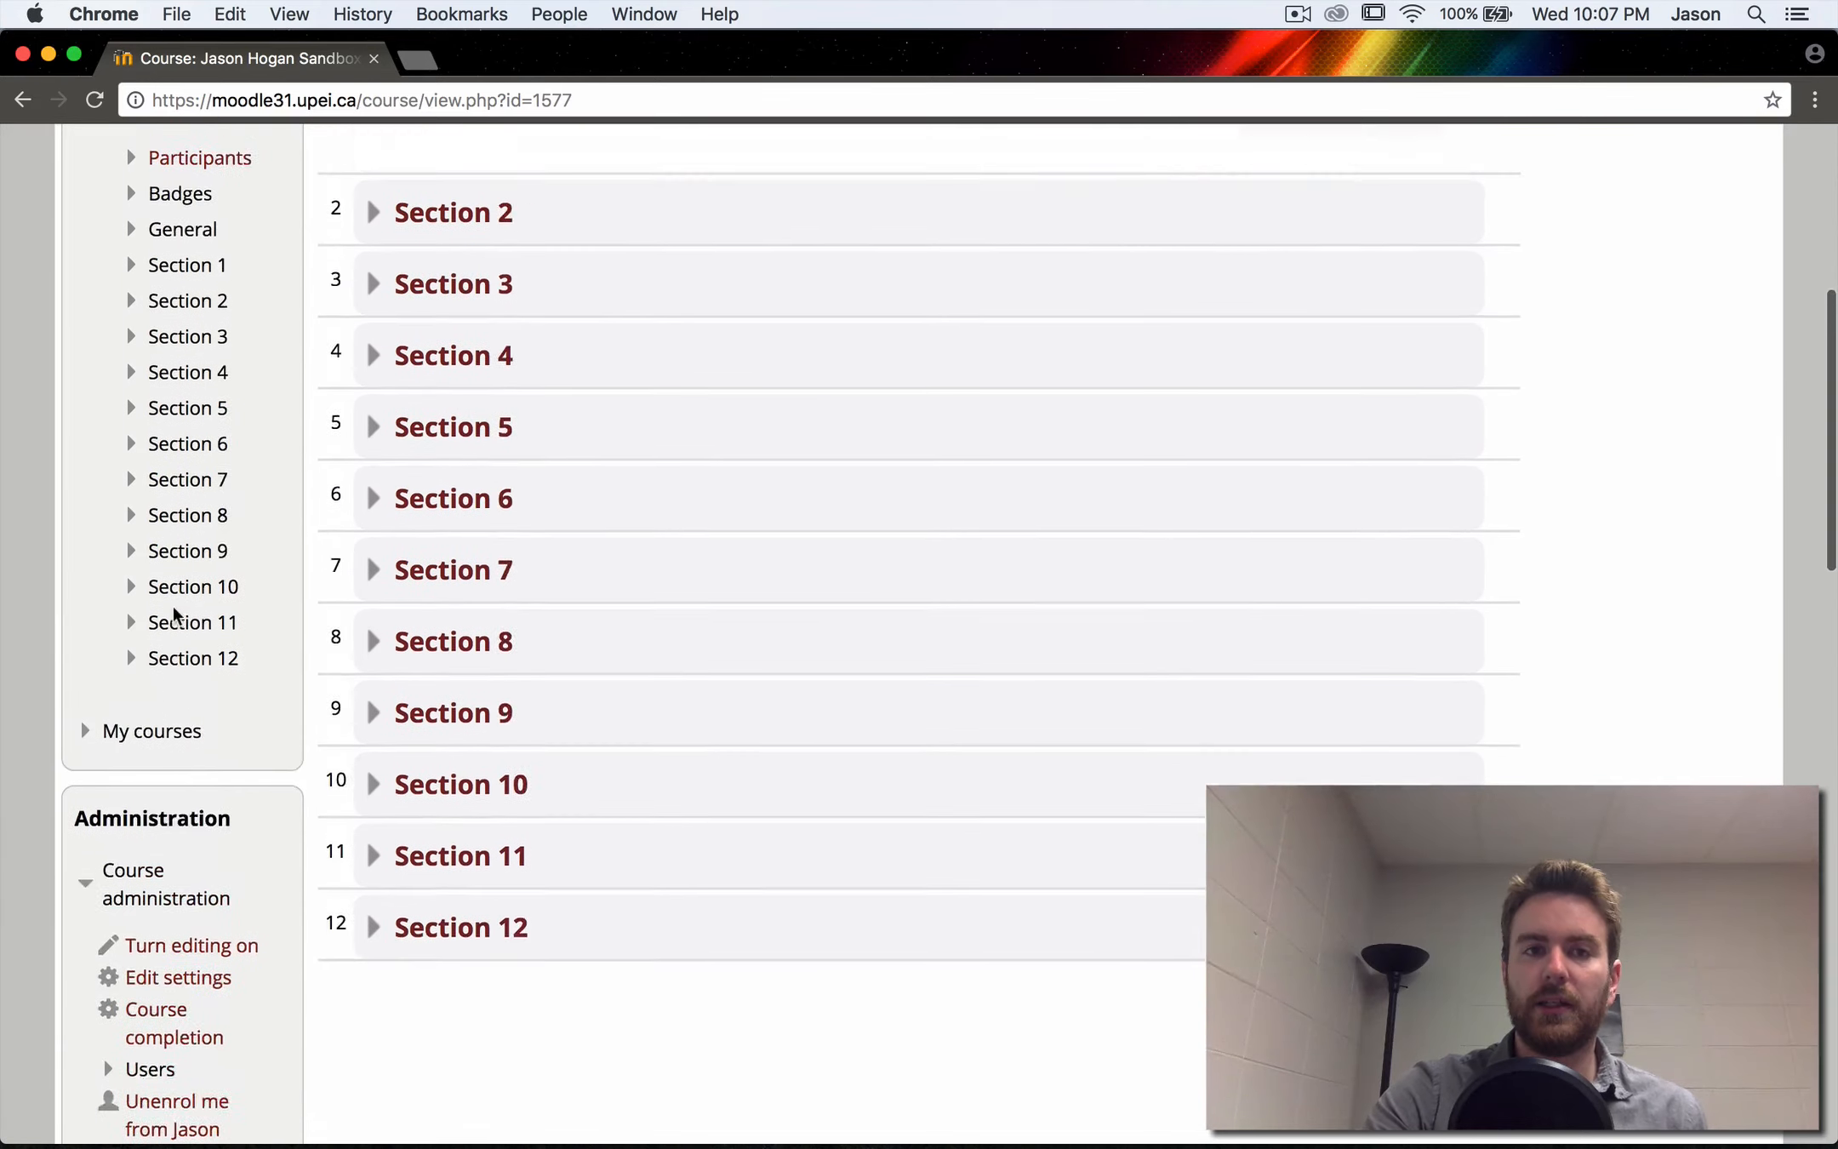
pyautogui.scroll(-3, 234, 373)
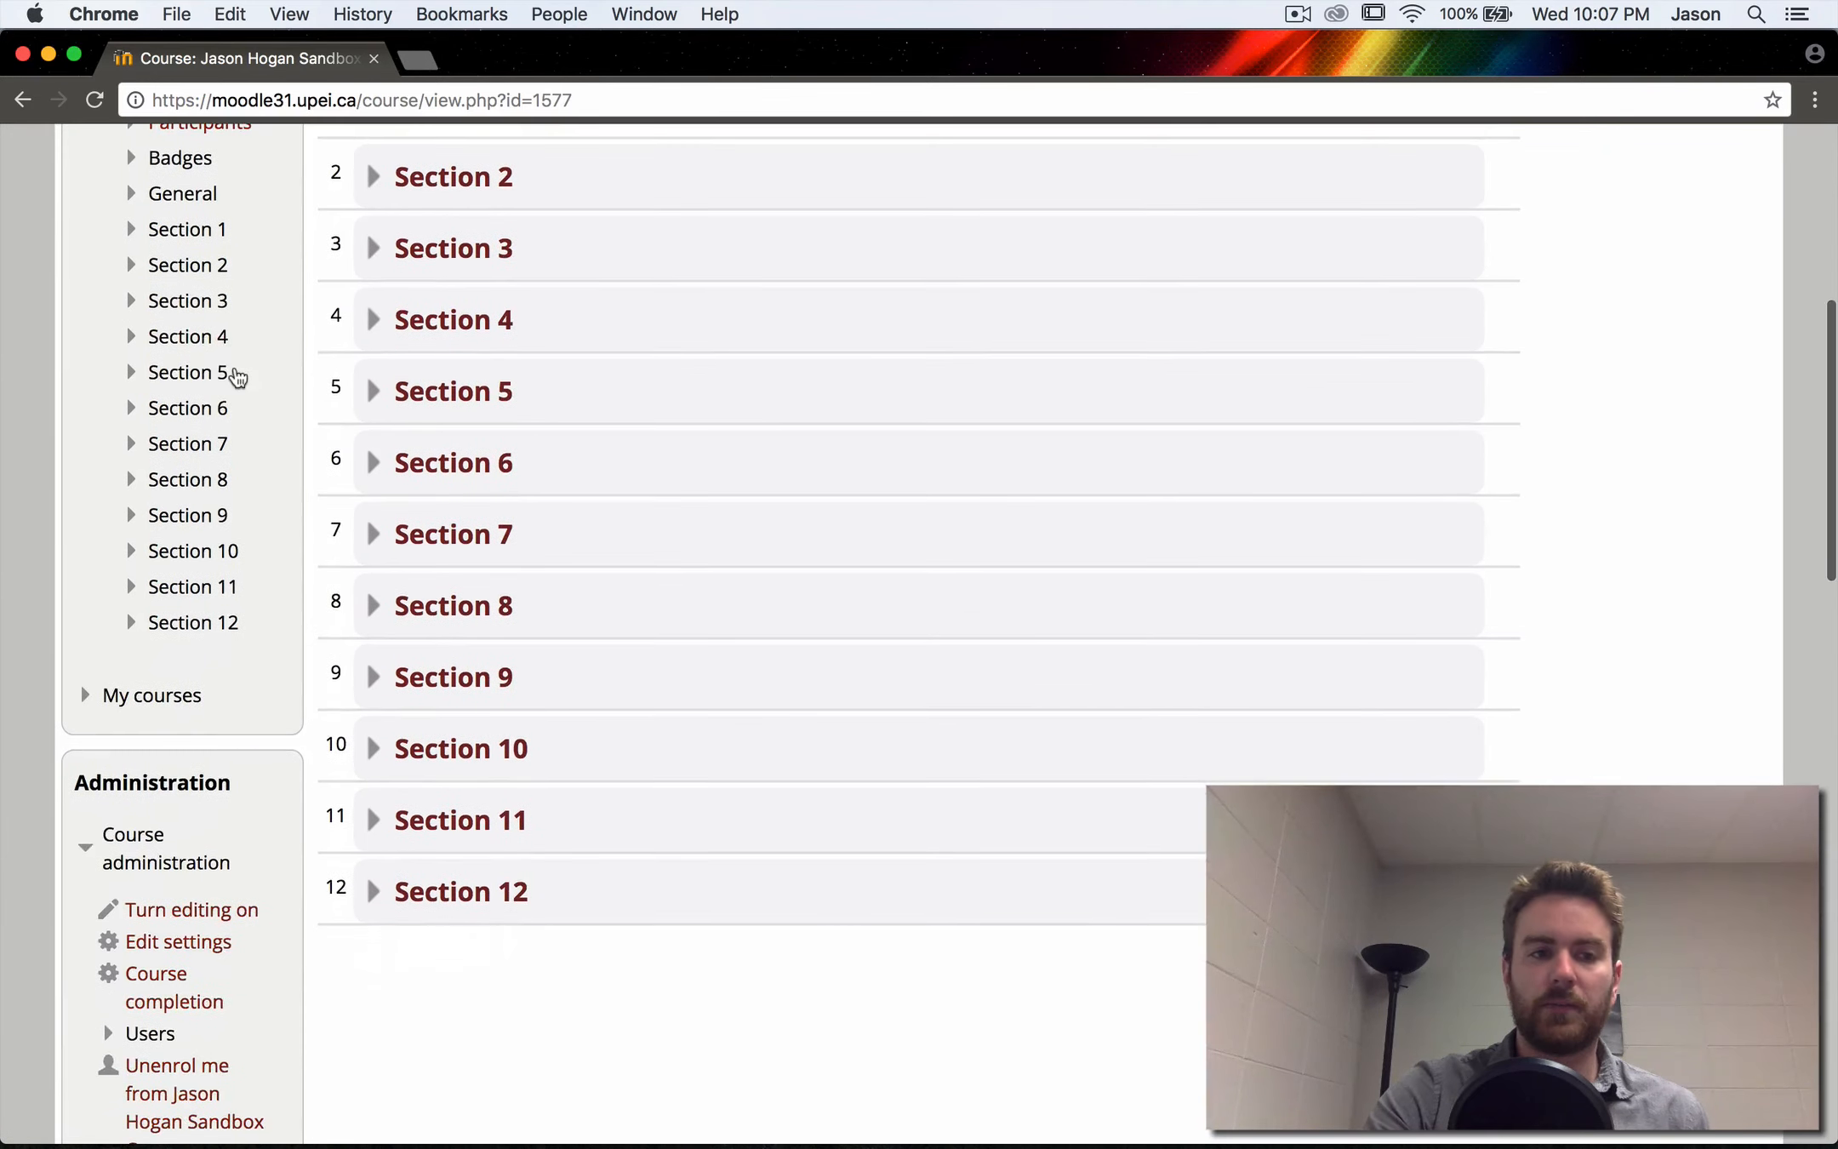
pyautogui.click(194, 941)
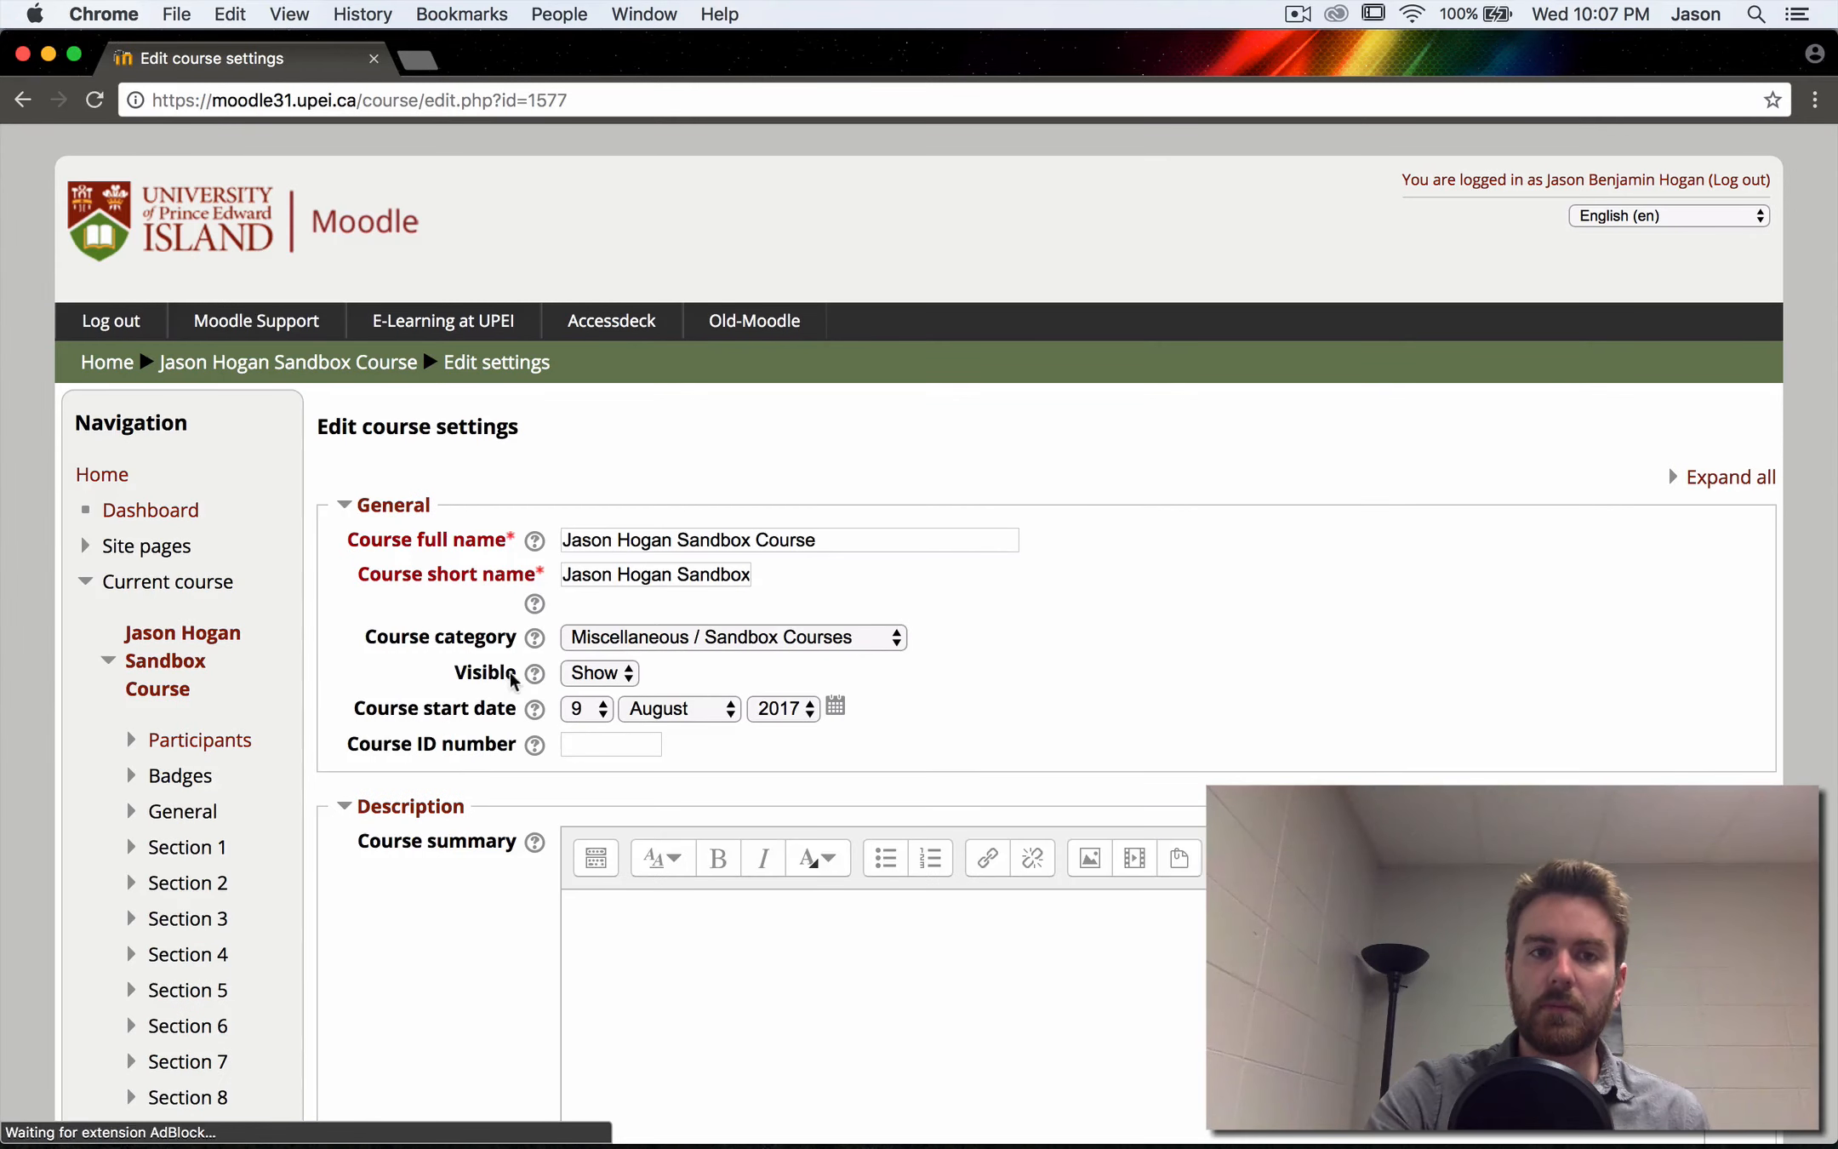
pyautogui.click(600, 673)
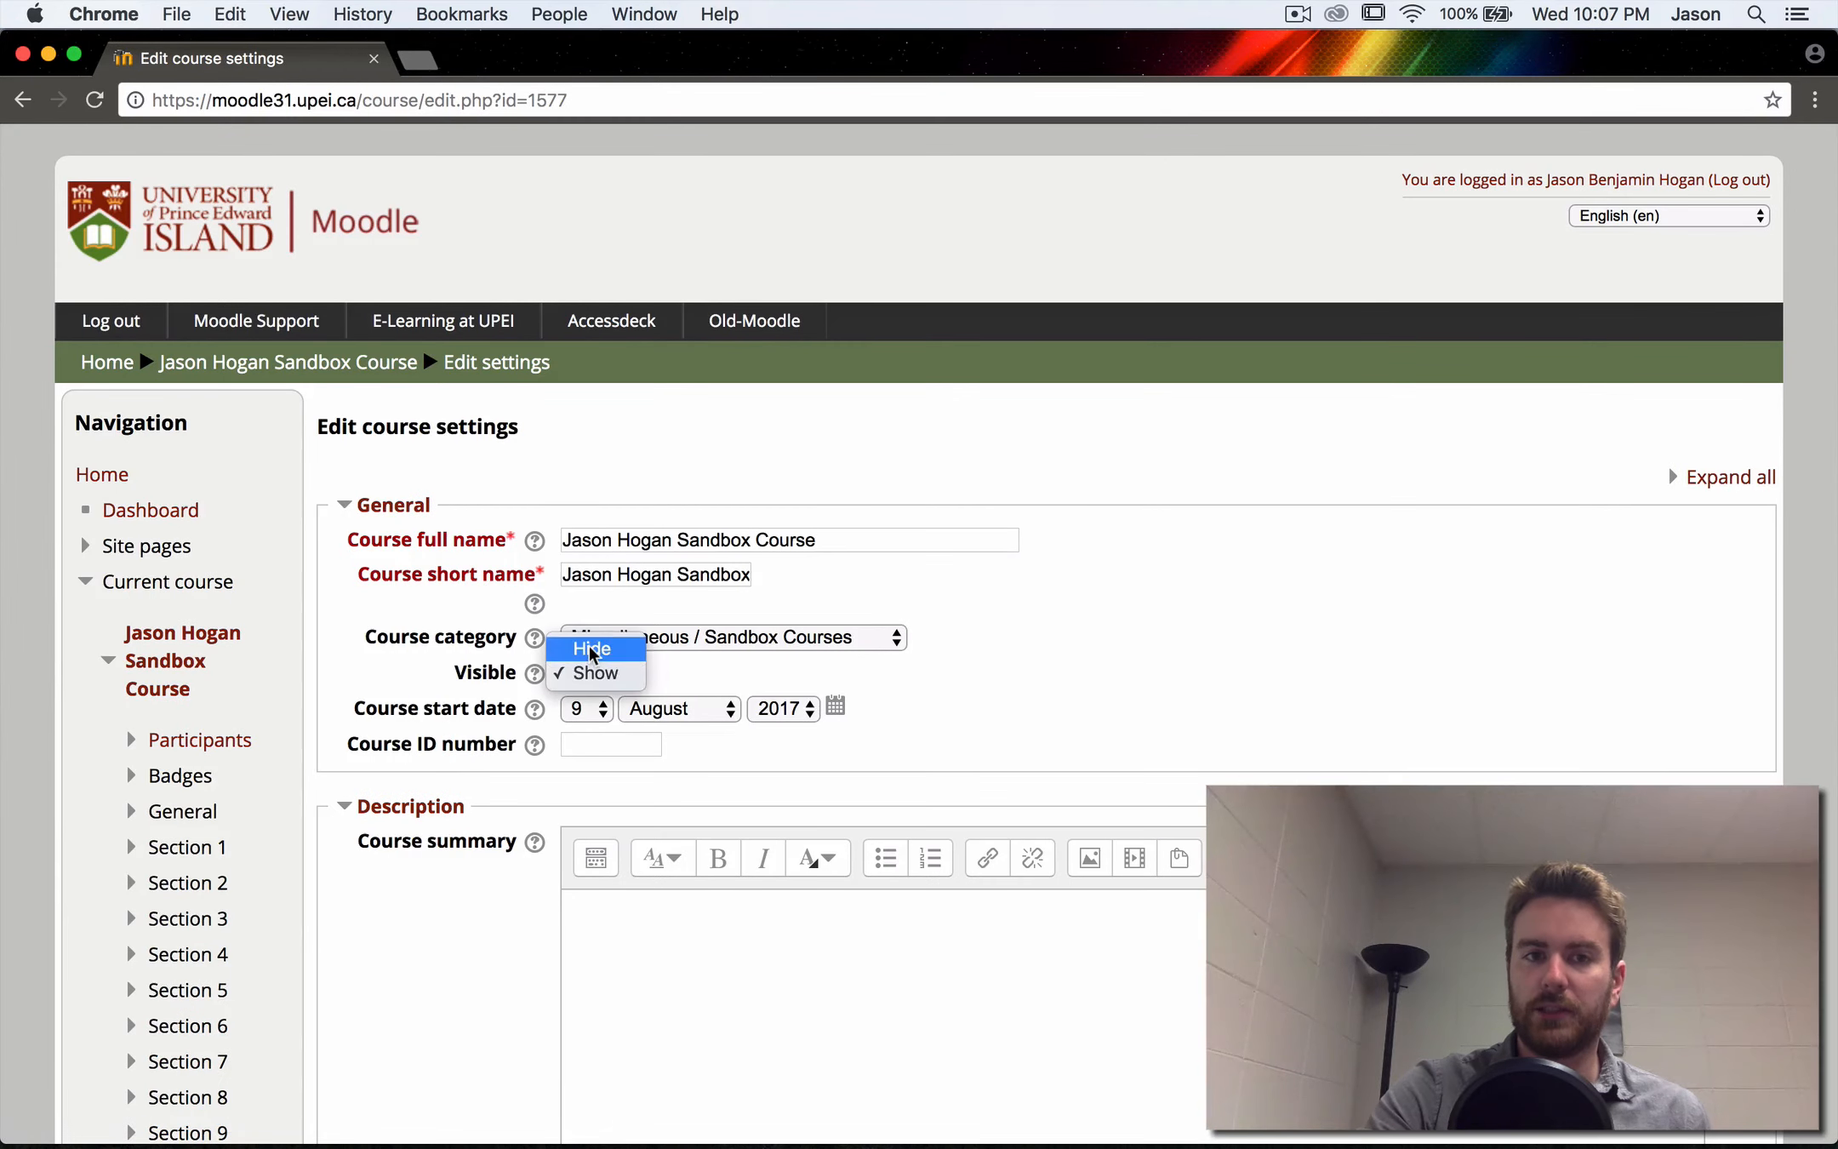
pyautogui.click(586, 651)
pyautogui.scroll(-15, 485, 791)
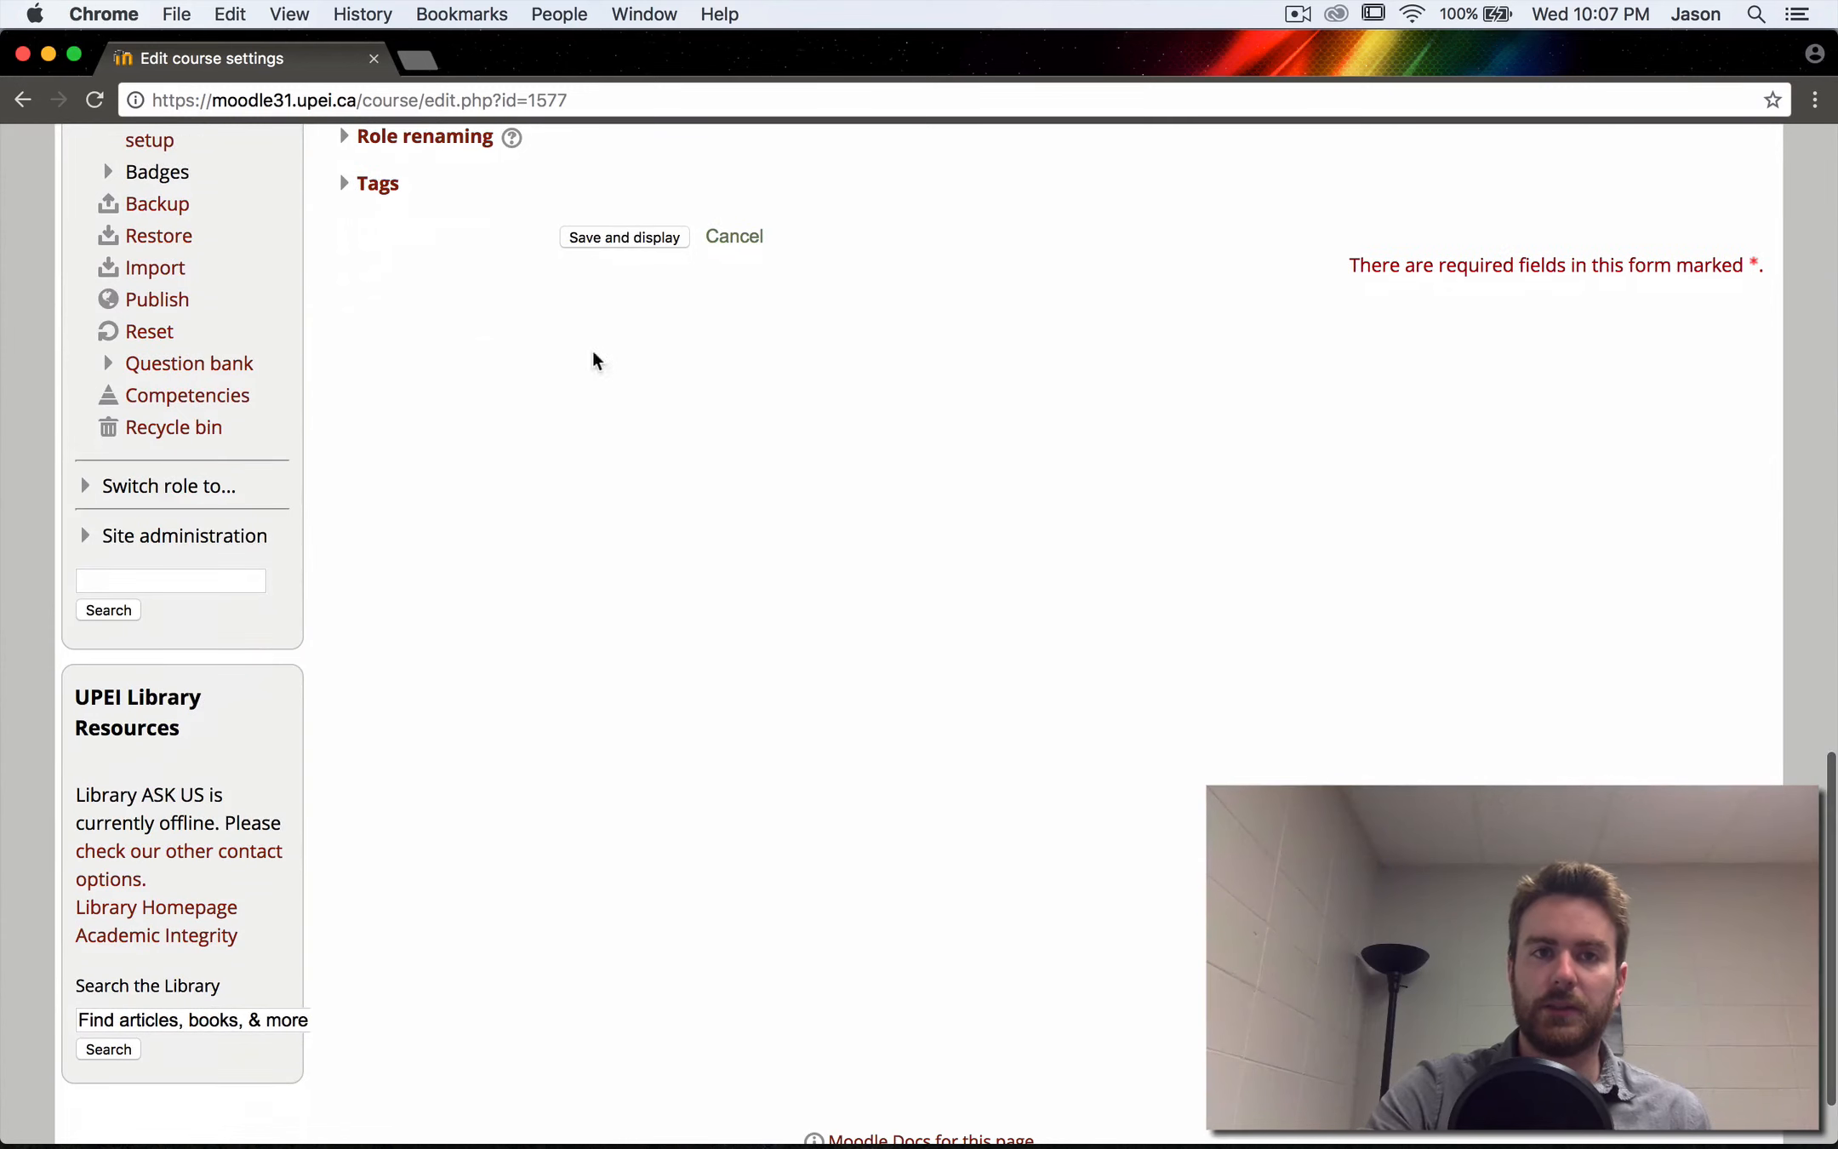
pyautogui.click(620, 231)
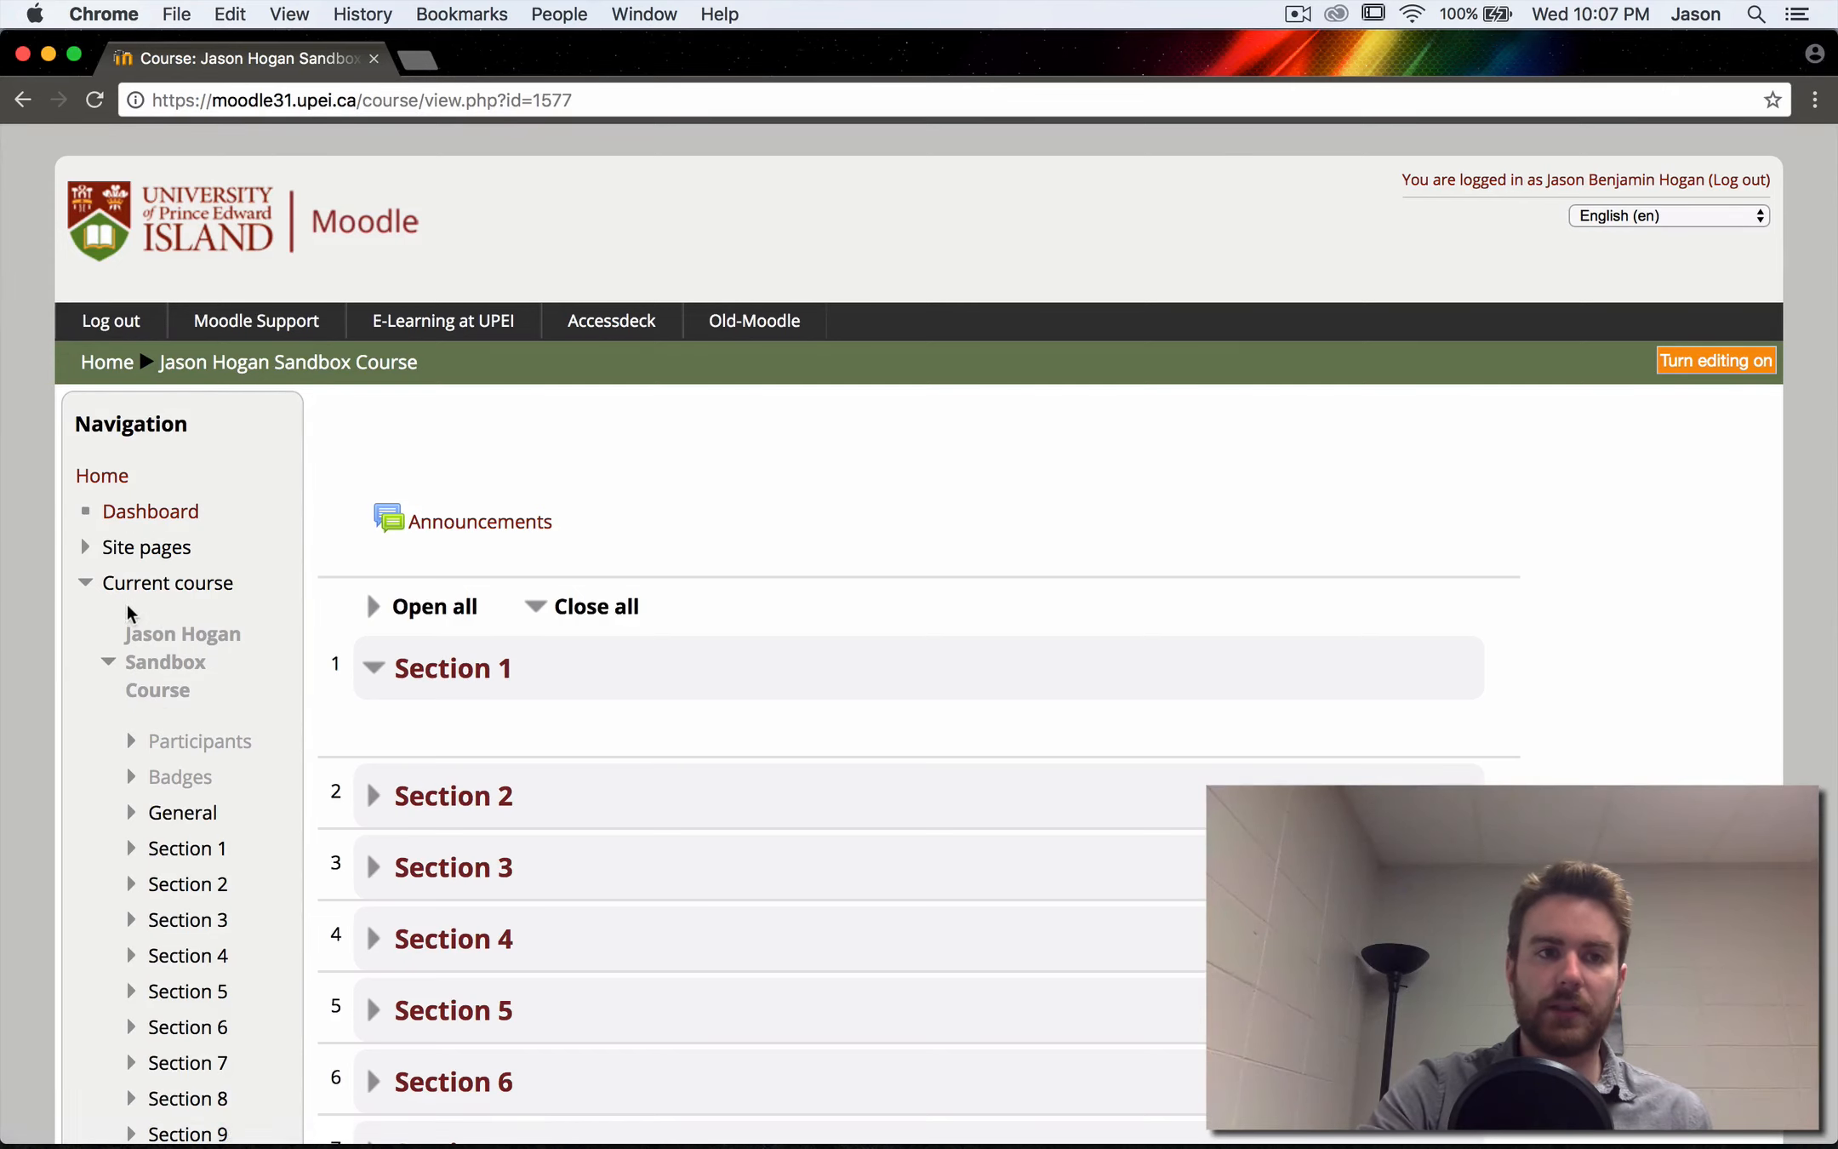
pyautogui.click(158, 514)
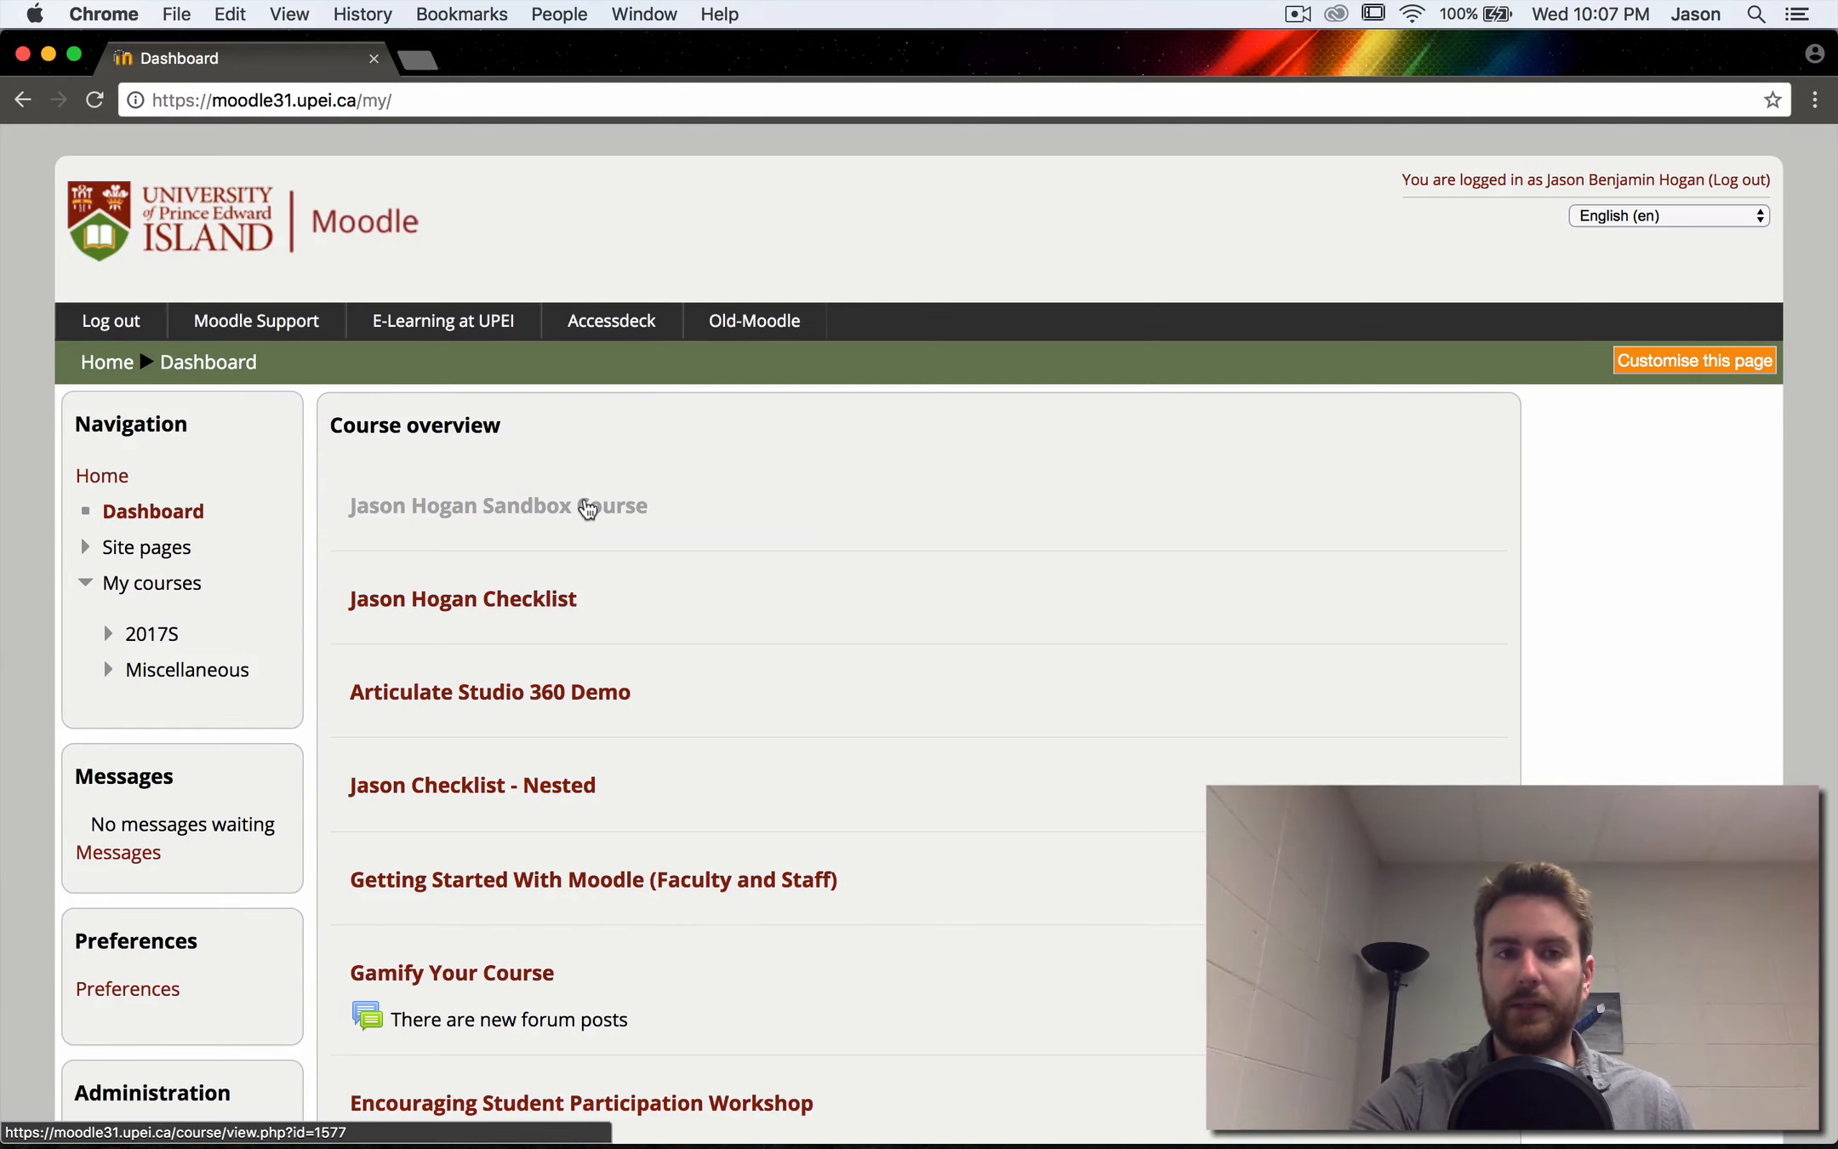
# - Reopen the Sandbox Course, set its visibility to Show in the course settings and save
pyautogui.click(588, 509)
pyautogui.scroll(-2, 368, 524)
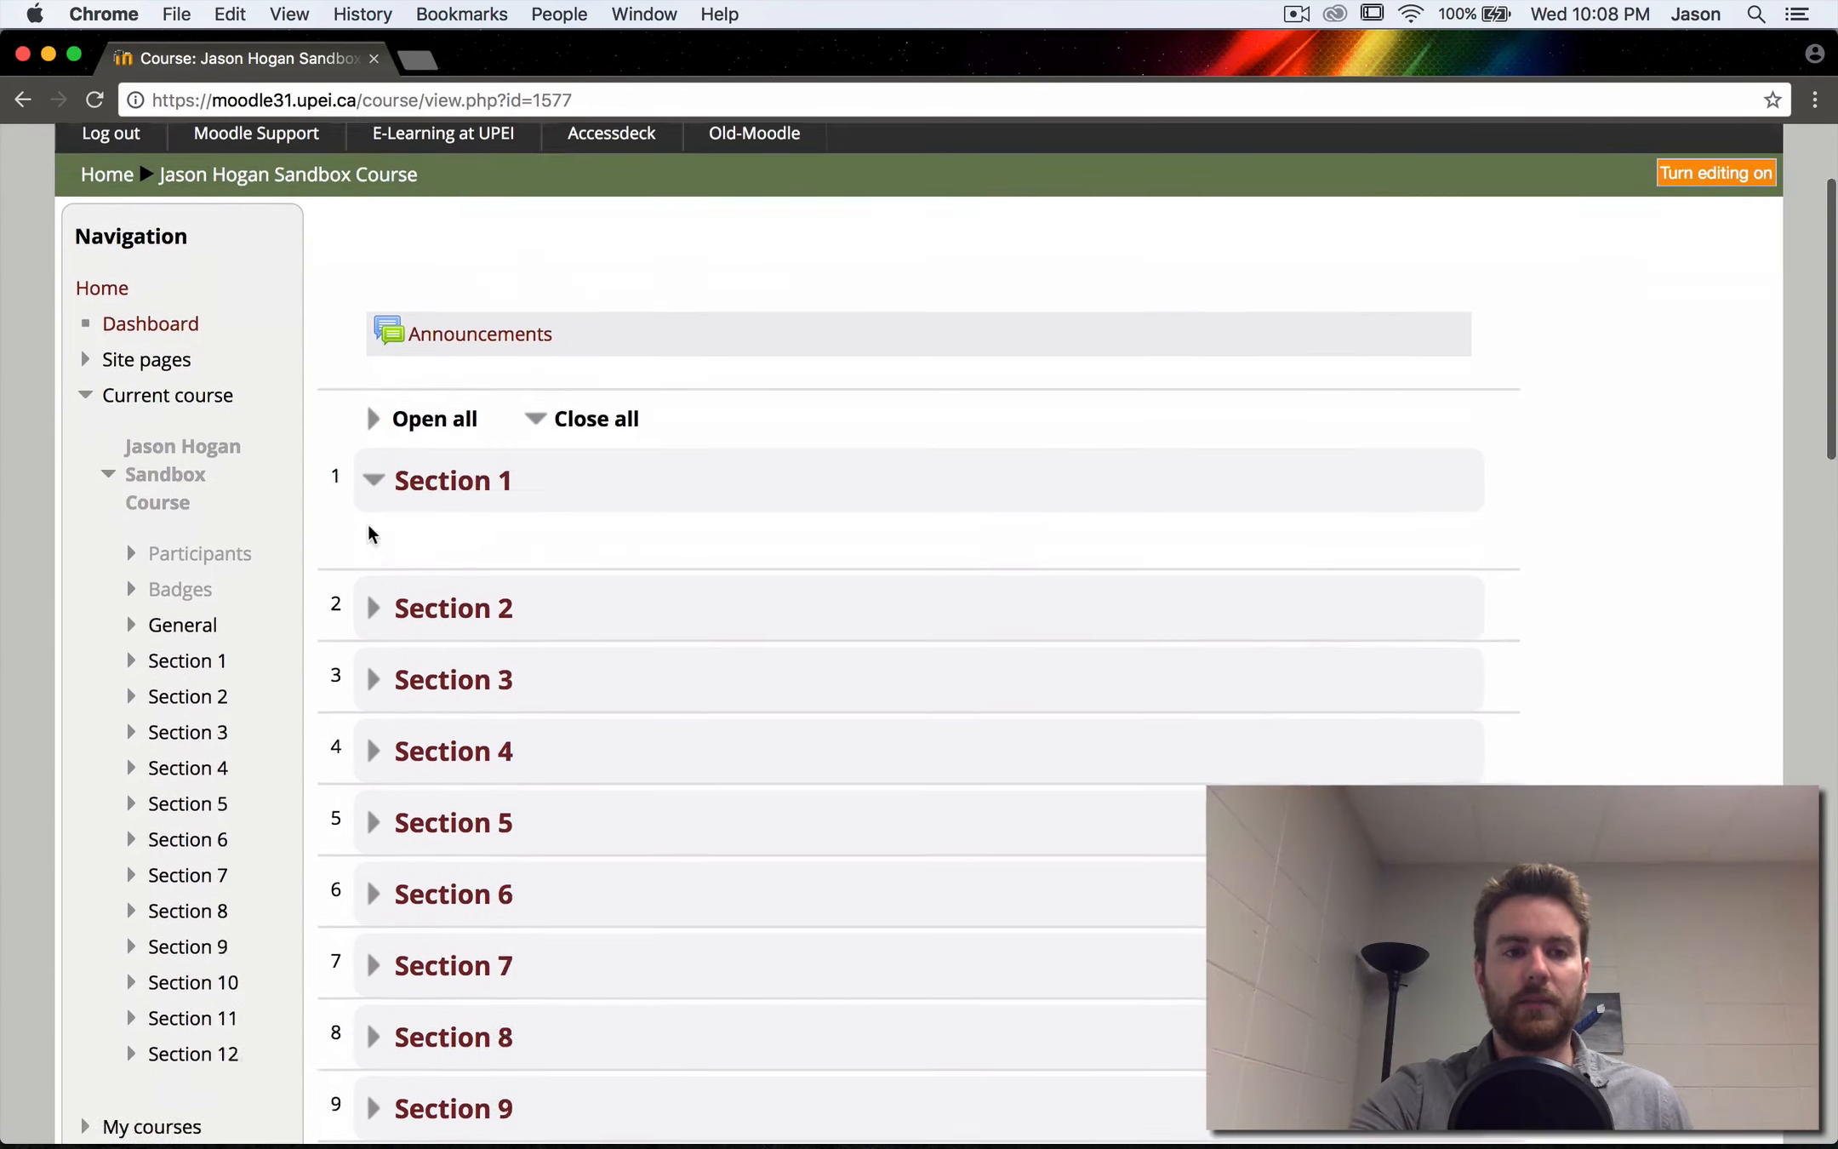
pyautogui.scroll(-1, 367, 525)
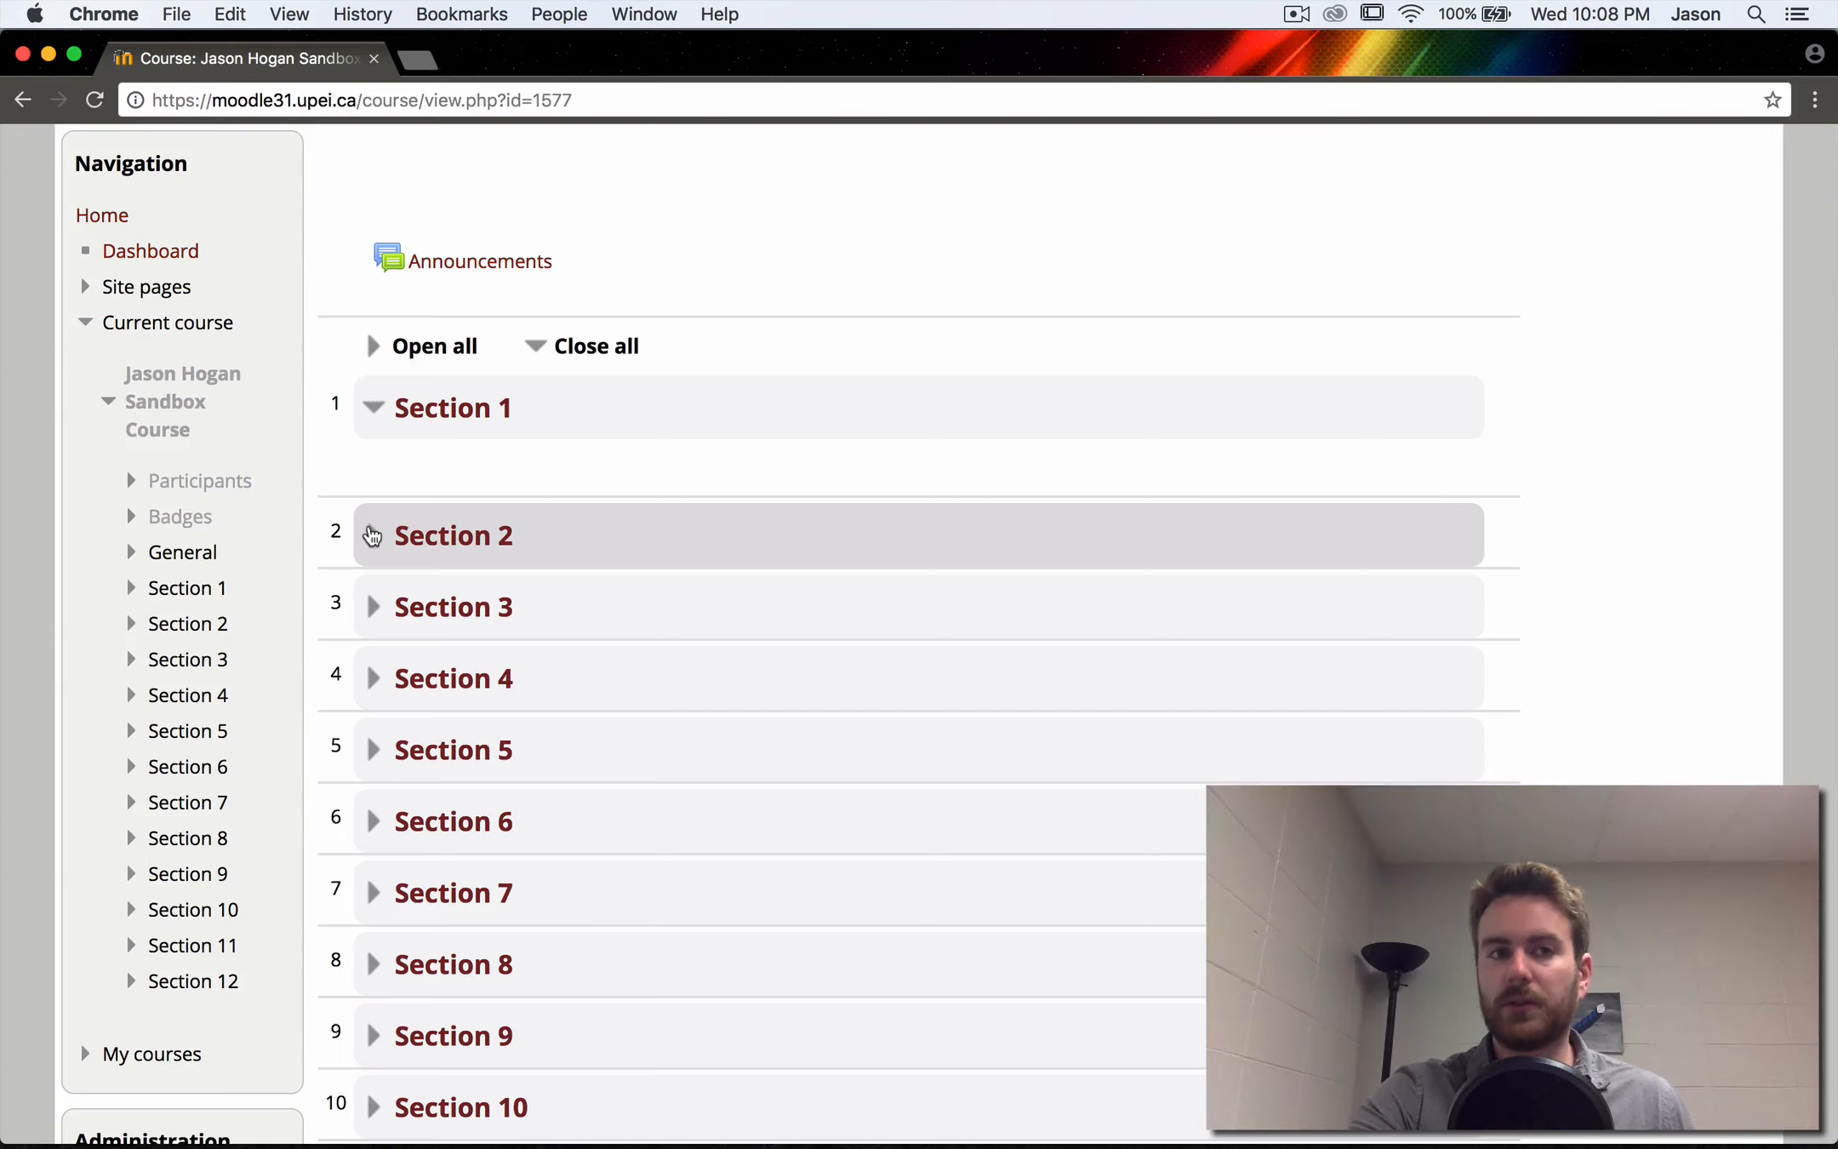
pyautogui.scroll(-4, 368, 534)
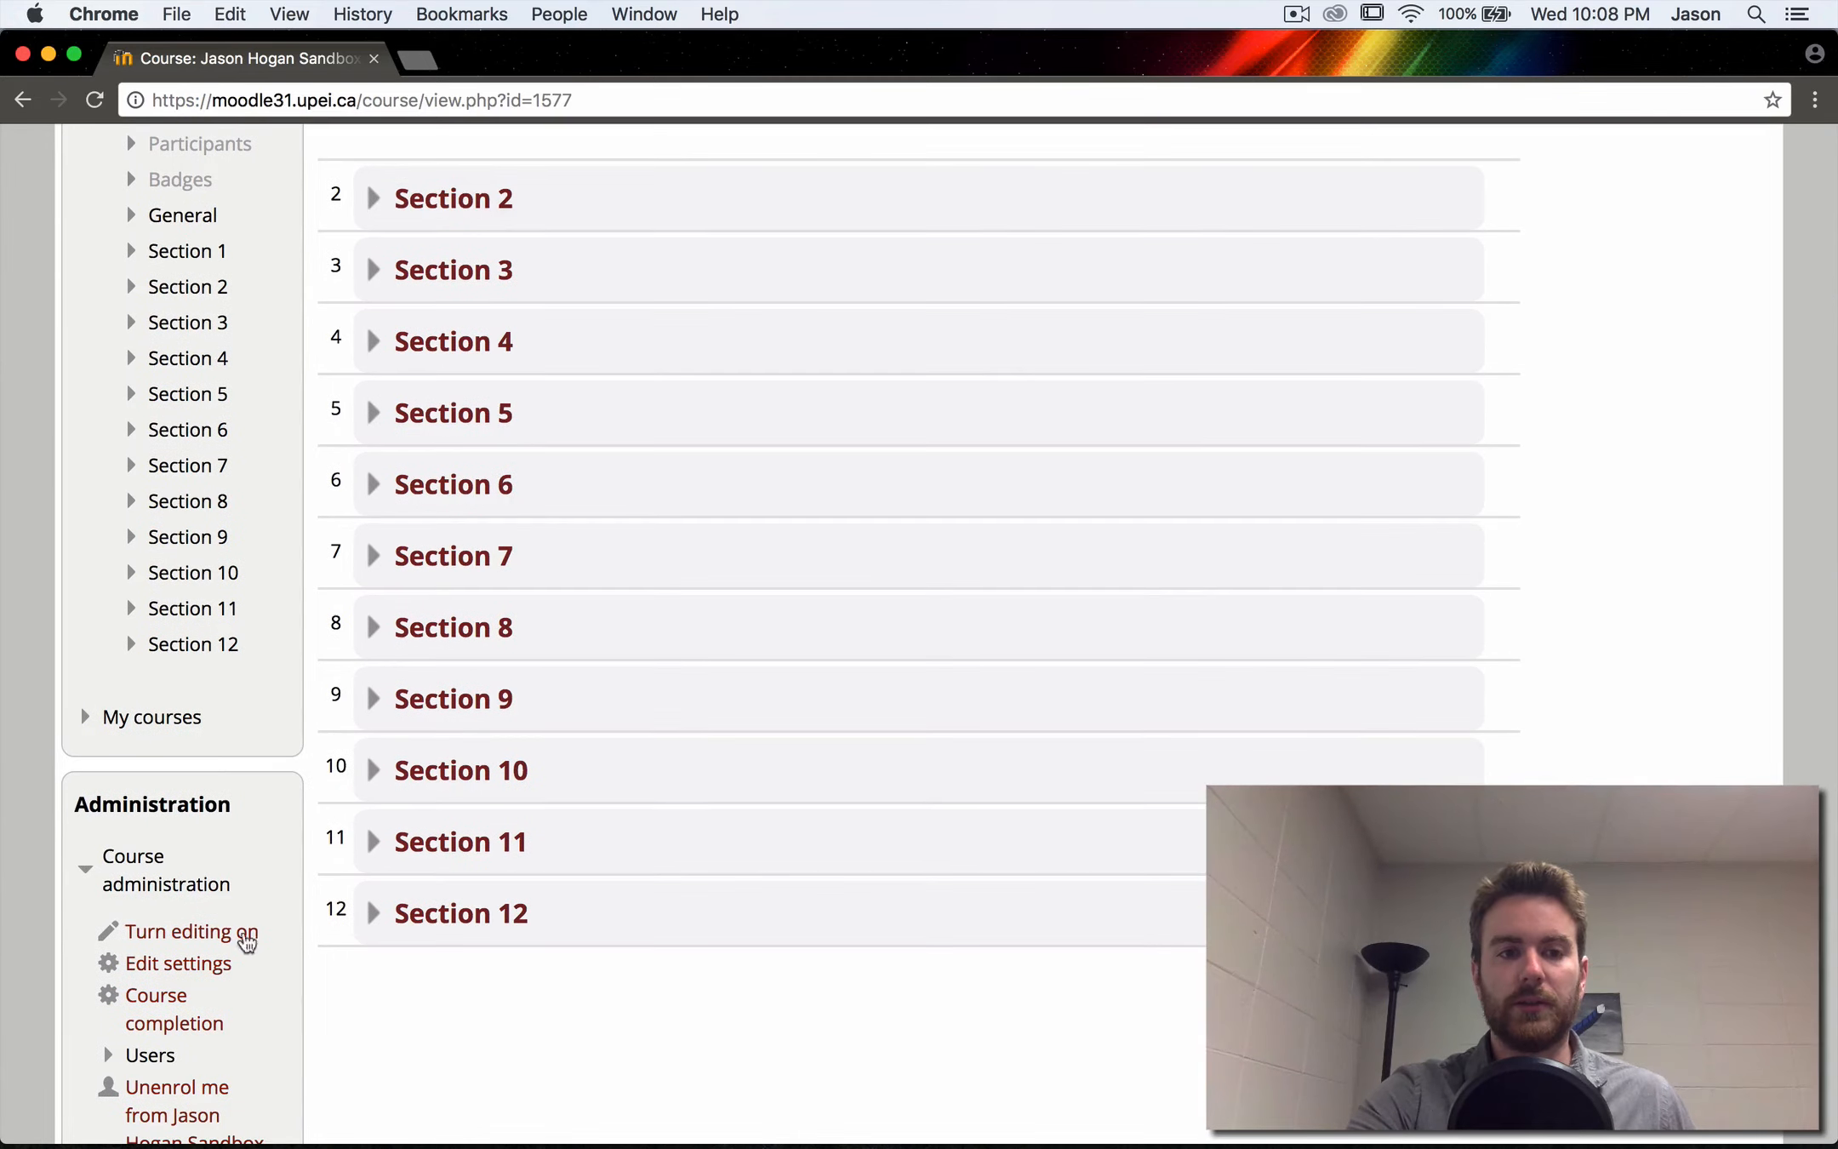
pyautogui.click(199, 965)
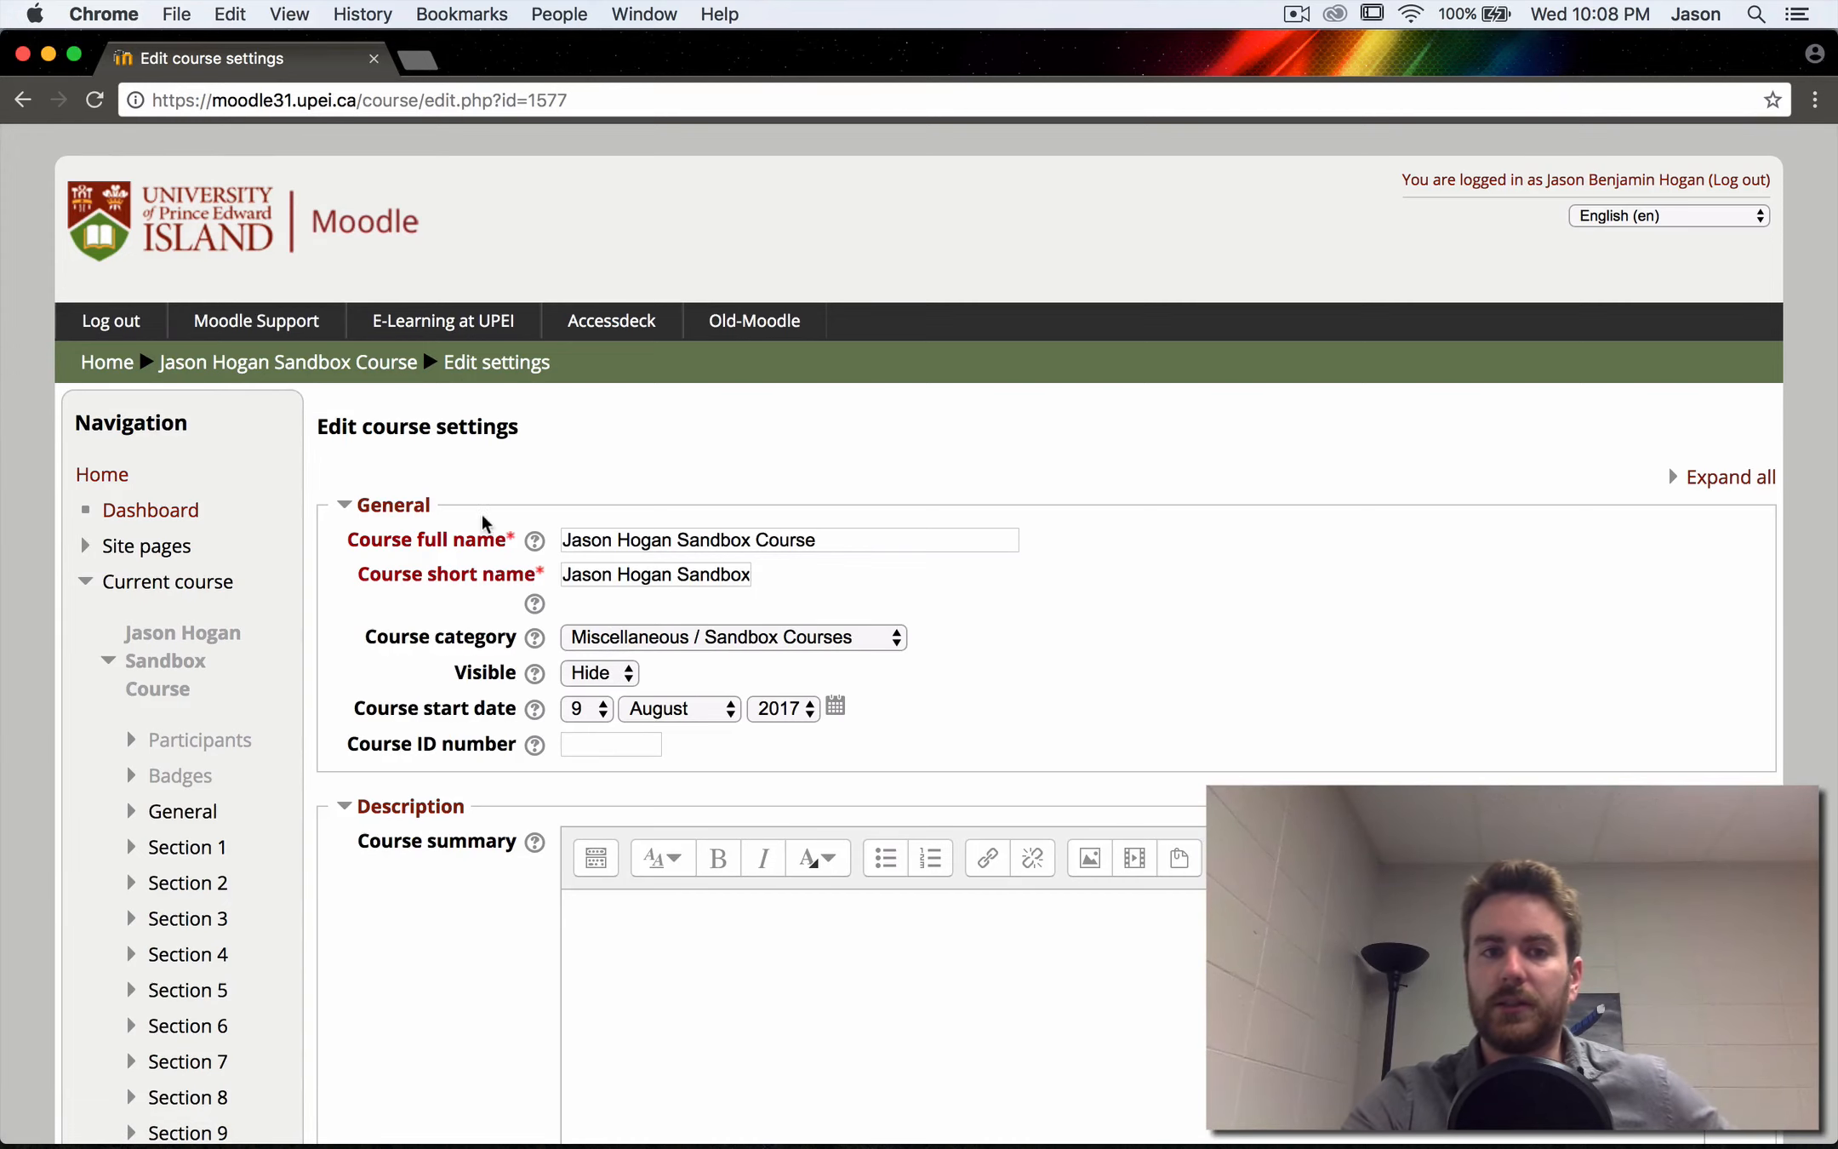
pyautogui.click(591, 673)
pyautogui.click(591, 696)
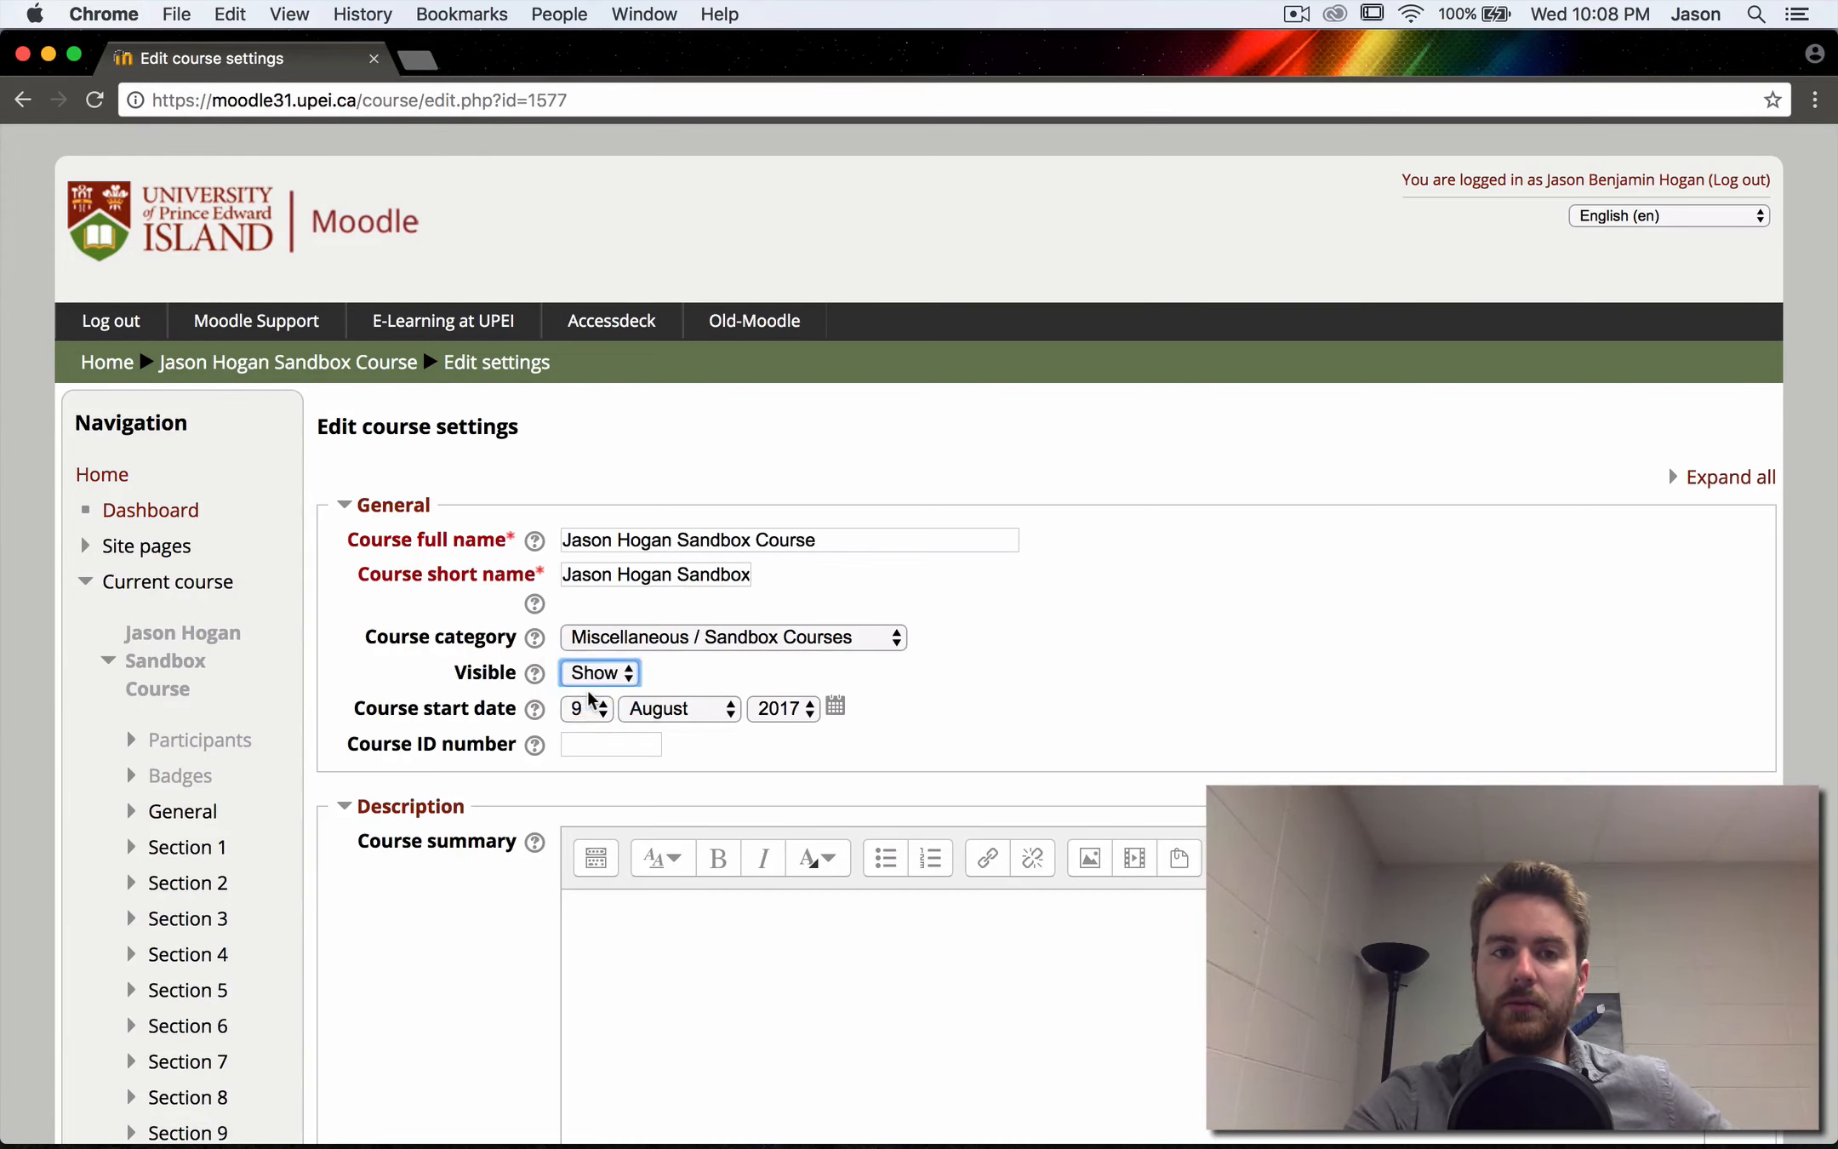
pyautogui.scroll(-15, 588, 692)
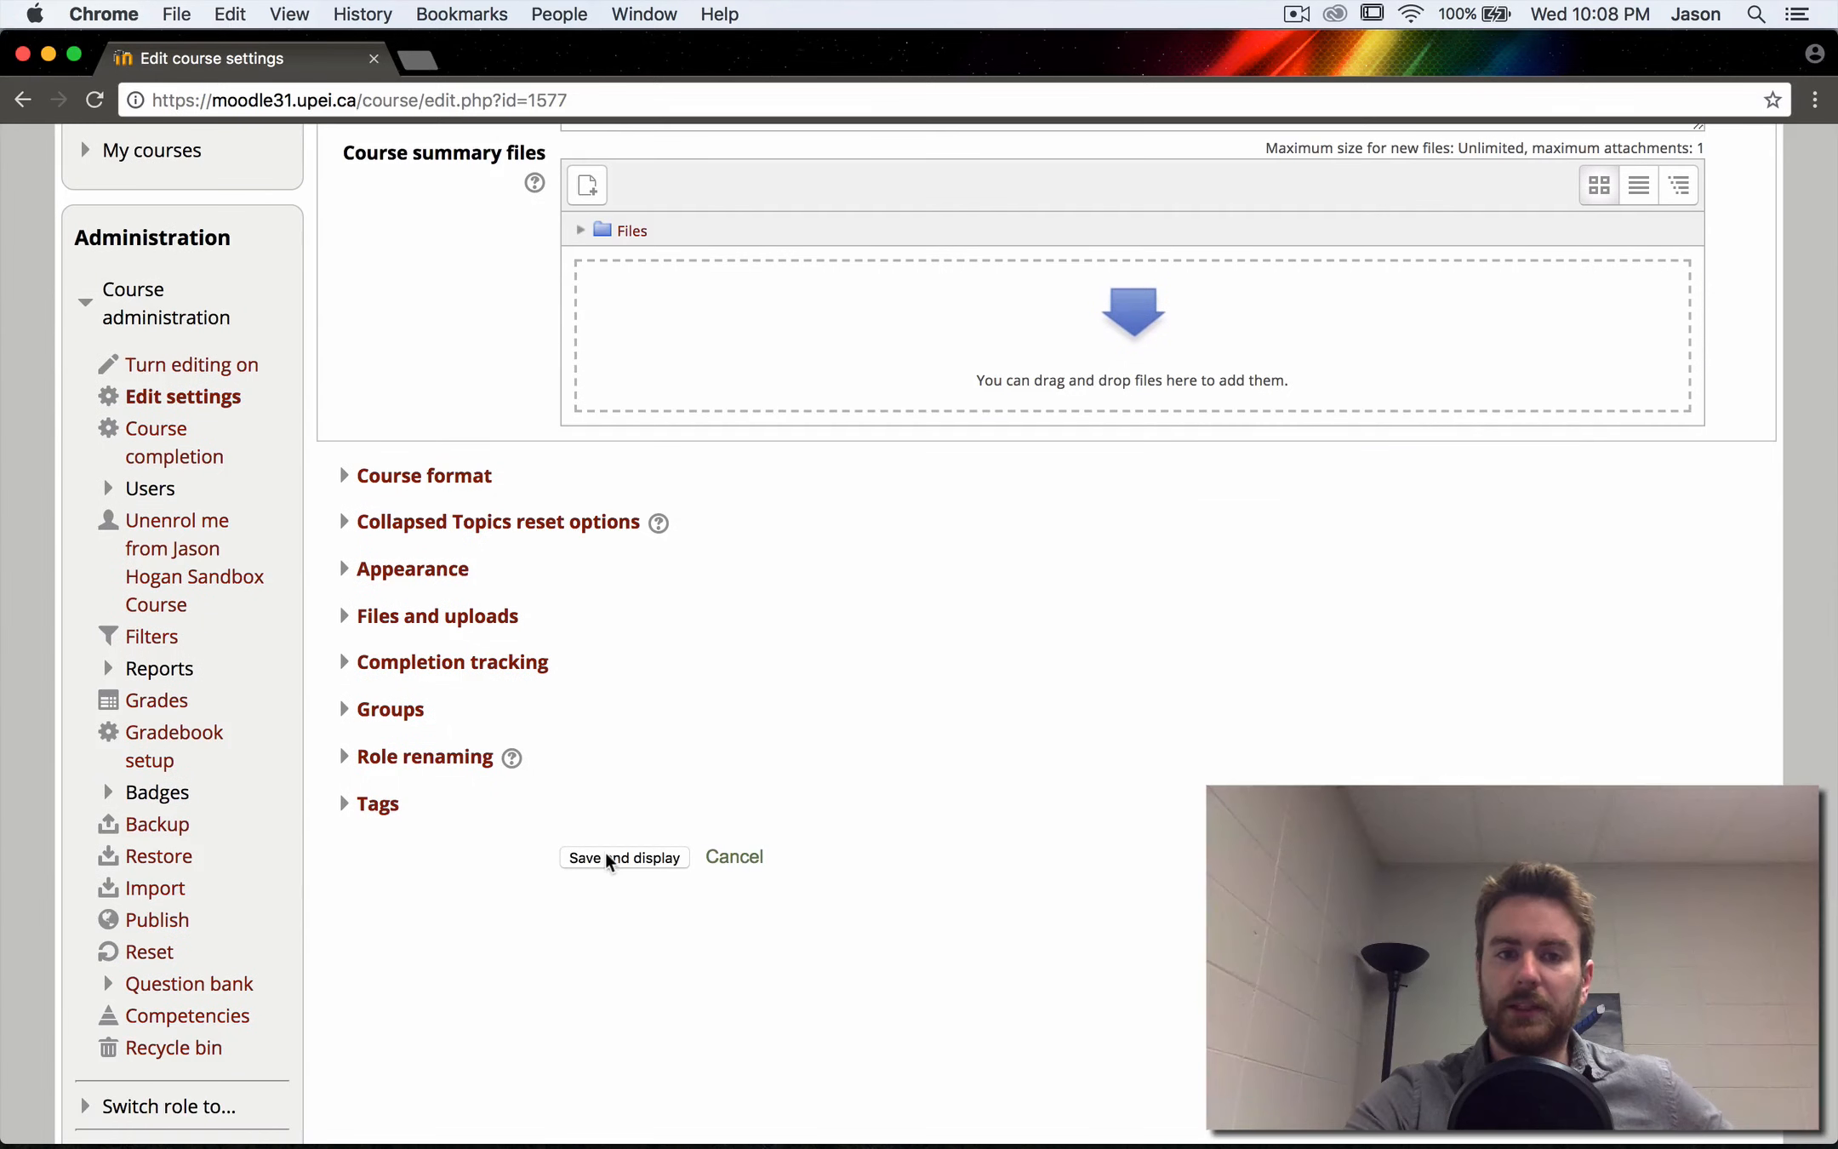
pyautogui.click(609, 858)
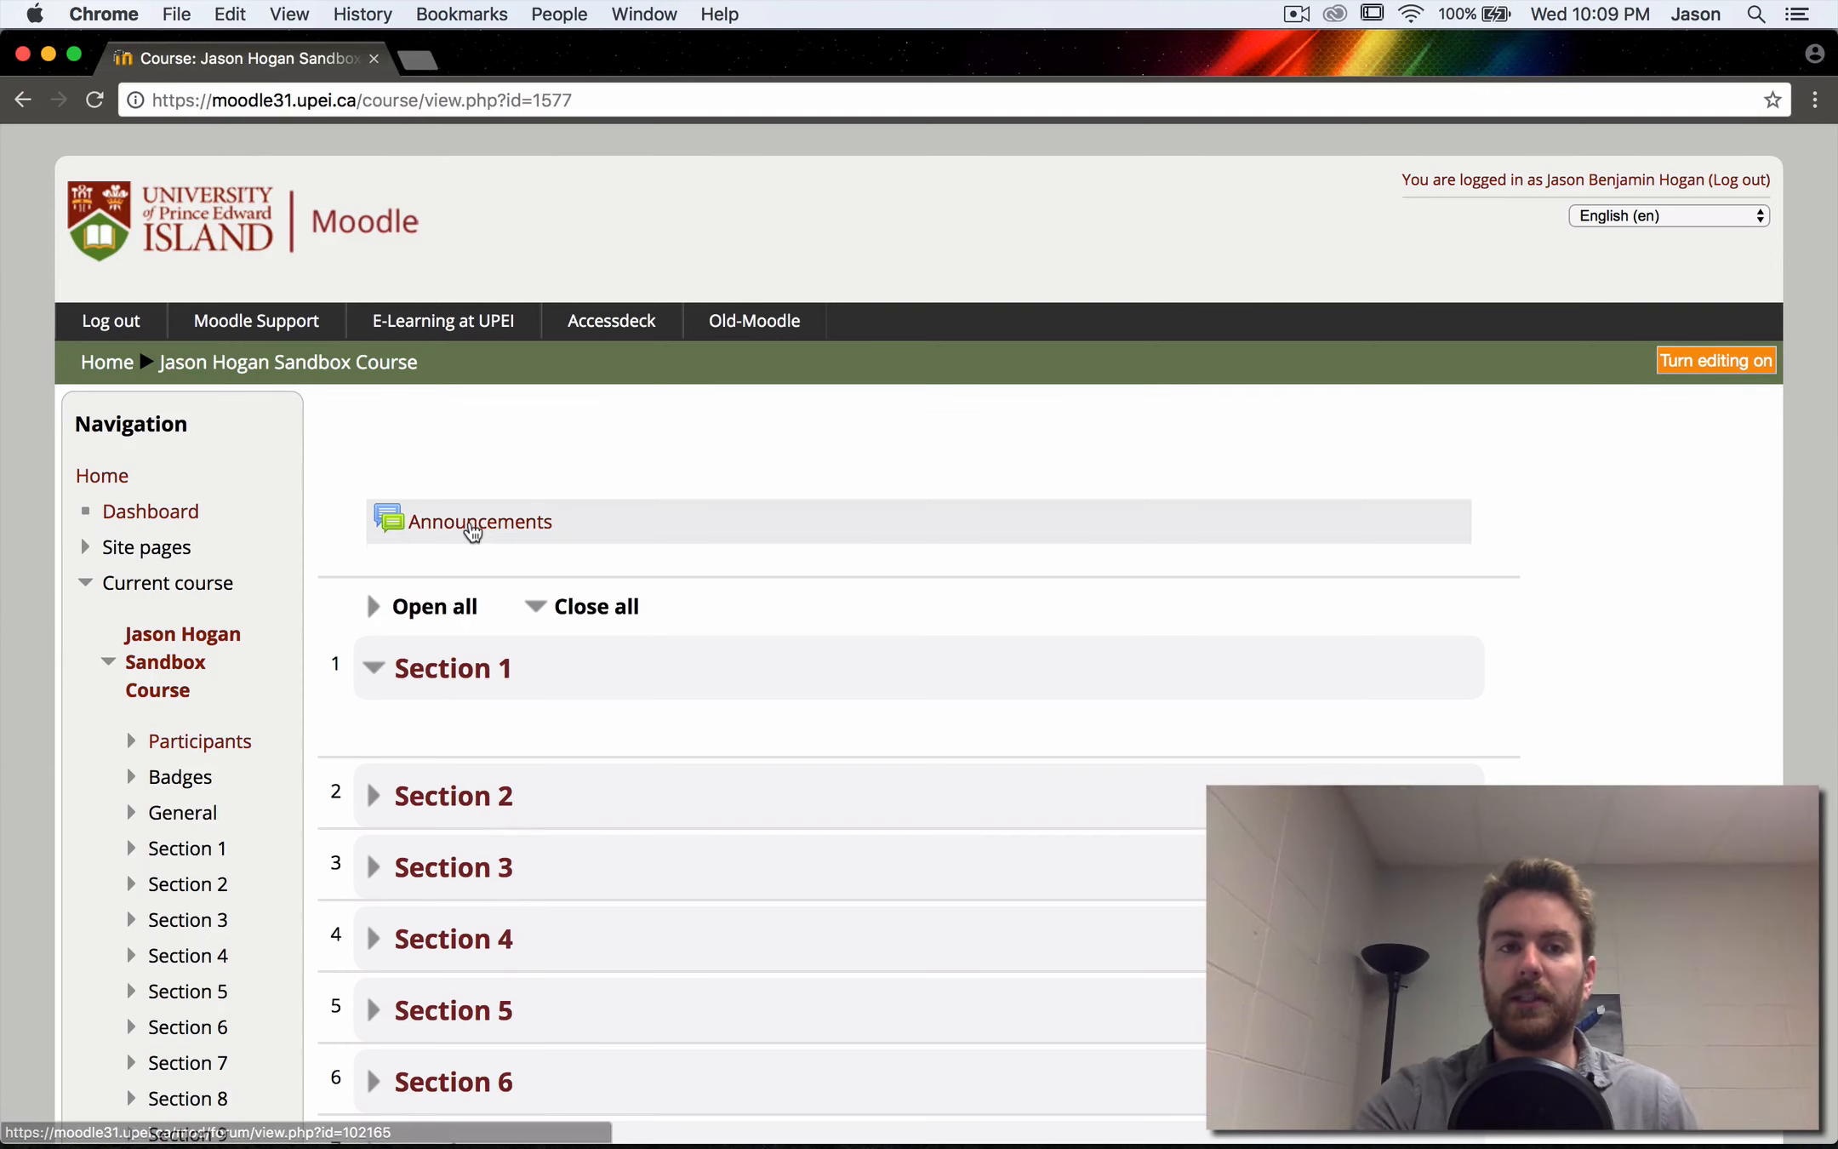
# - Start a new topic in the Announcements forum and look through its message, subscription, attachment, pinning and display period options
pyautogui.click(473, 528)
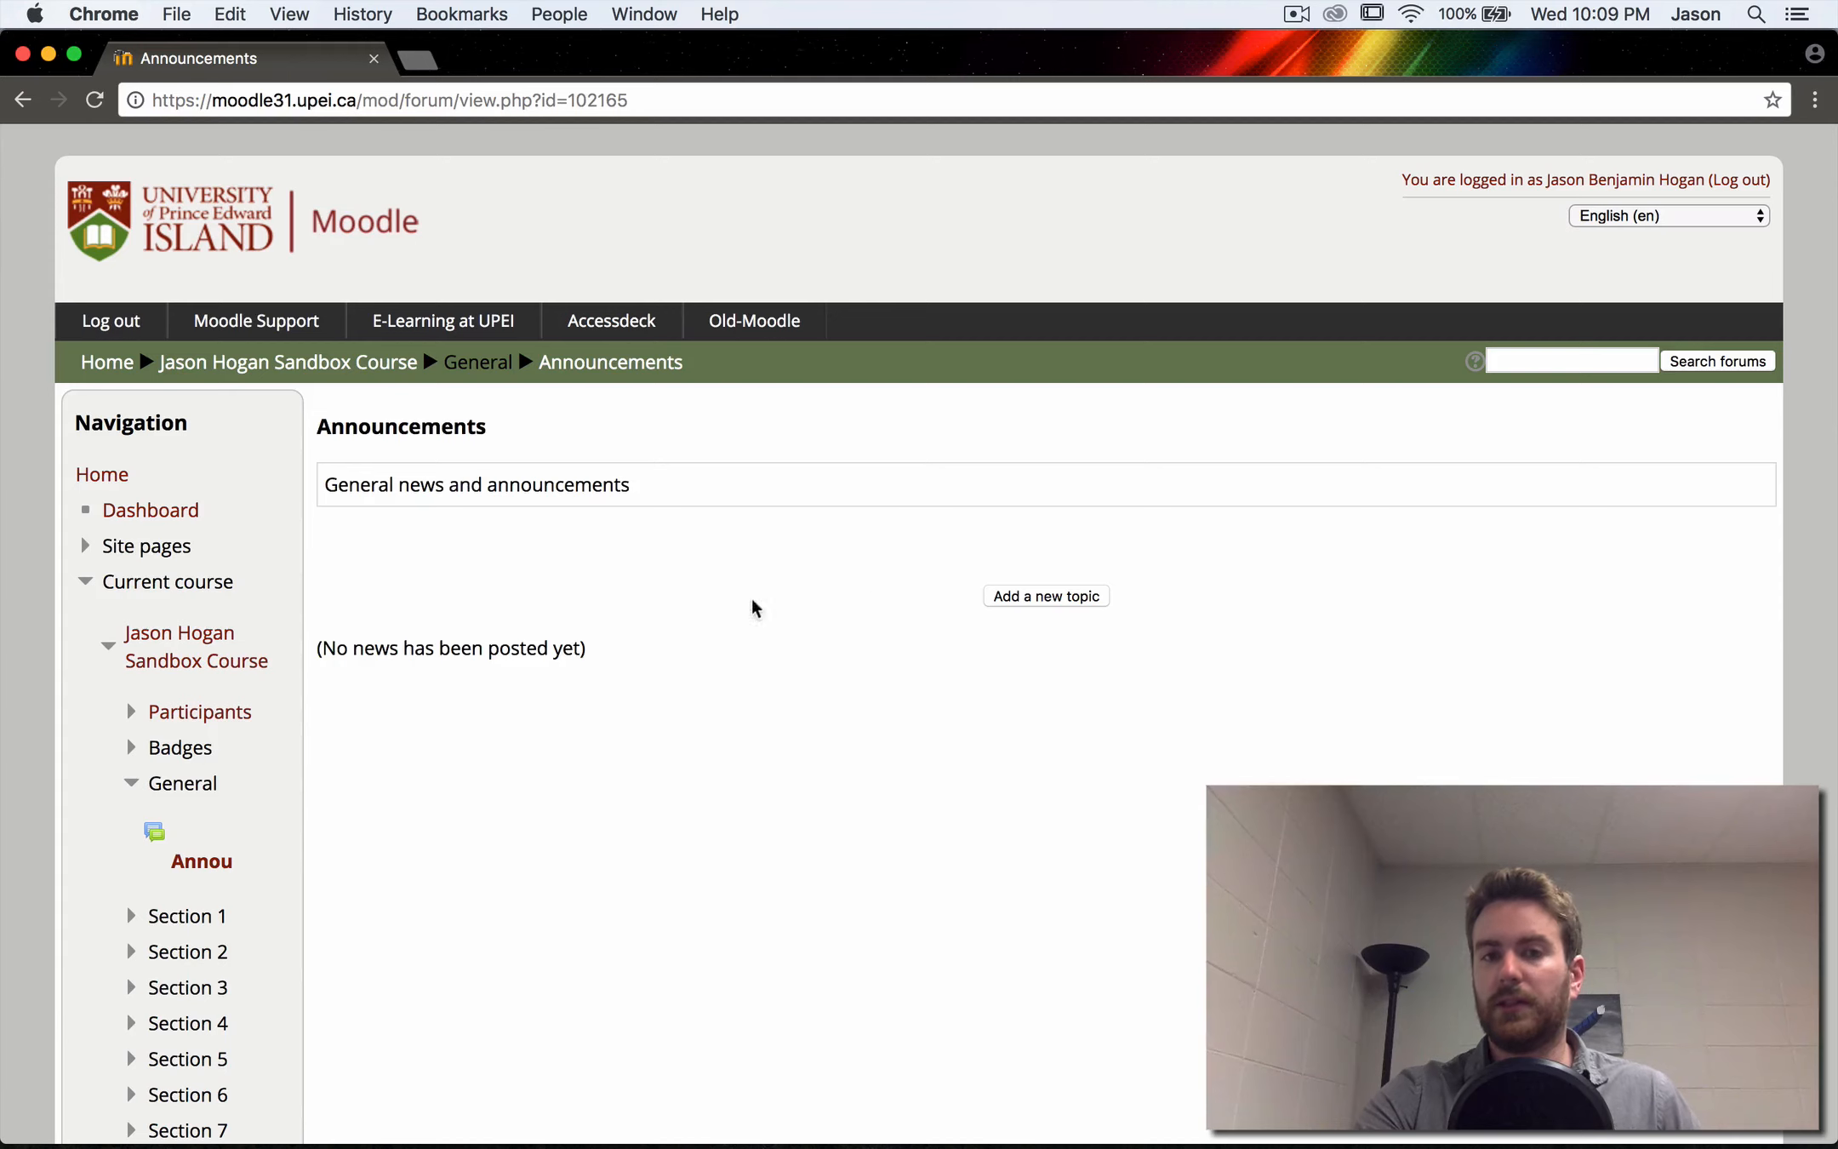
pyautogui.click(1024, 599)
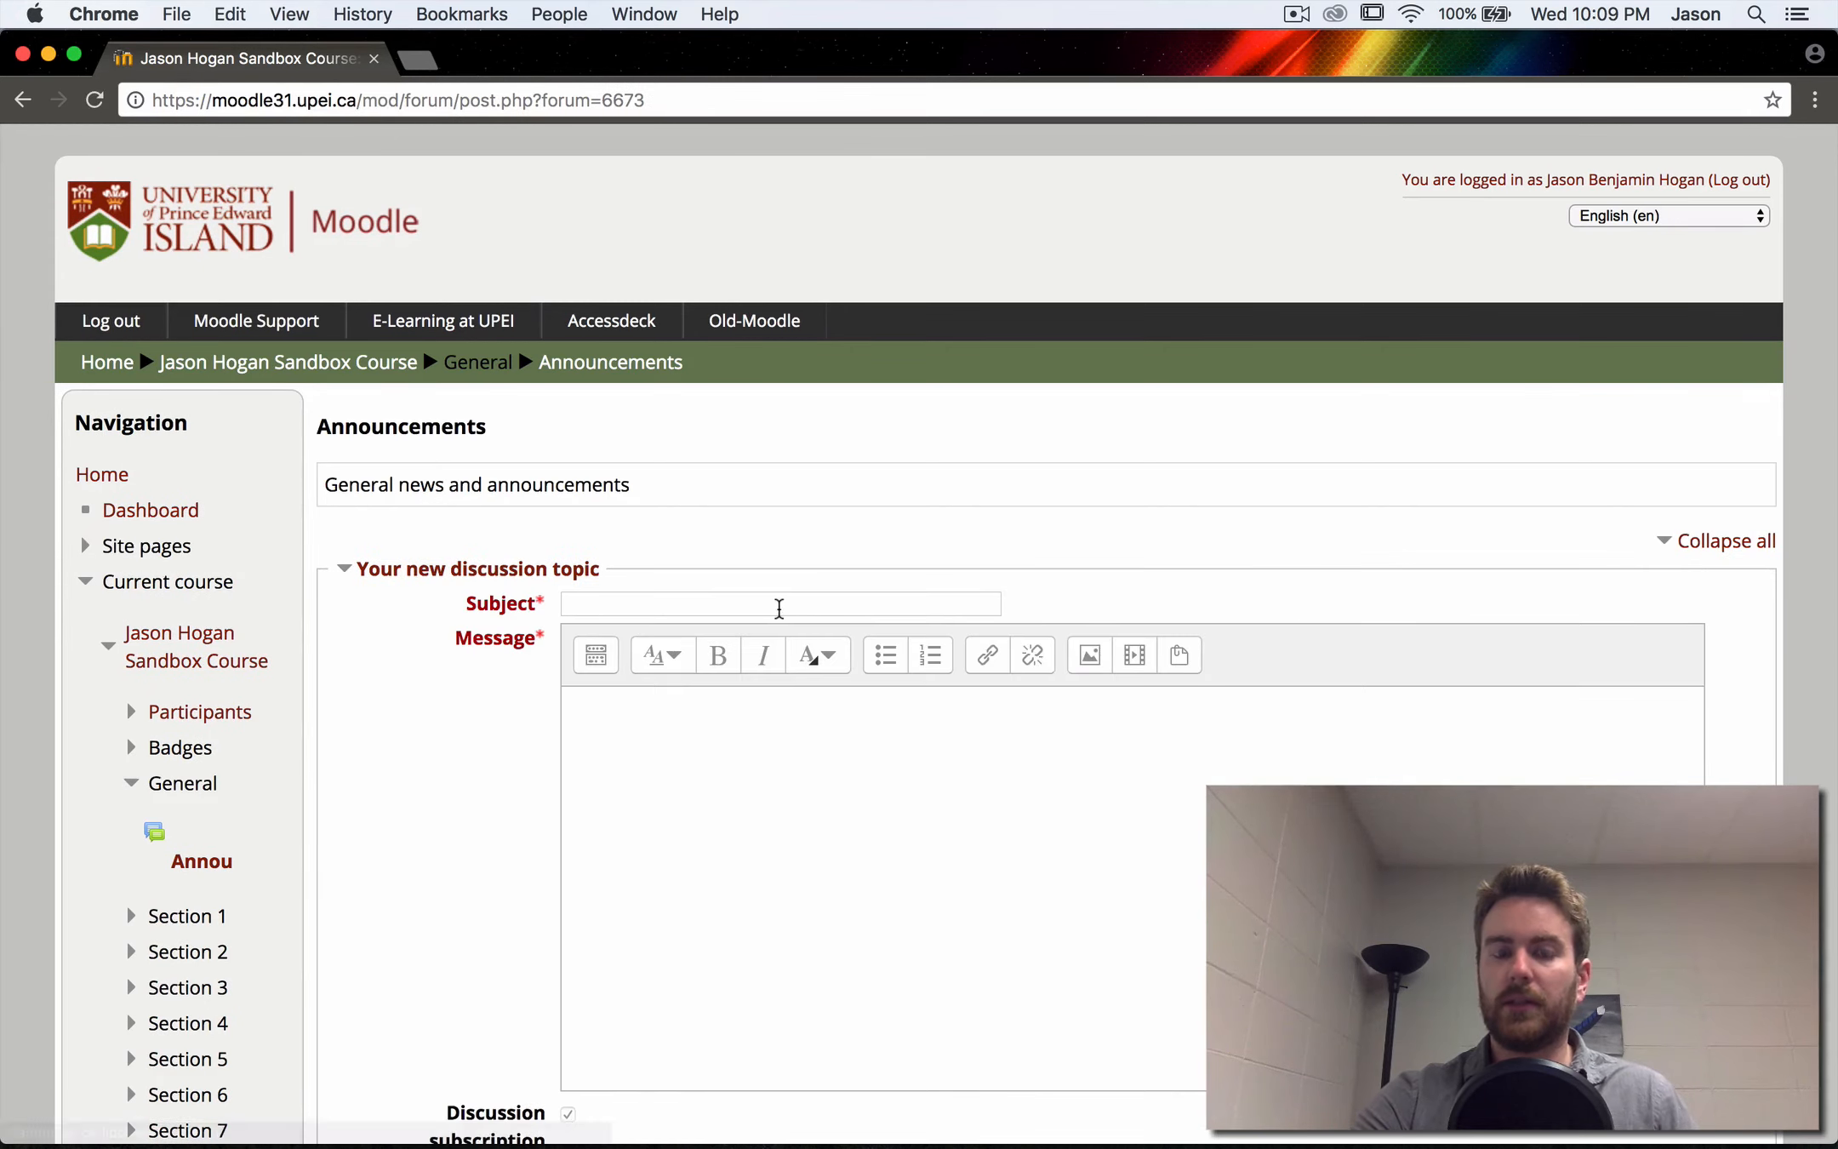
pyautogui.click(781, 604)
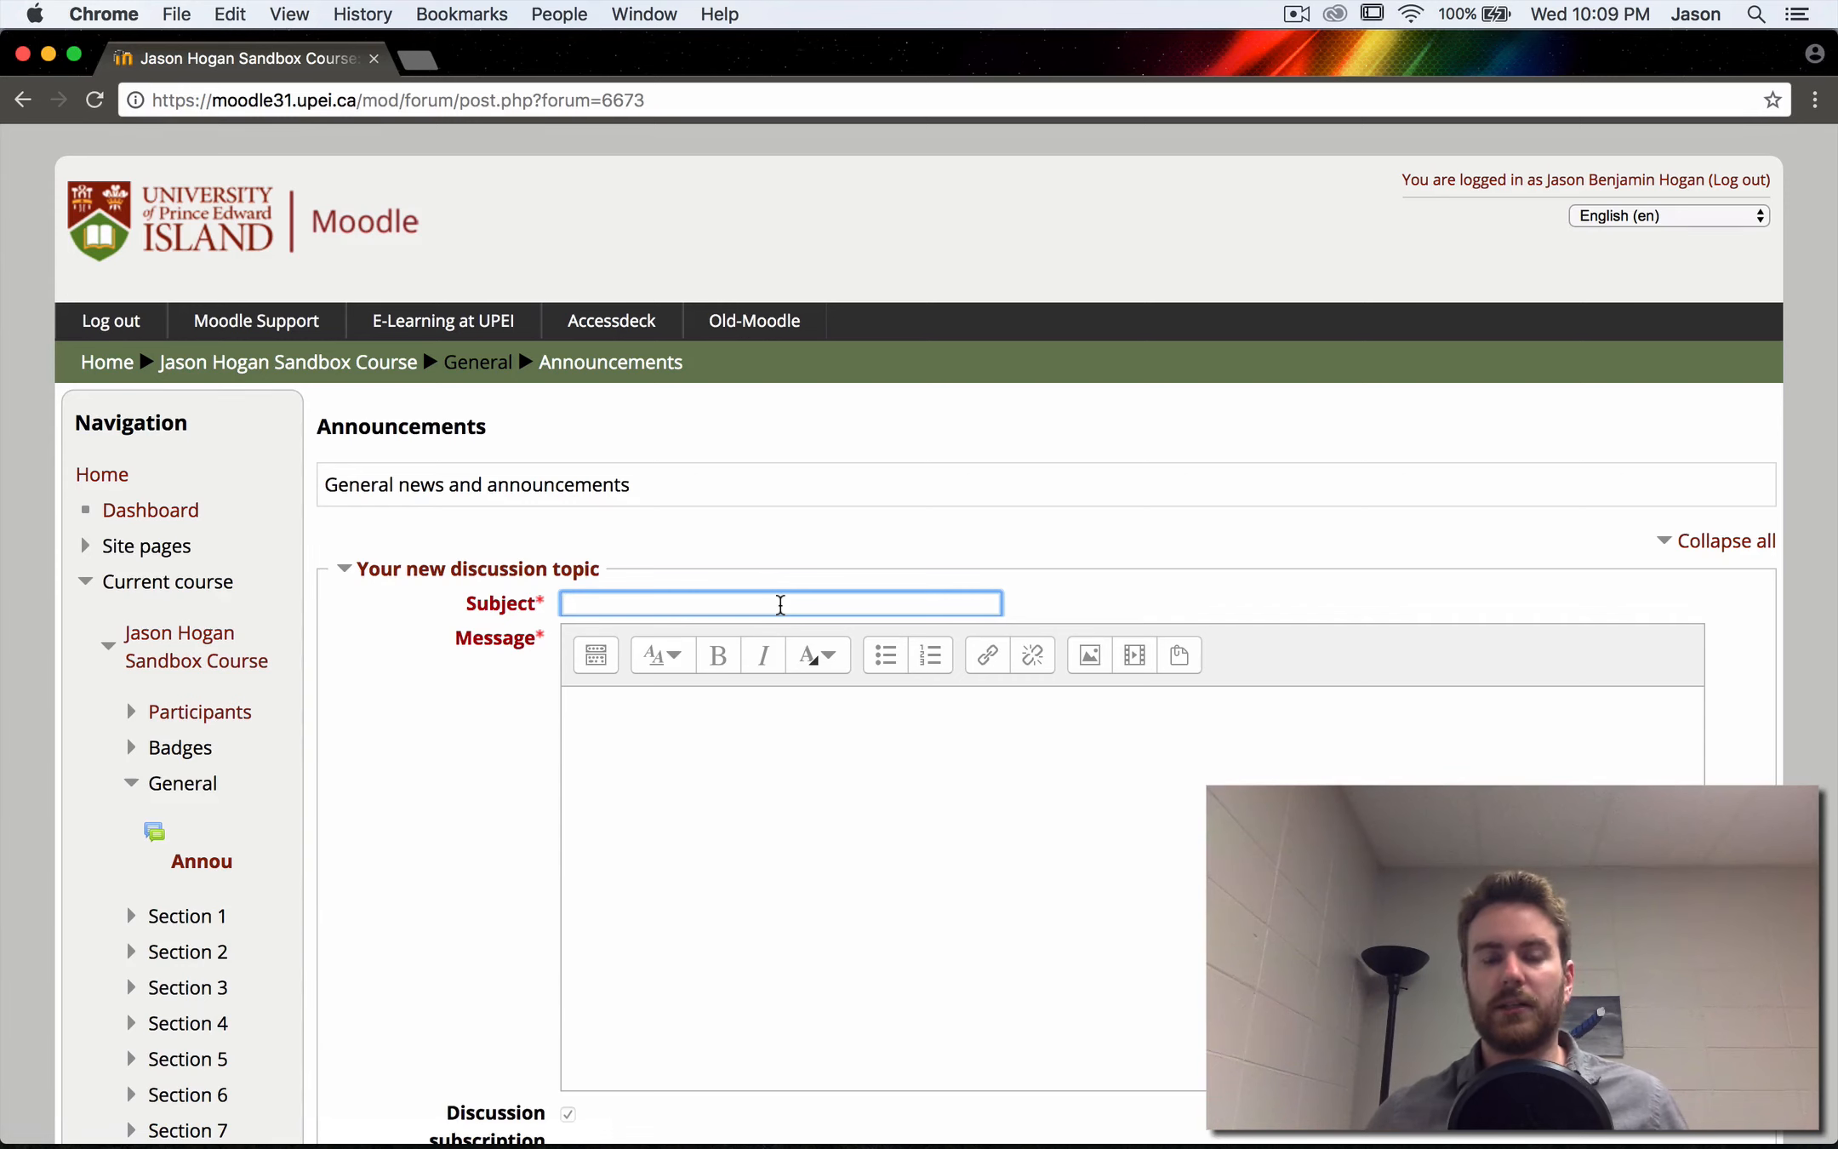
pyautogui.click(710, 767)
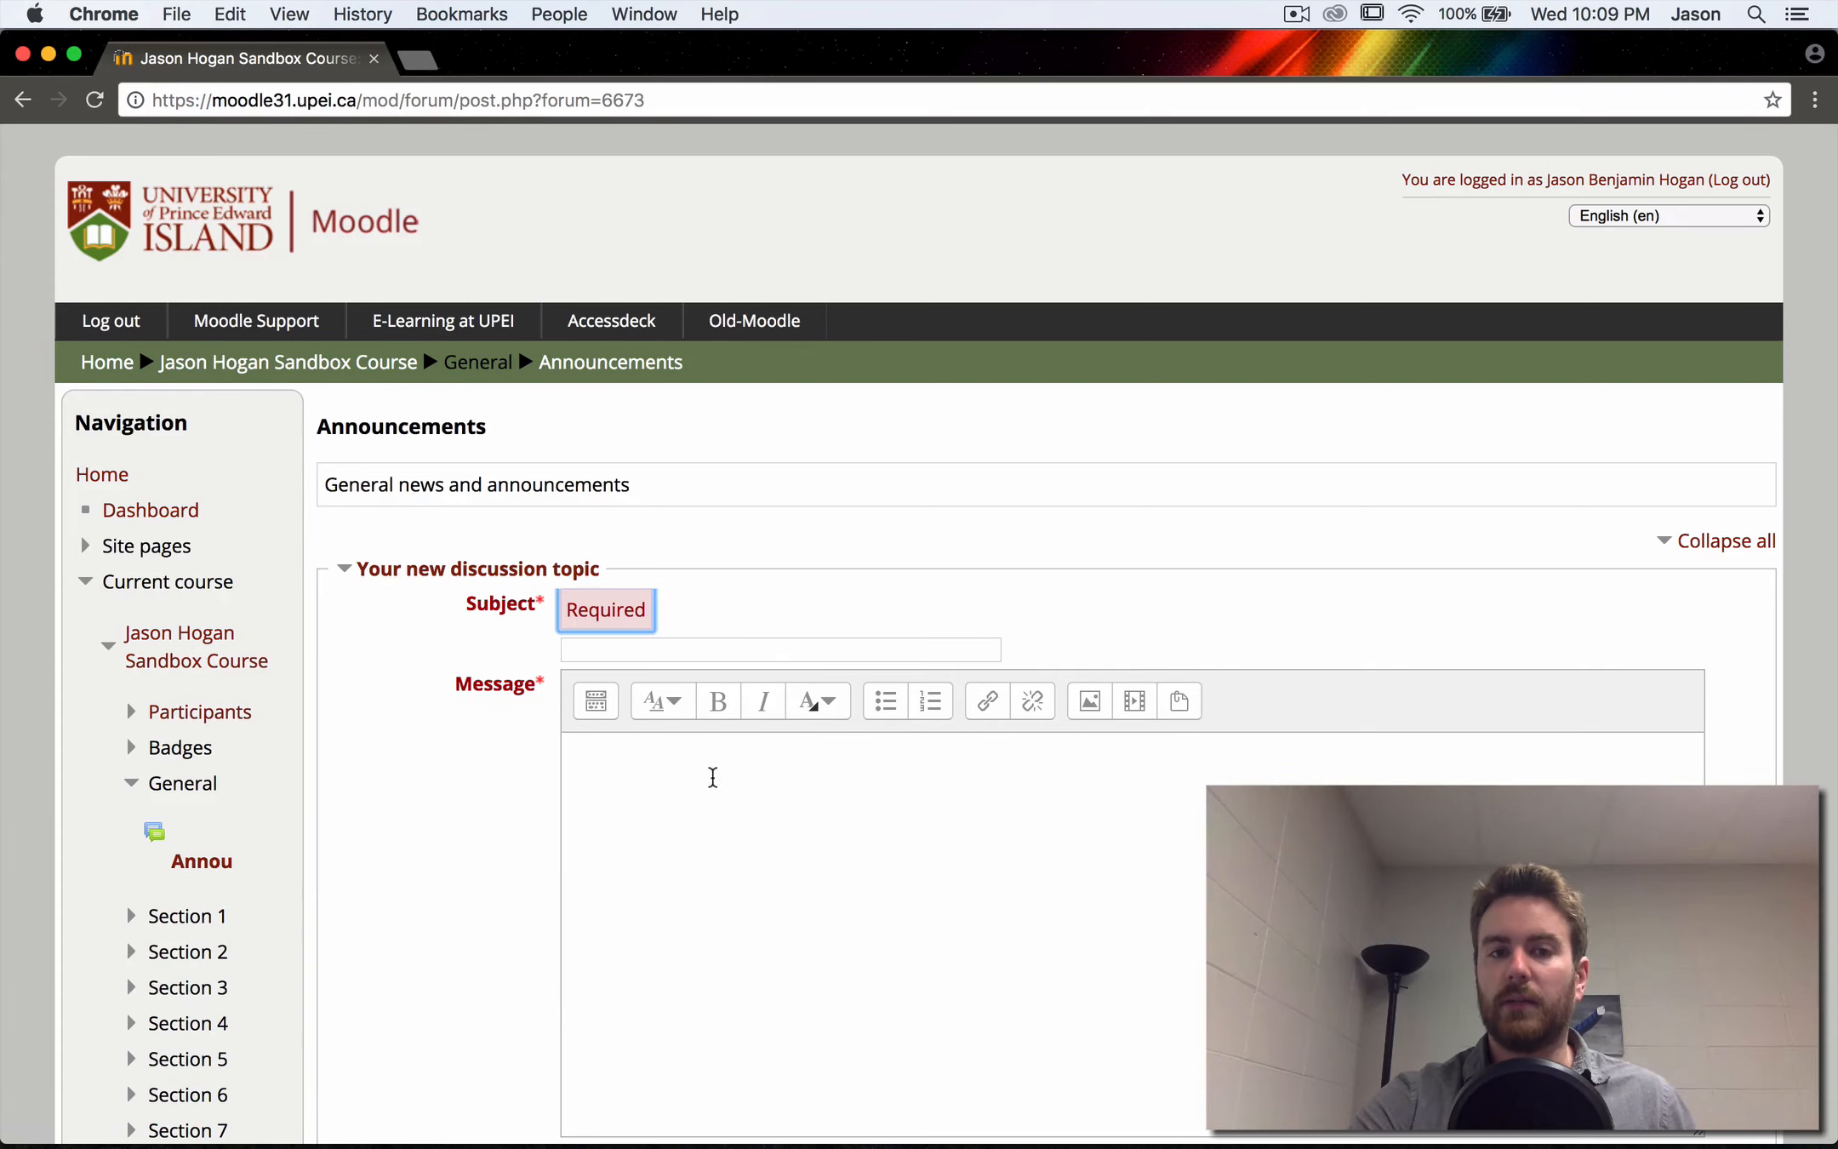
pyautogui.scroll(-2, 713, 779)
pyautogui.scroll(-1, 713, 779)
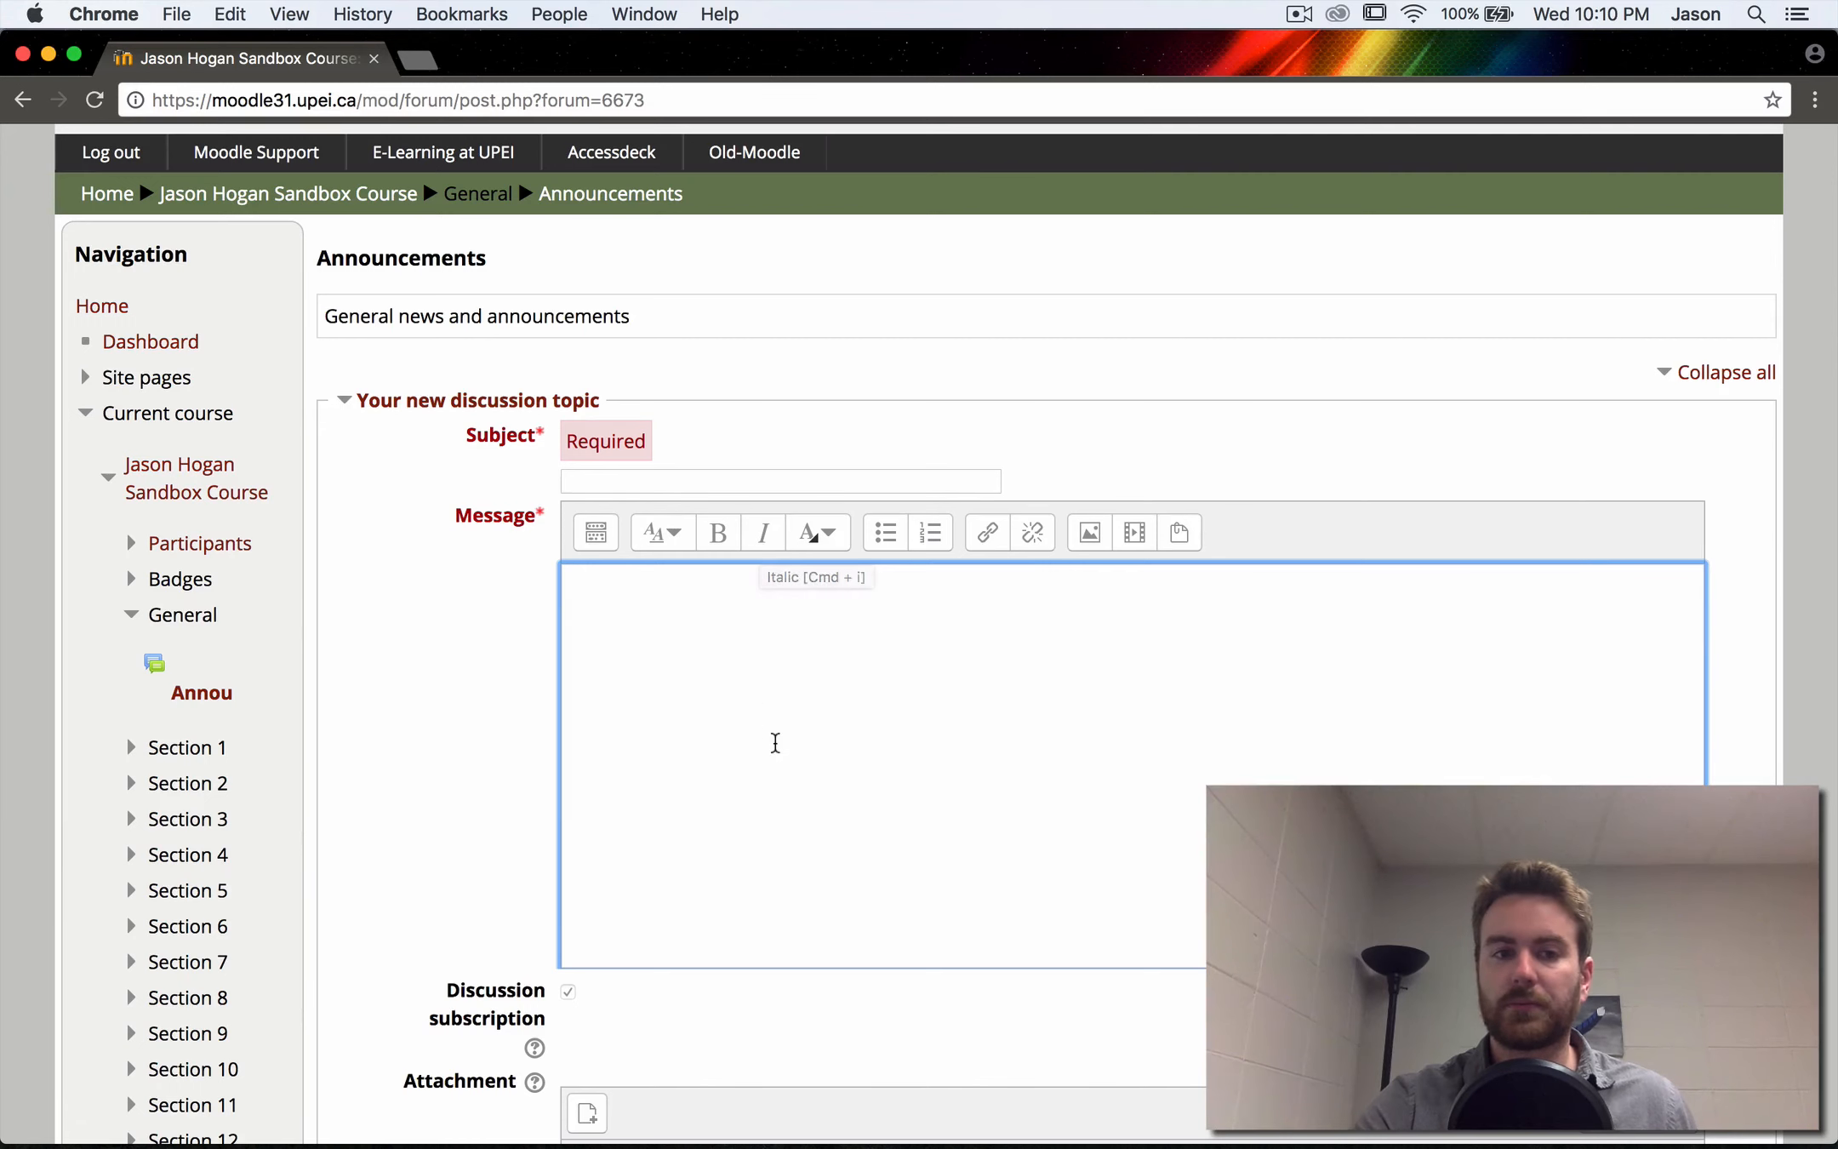
pyautogui.scroll(-5, 773, 743)
pyautogui.scroll(-1, 775, 742)
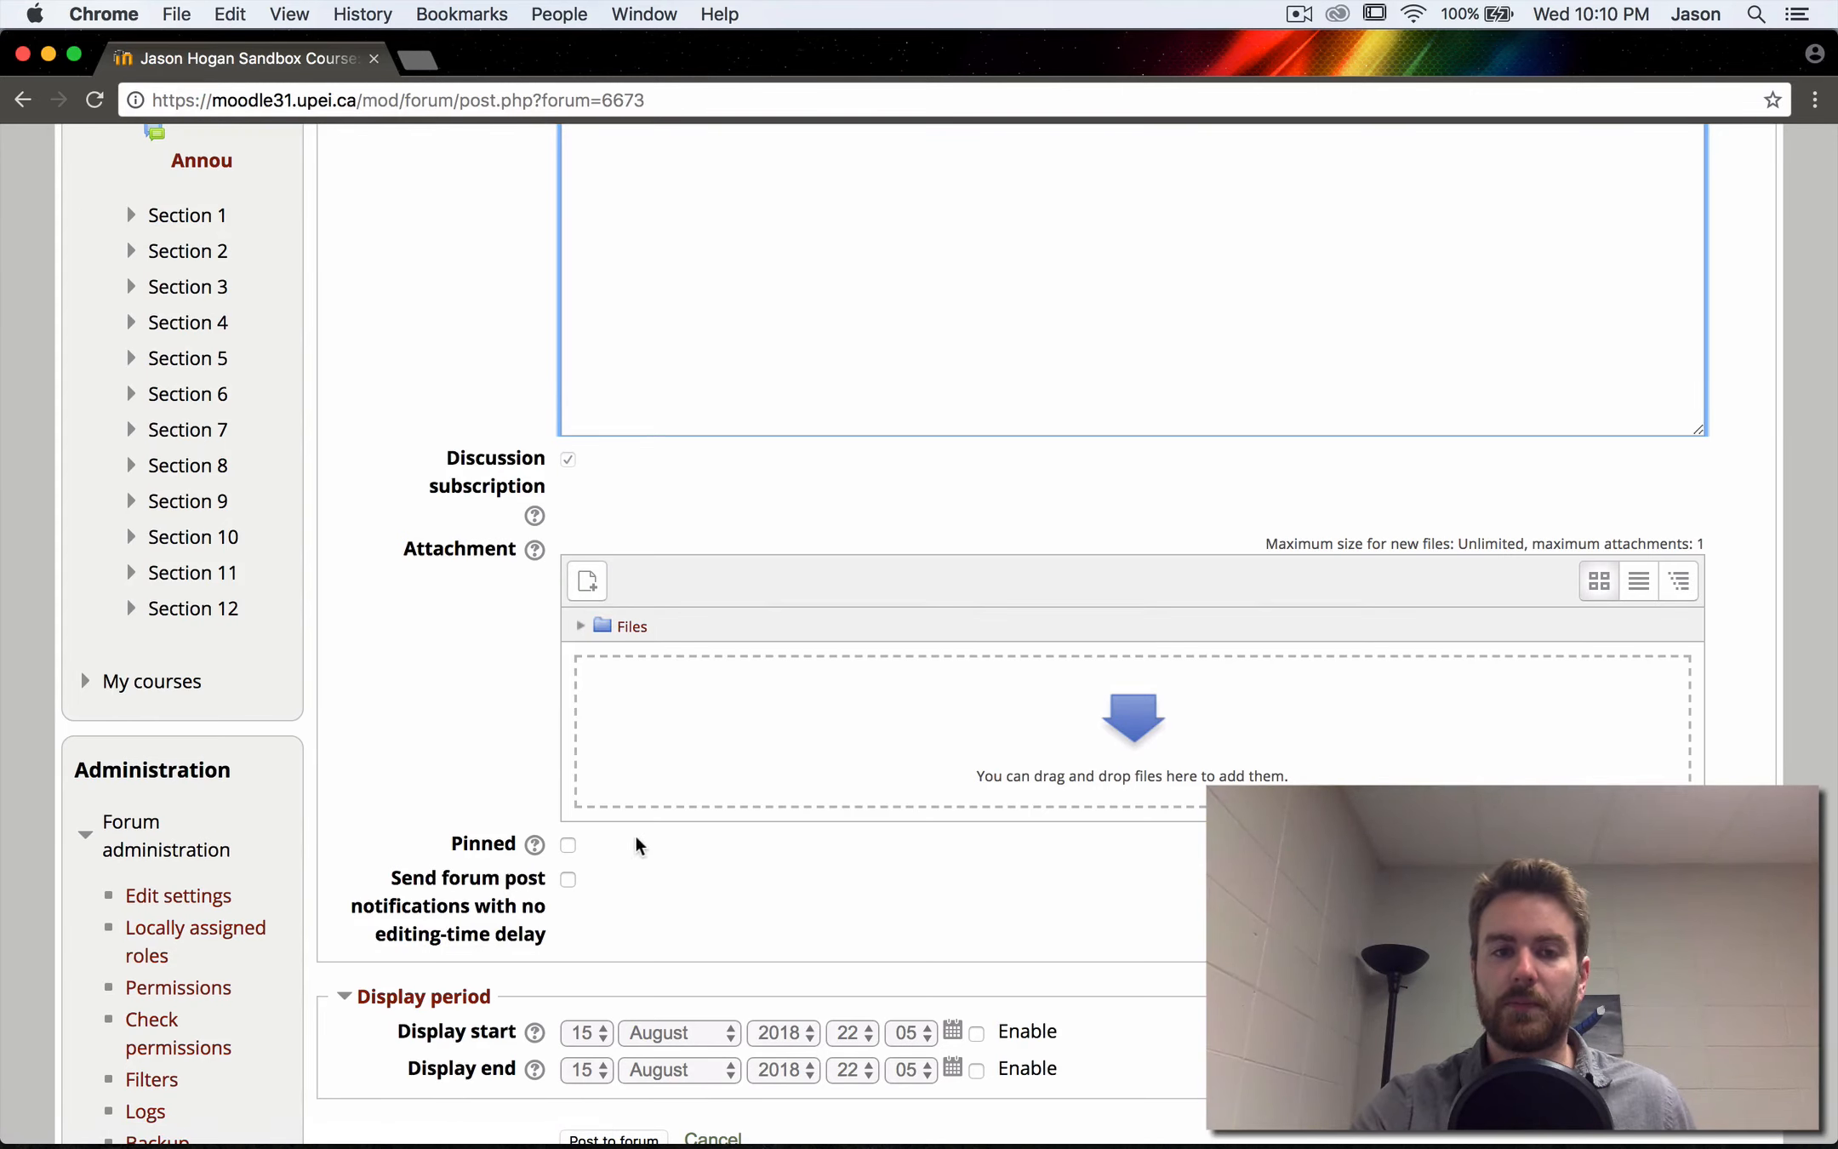
pyautogui.scroll(-3, 623, 861)
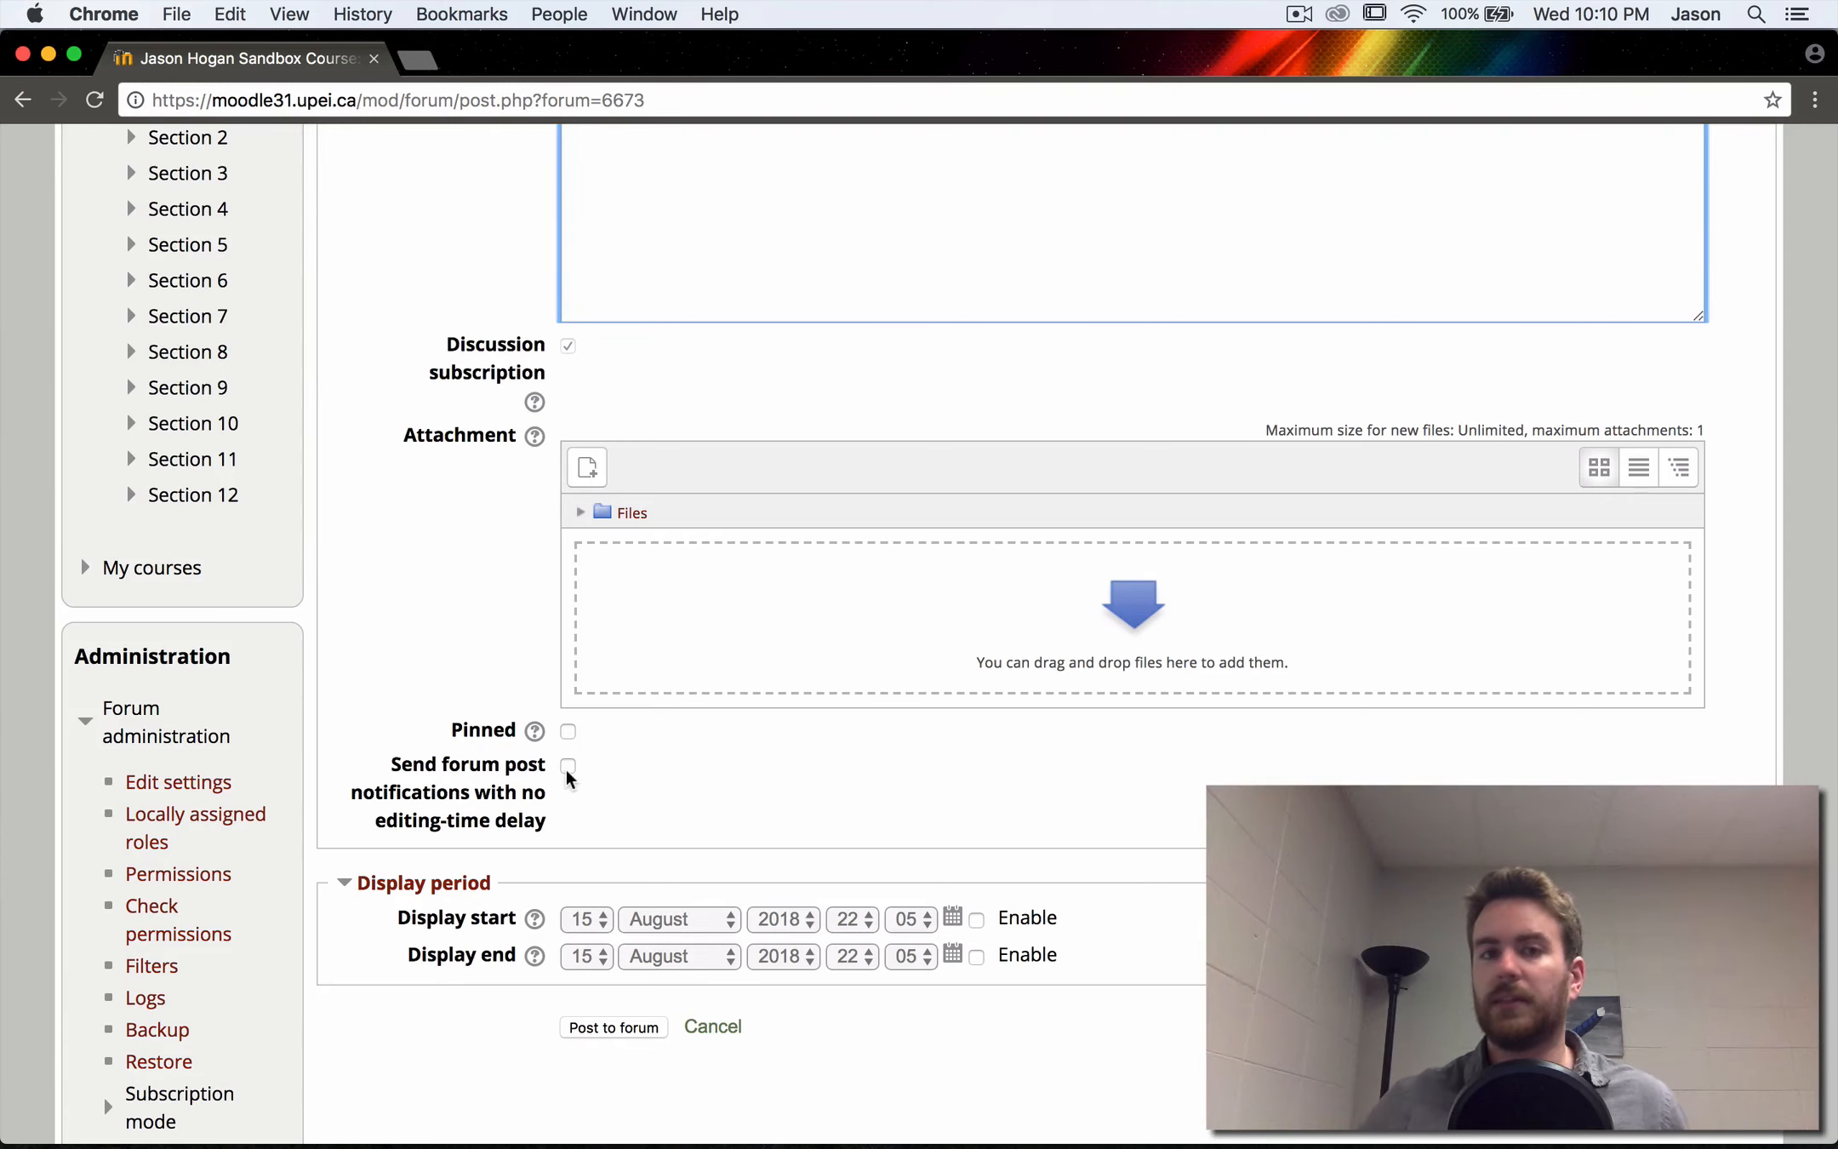
# - Try to enable forum post notifications with no editing-time delay, and try to post the empty topic to the forum
pyautogui.click(566, 770)
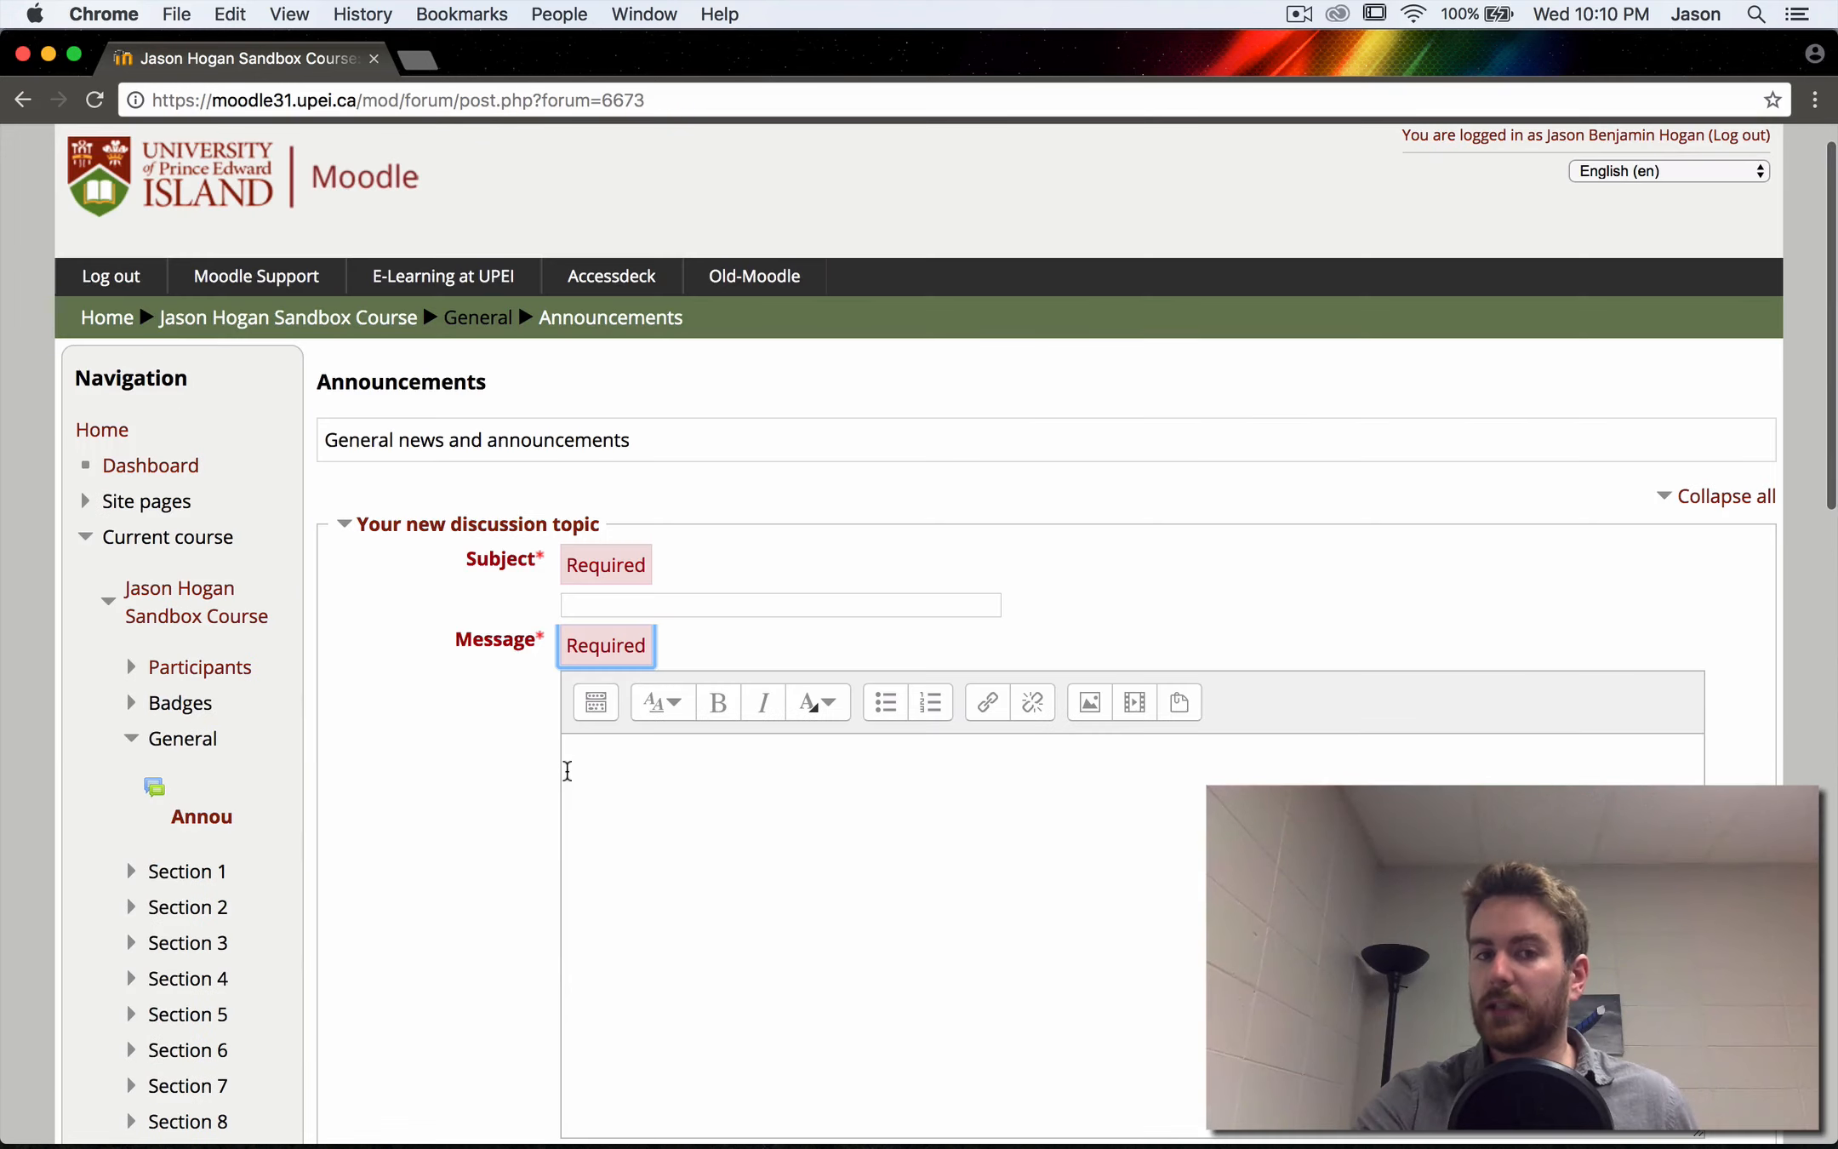
pyautogui.scroll(-5, 567, 772)
pyautogui.scroll(-8, 566, 770)
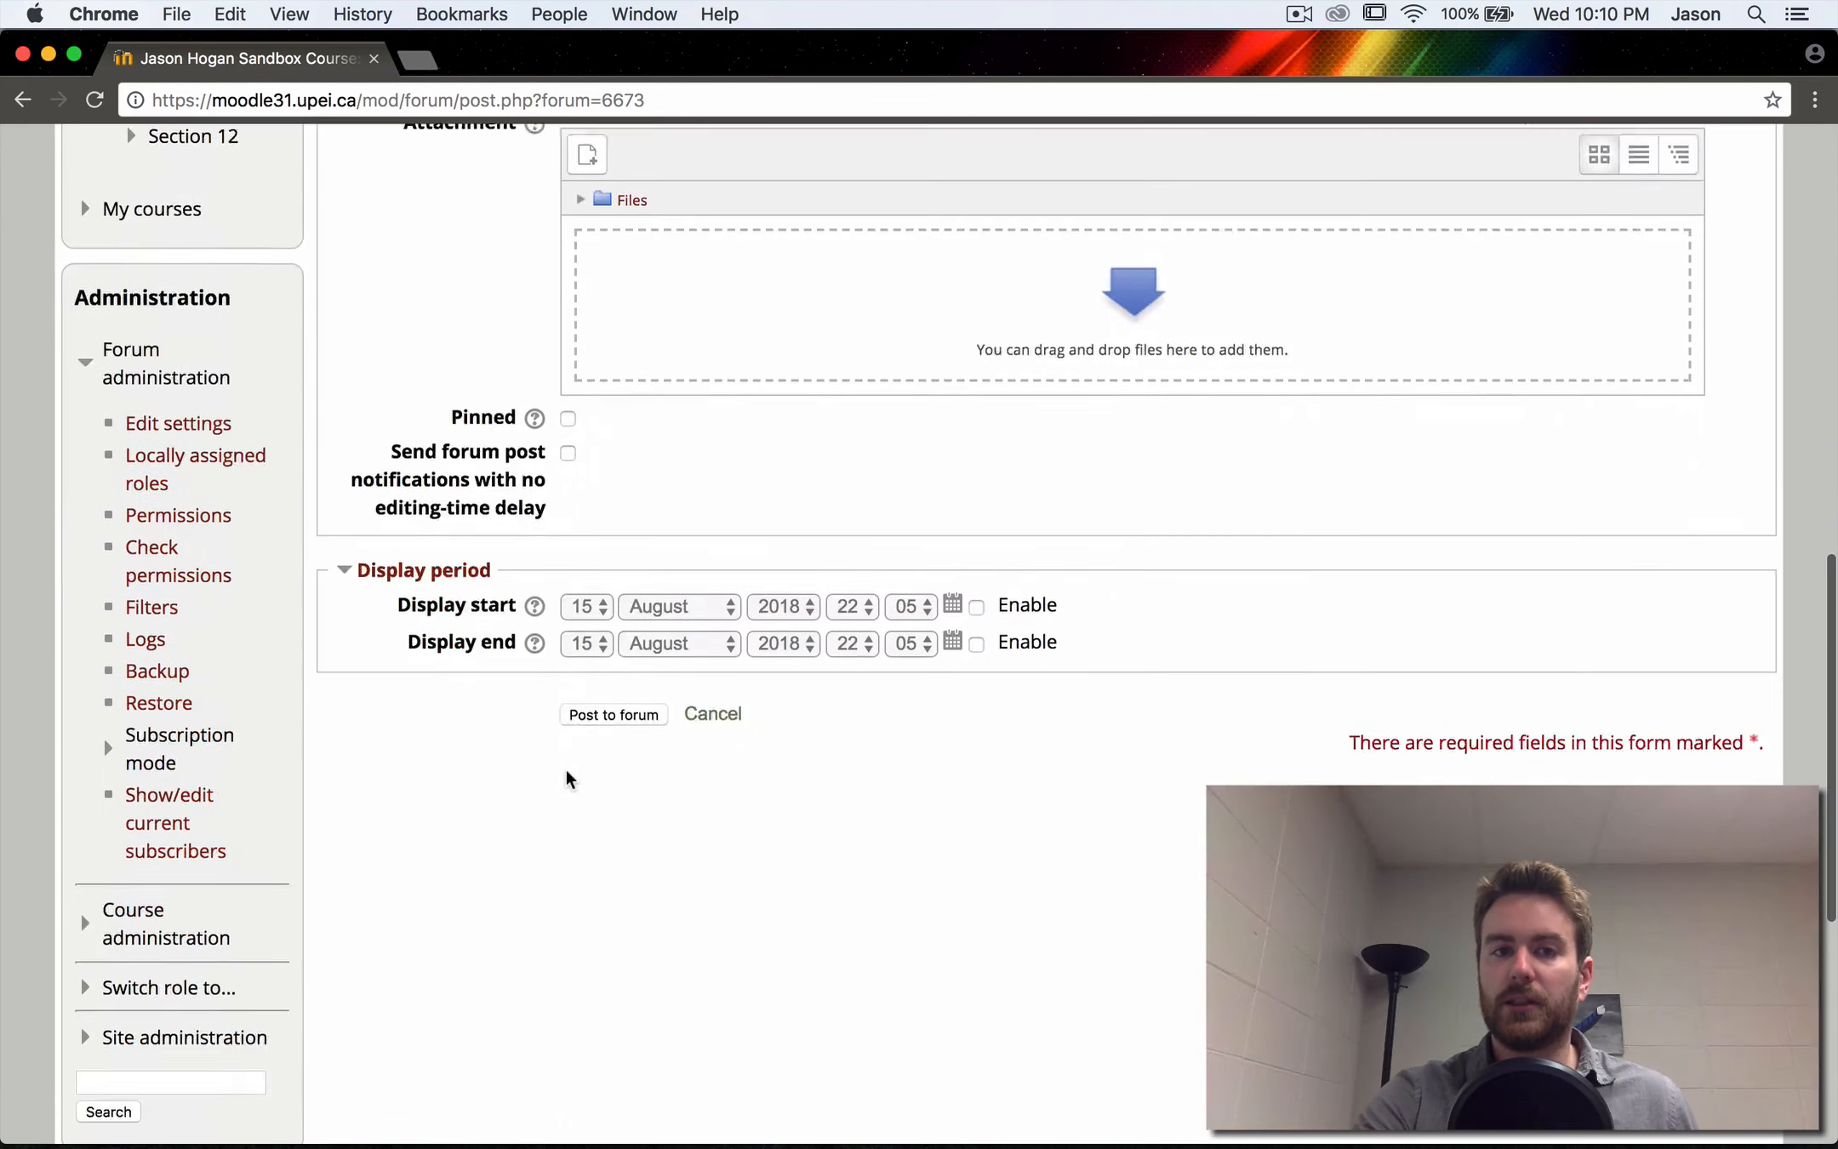
pyautogui.scroll(2, 567, 732)
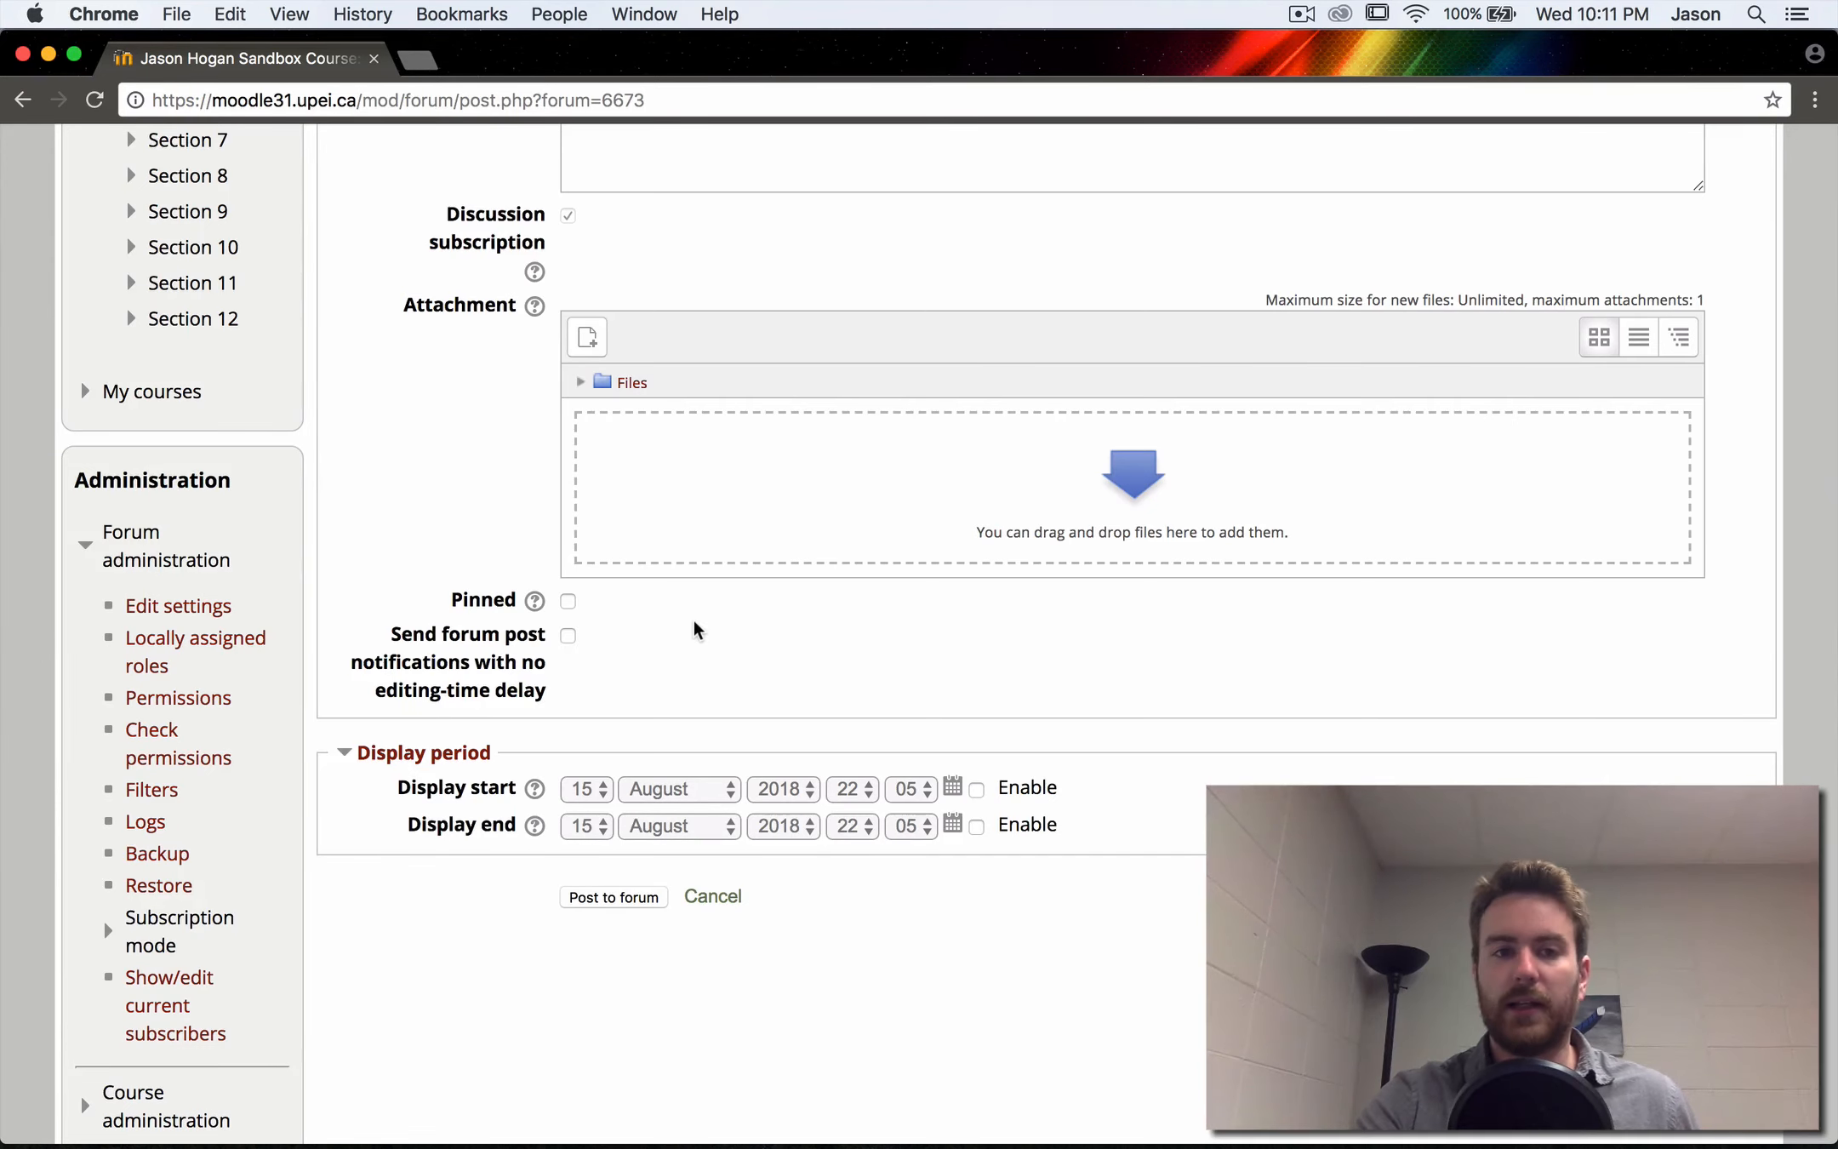
pyautogui.scroll(-1, 693, 621)
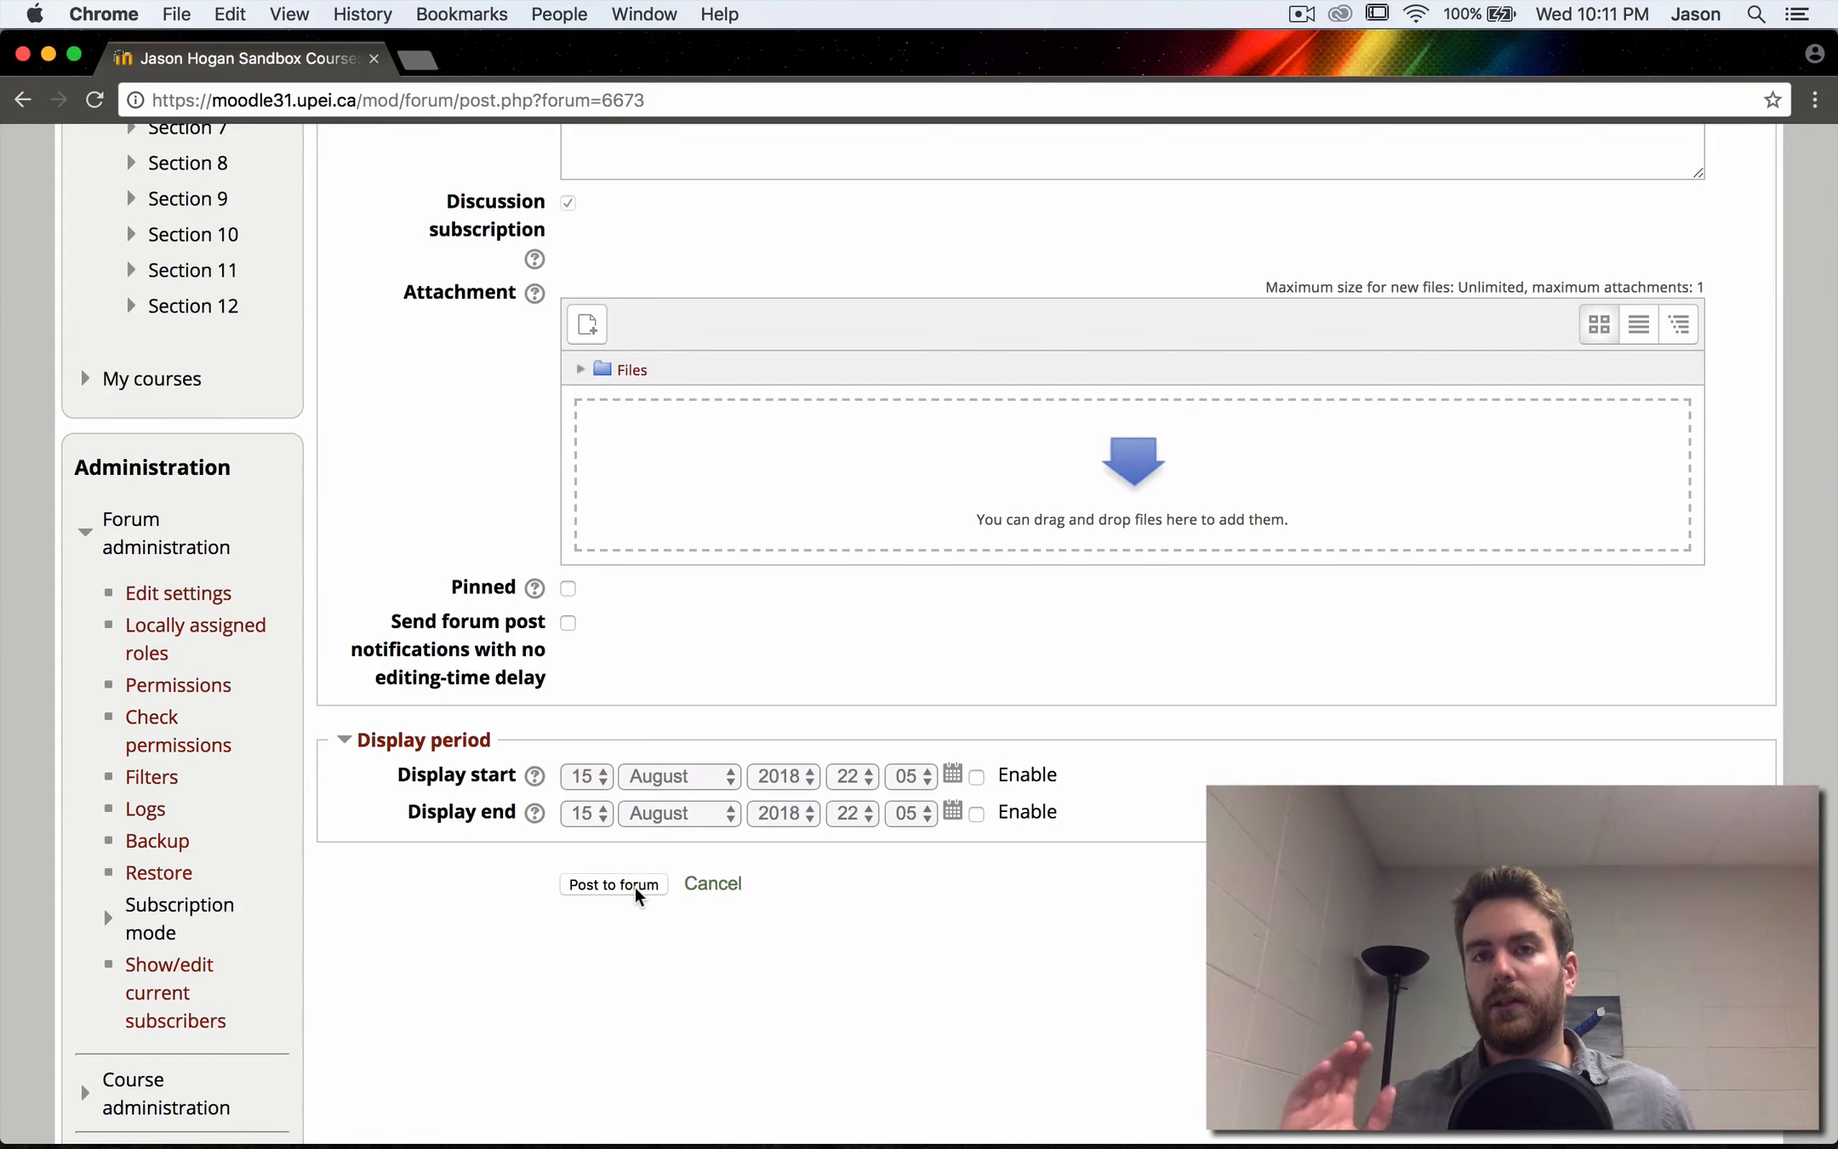
pyautogui.click(635, 886)
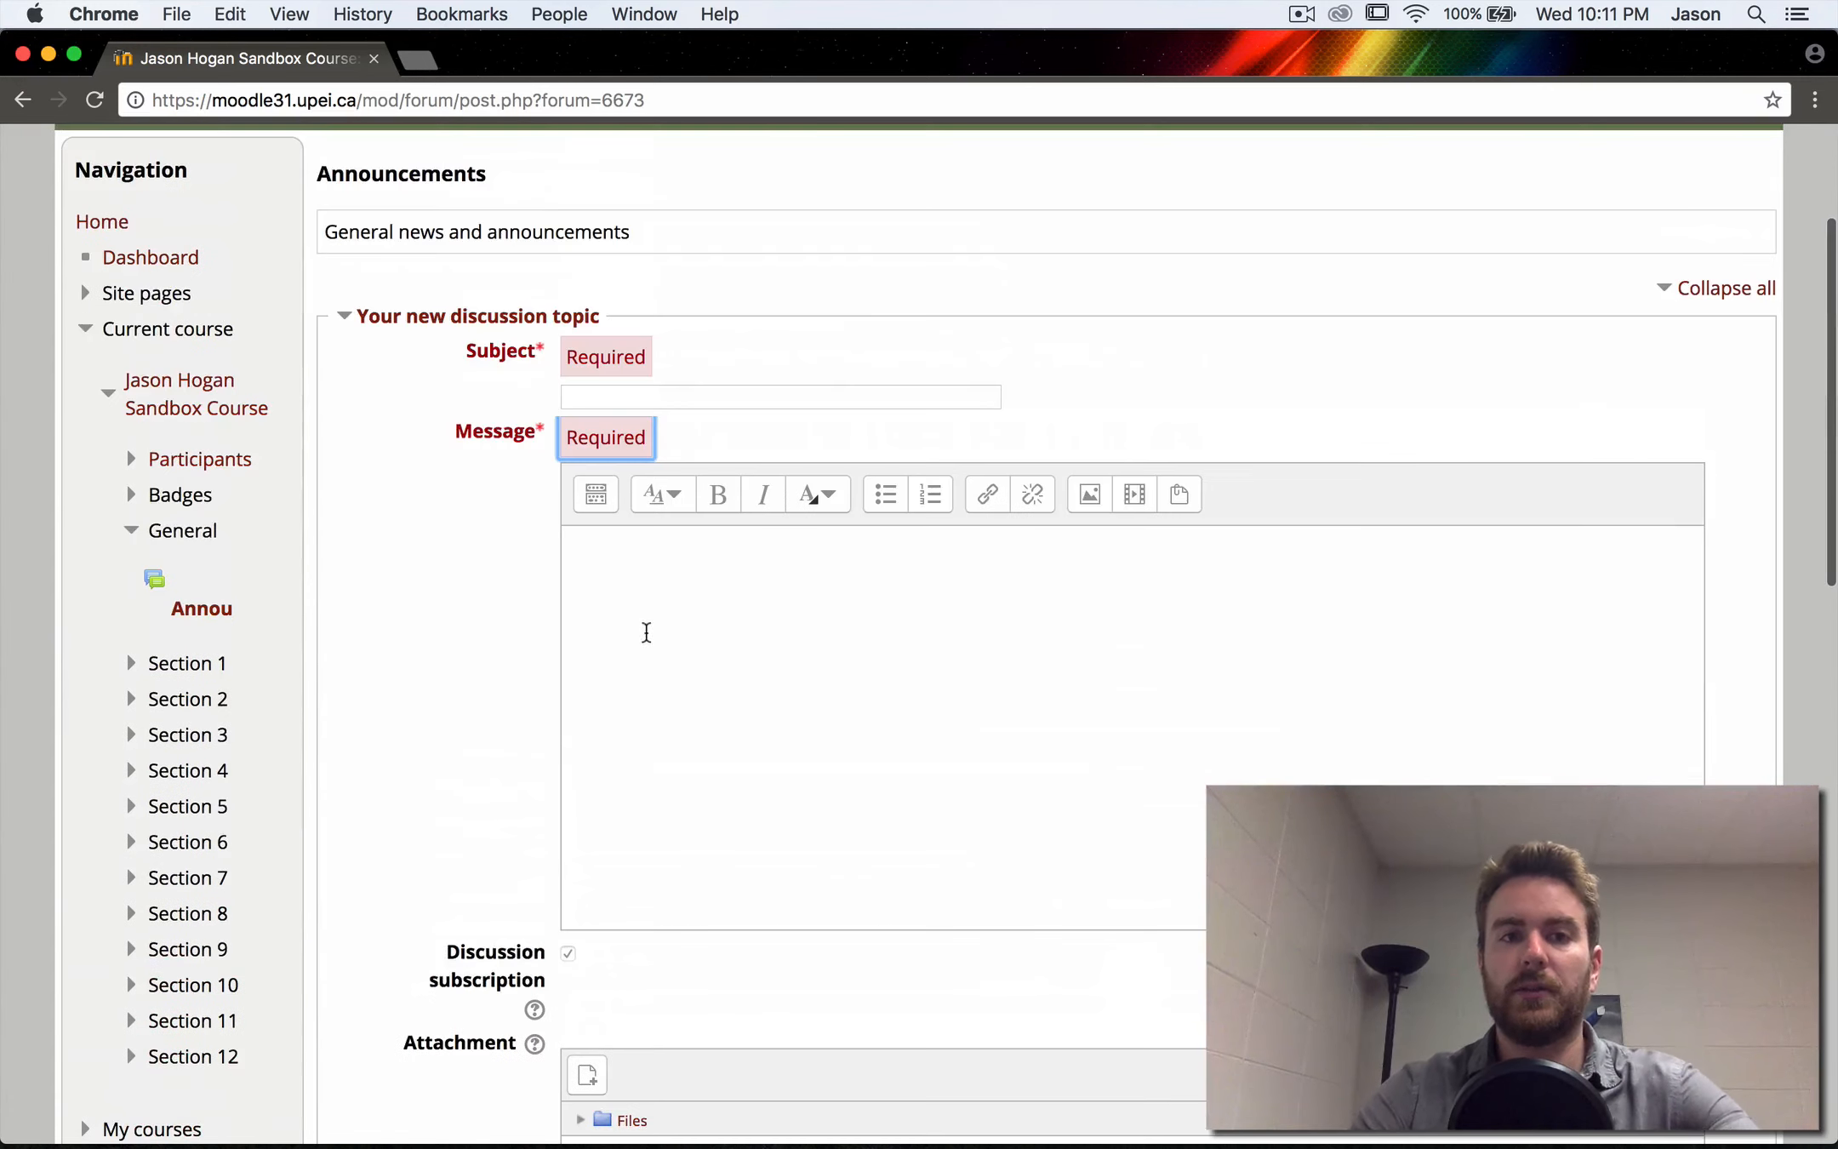
# - Give the new announcement the subject "Test" and the message "test", and post it to the forum
pyautogui.click(622, 399)
pyautogui.write('Test')
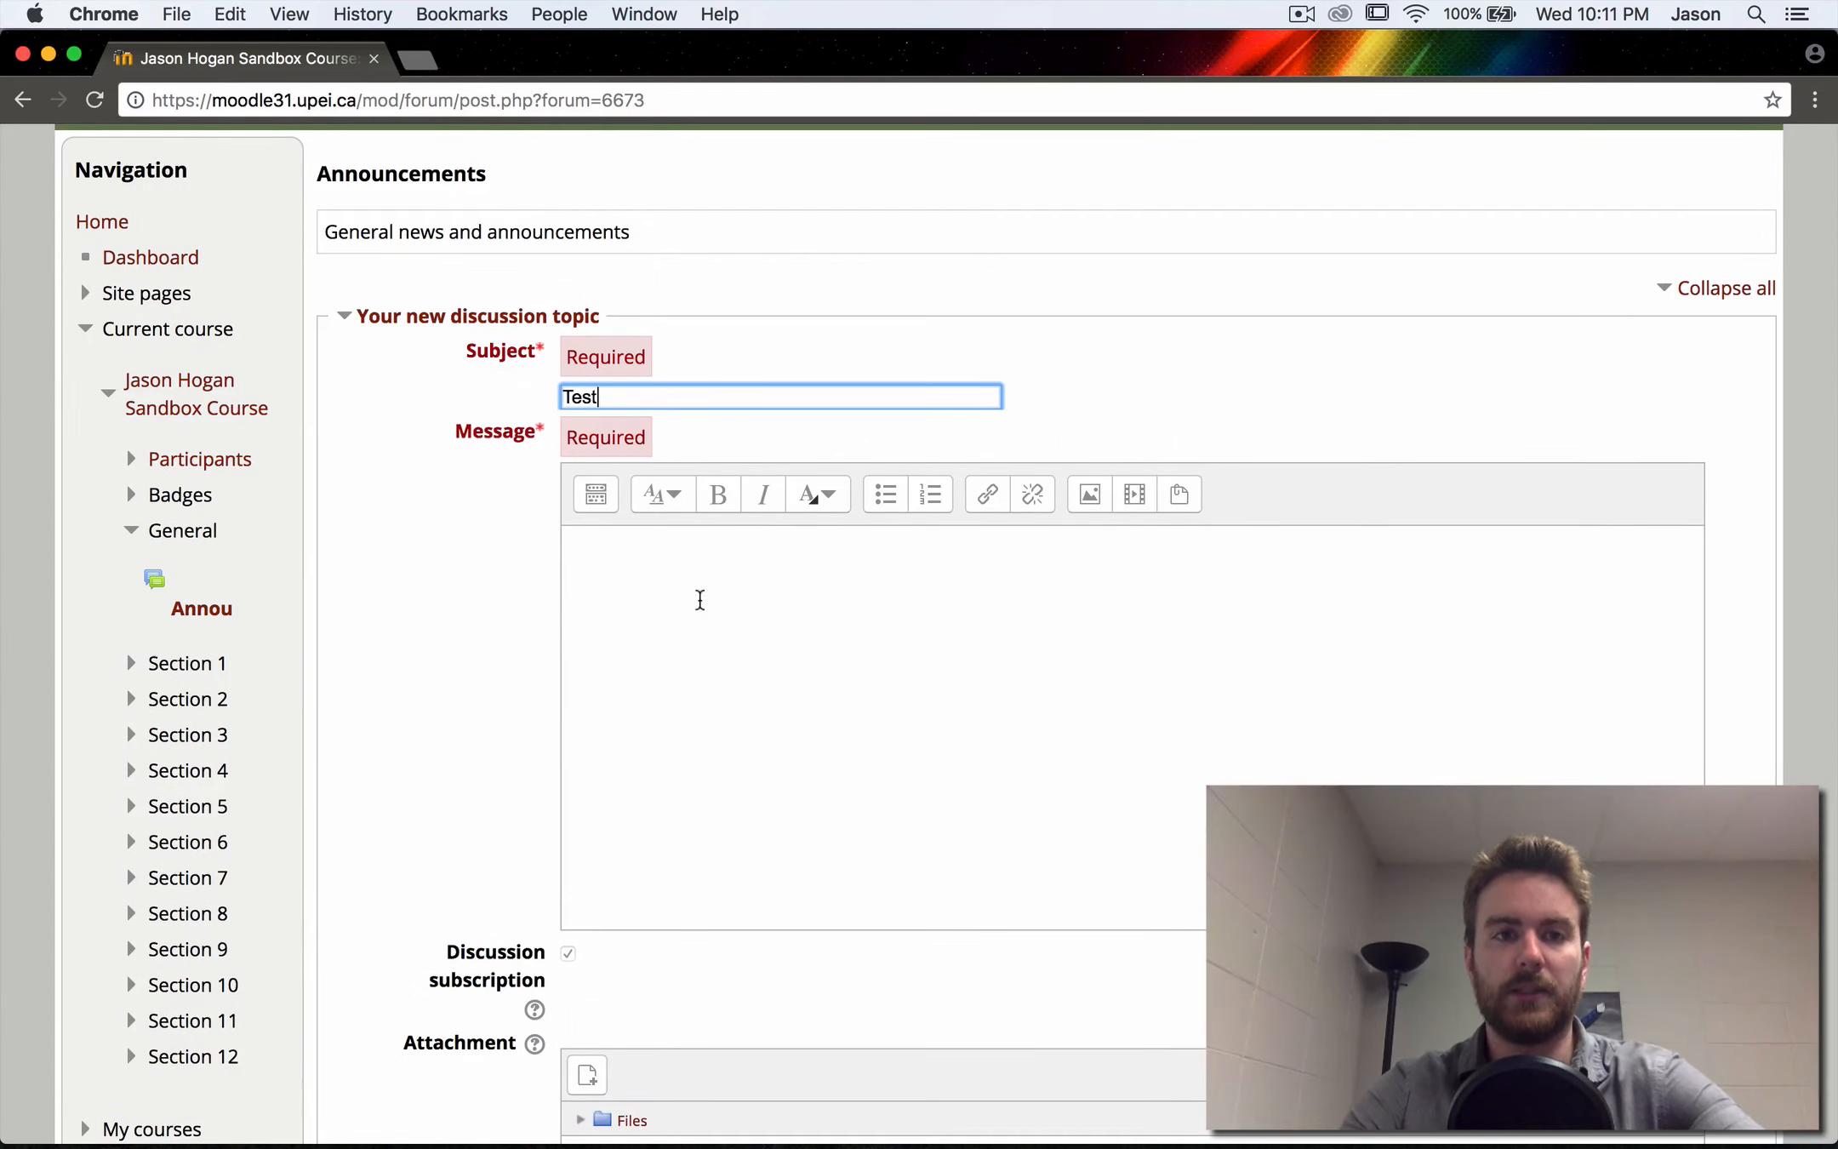
pyautogui.click(703, 606)
pyautogui.write('test')
pyautogui.scroll(-10, 630, 845)
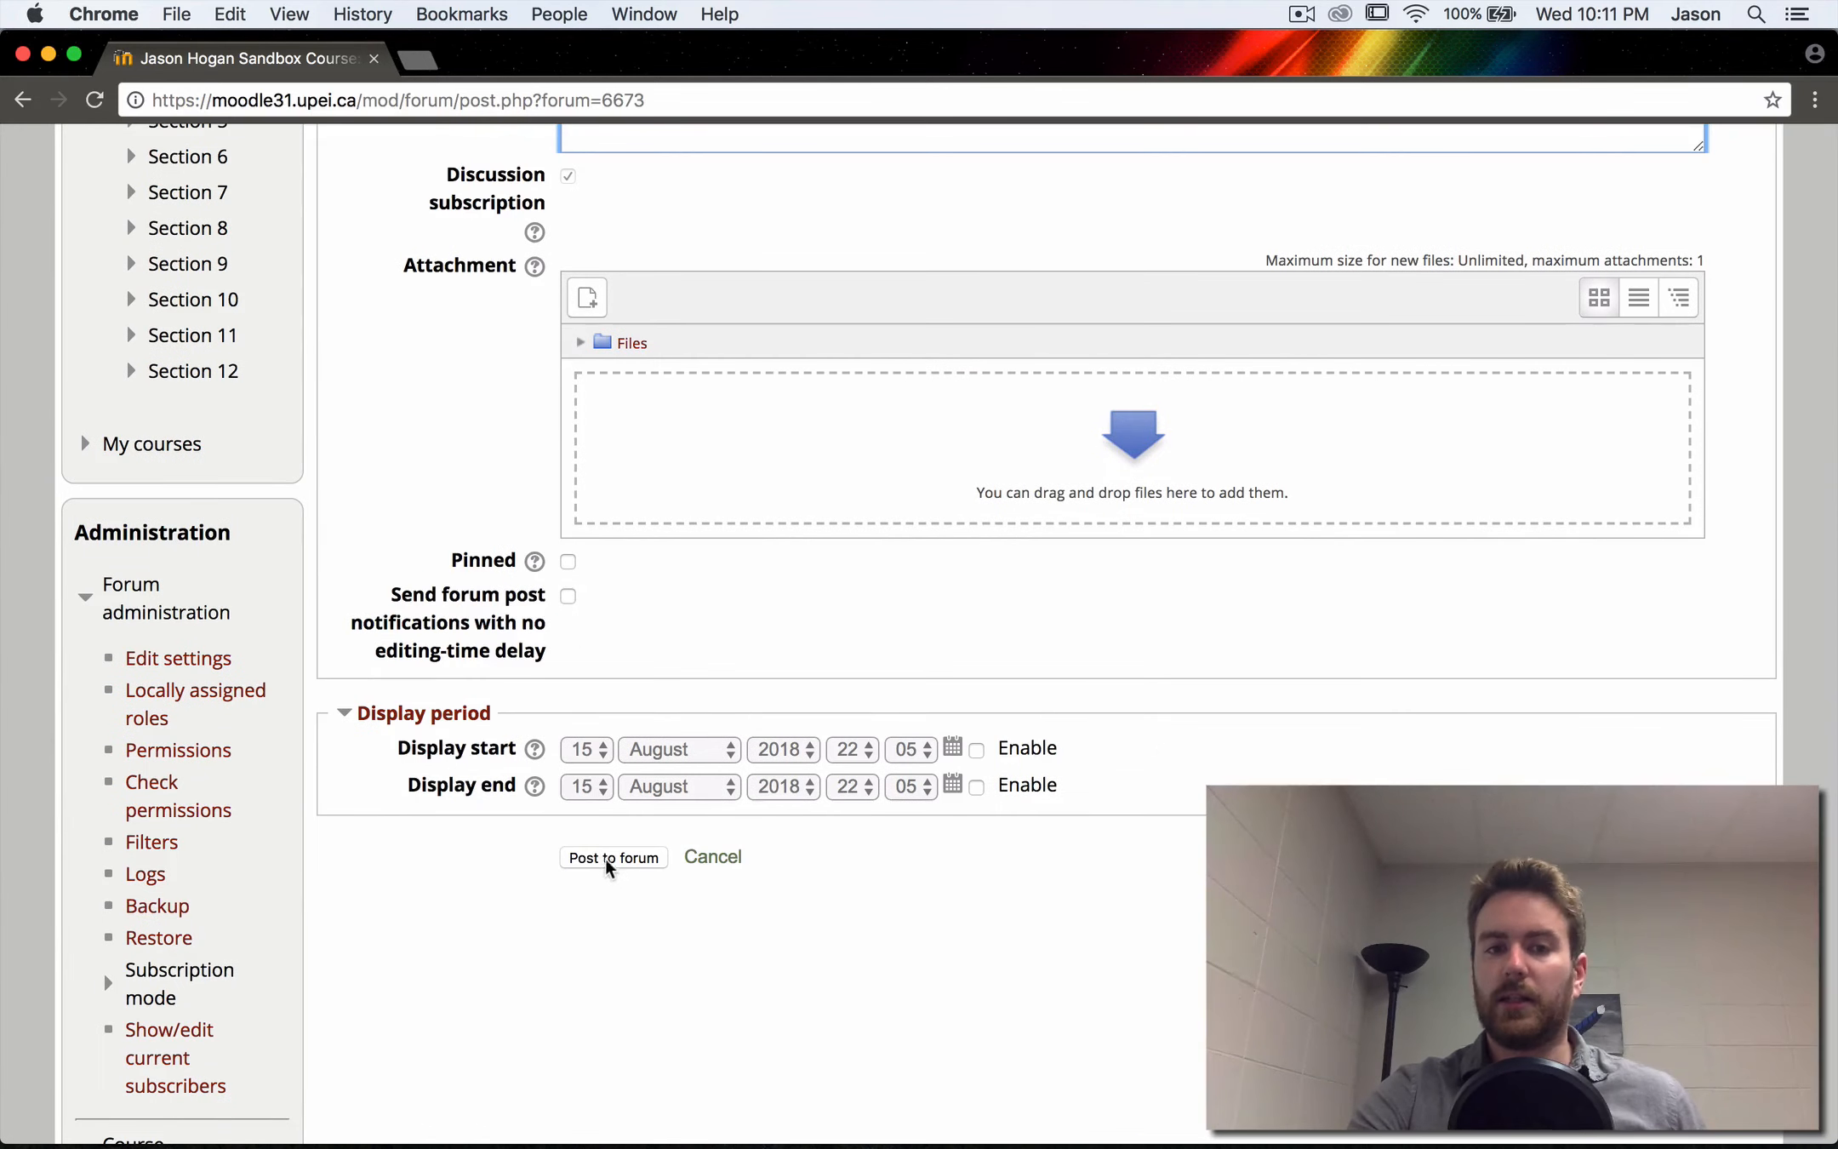
pyautogui.click(610, 864)
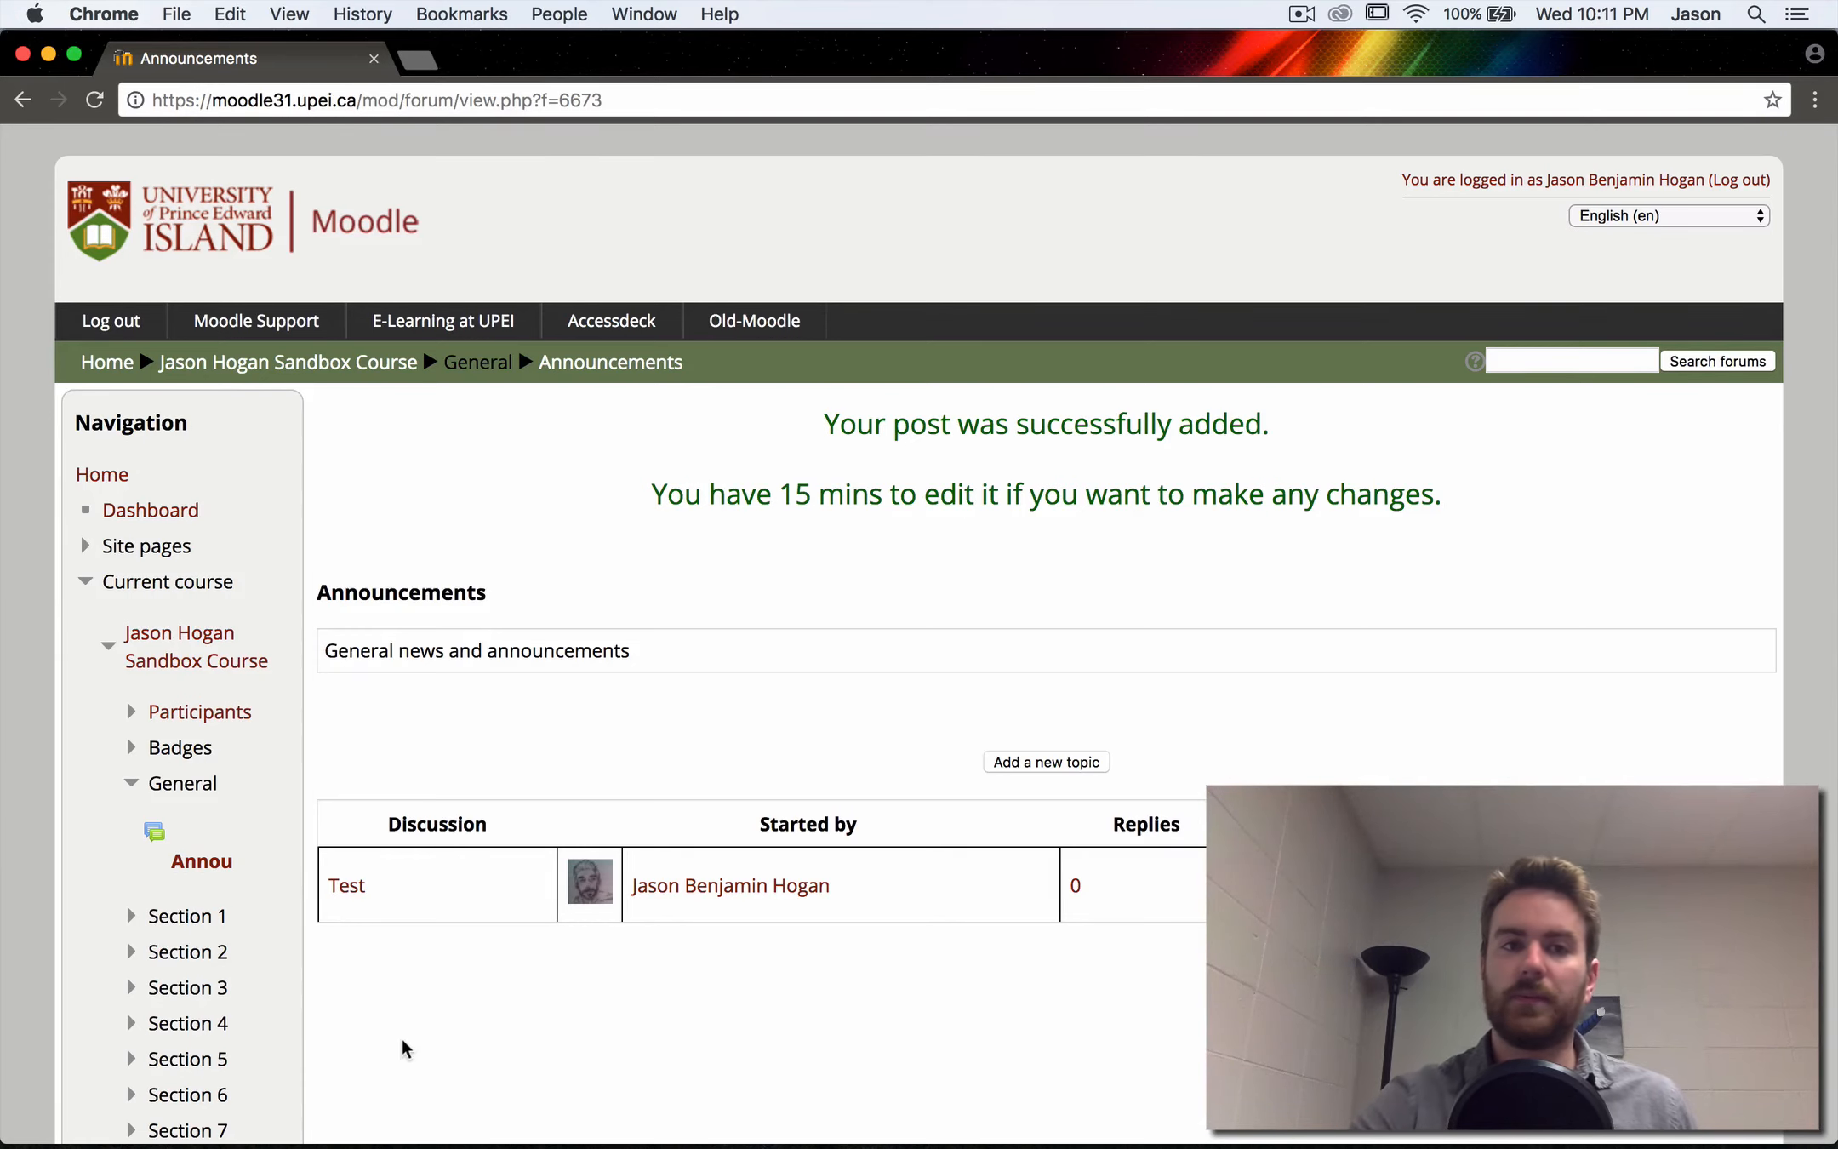
# - Return to the Sandbox Course's main page and look over its announcements and sections
pyautogui.click(378, 362)
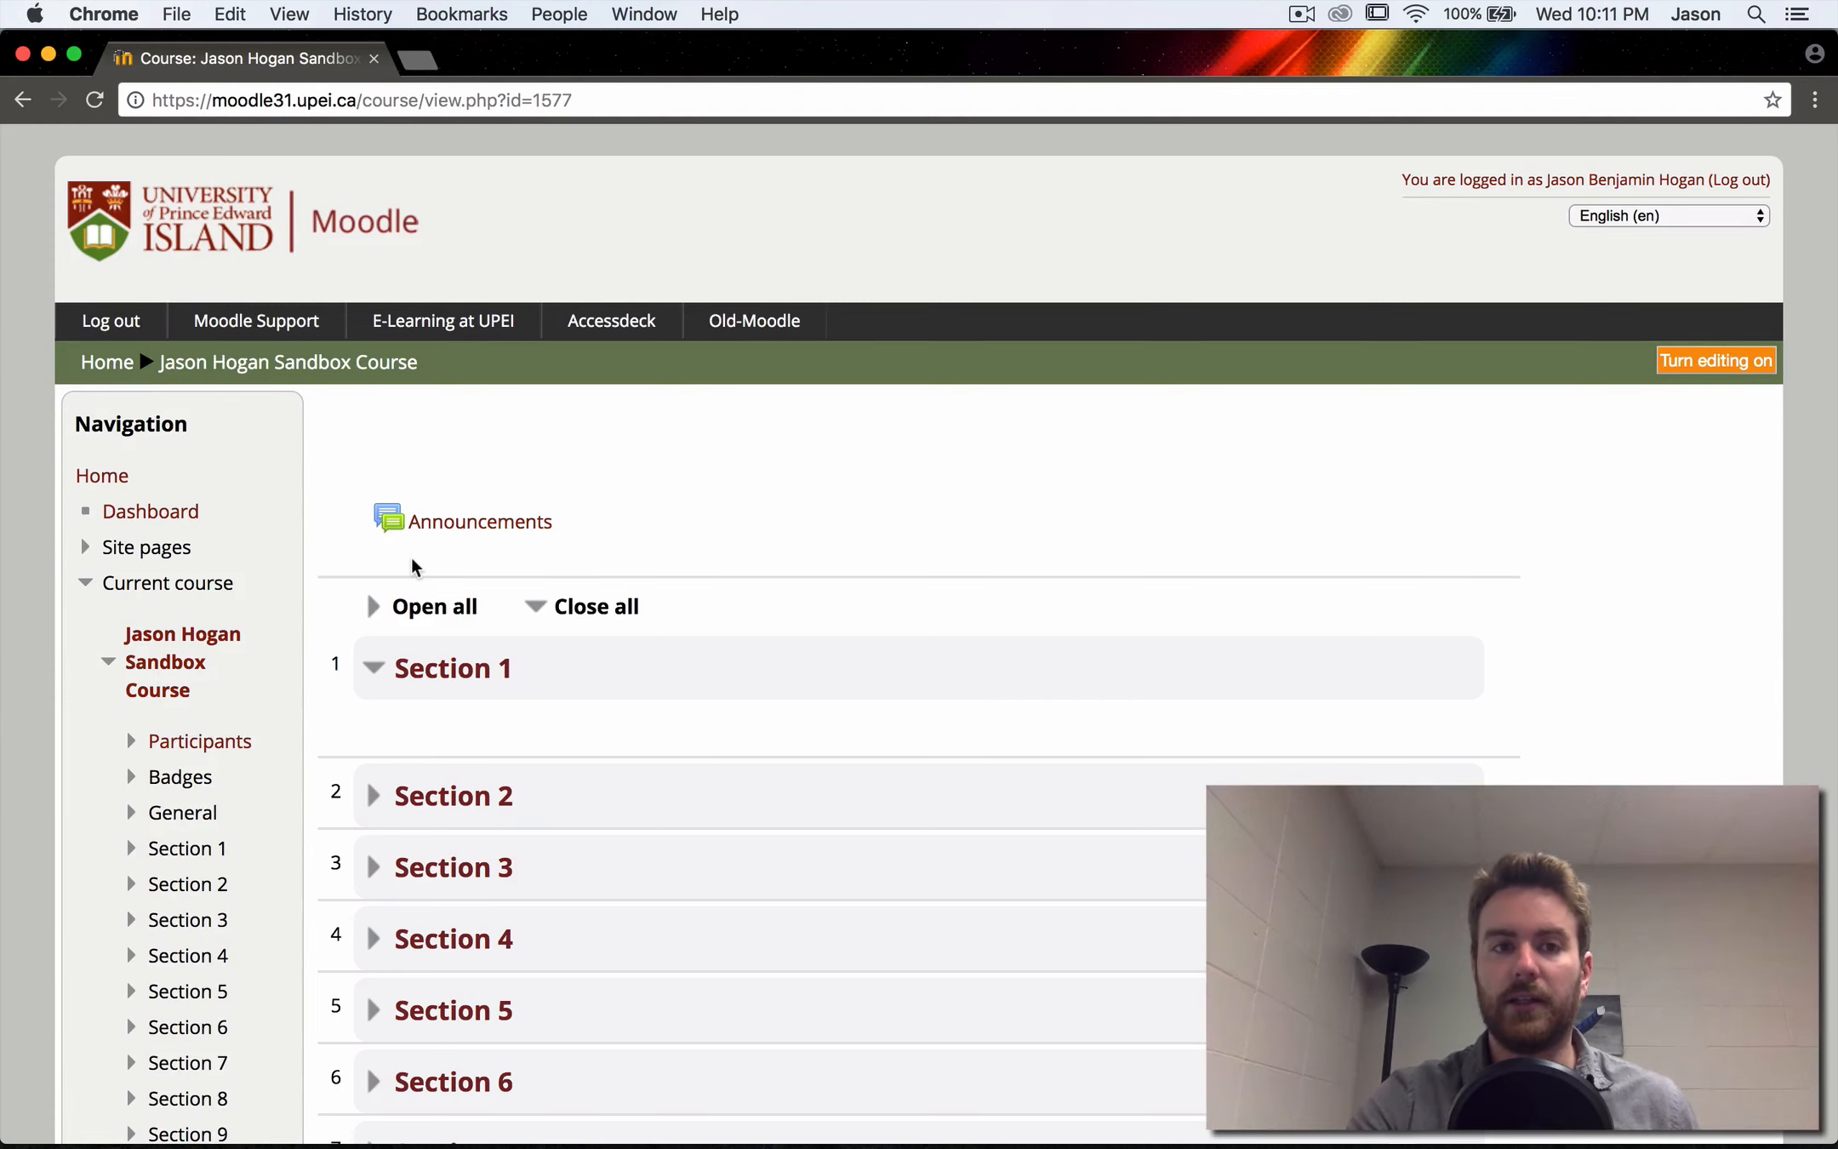
pyautogui.scroll(-3, 414, 568)
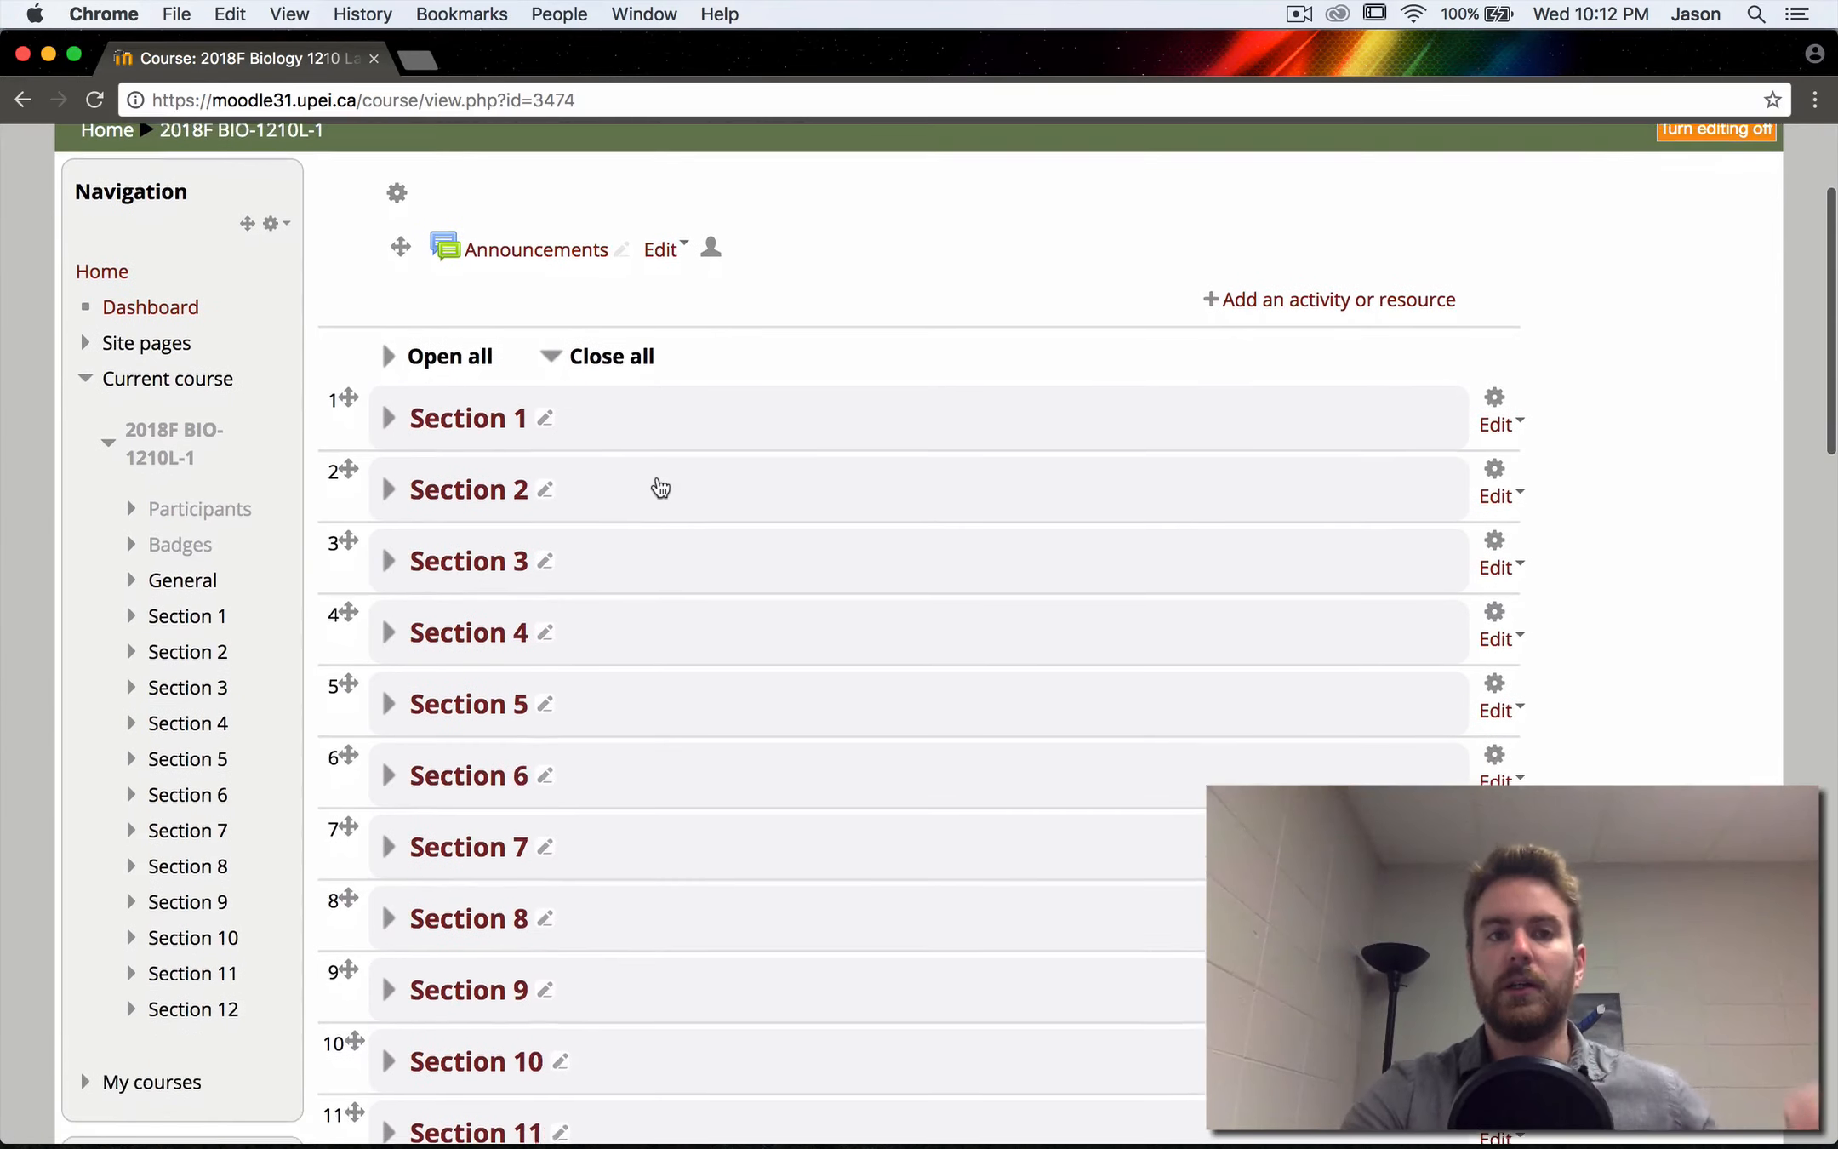
pyautogui.scroll(3, 656, 484)
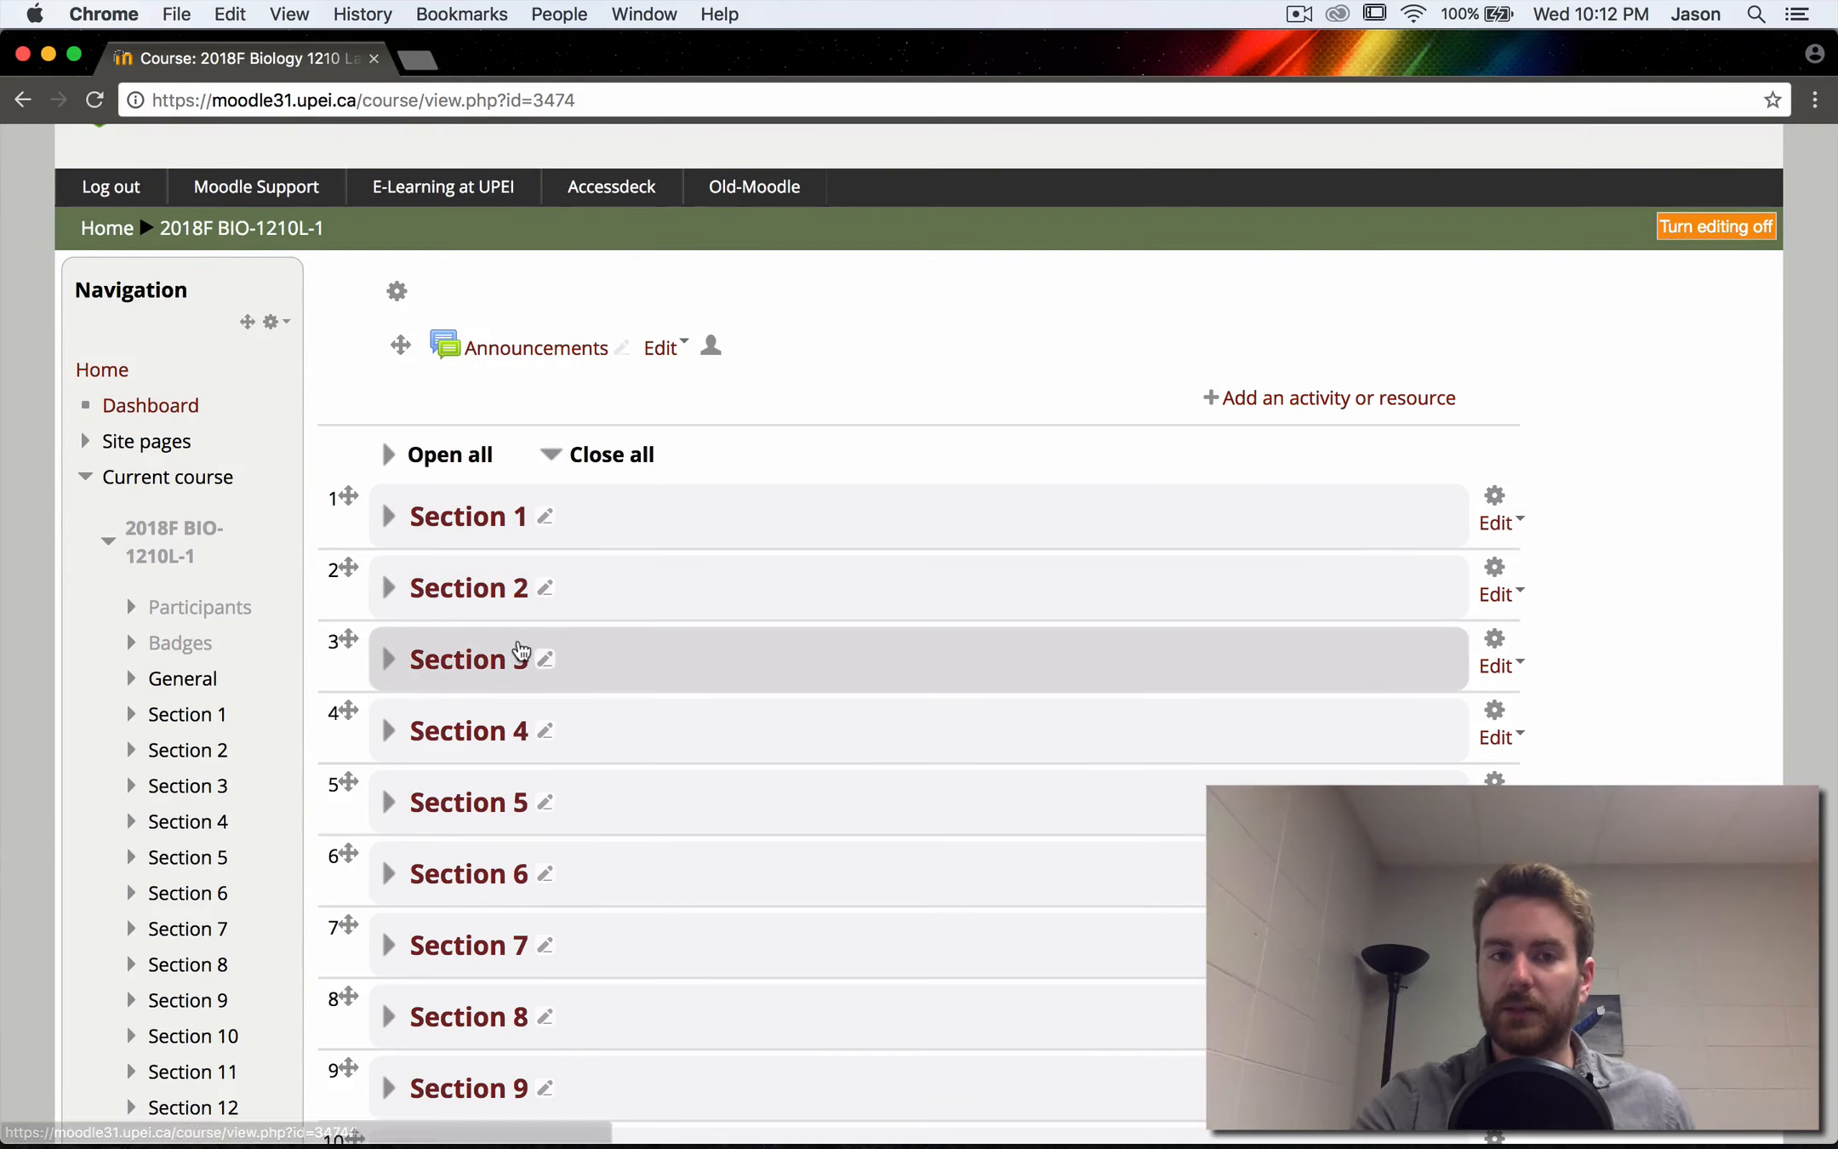
# - Open Final Grades from the 2018F BIO-1210L-1 course's myUPEI Integration block and enter 89 as the listed student's final grade
pyautogui.scroll(-5, 523, 654)
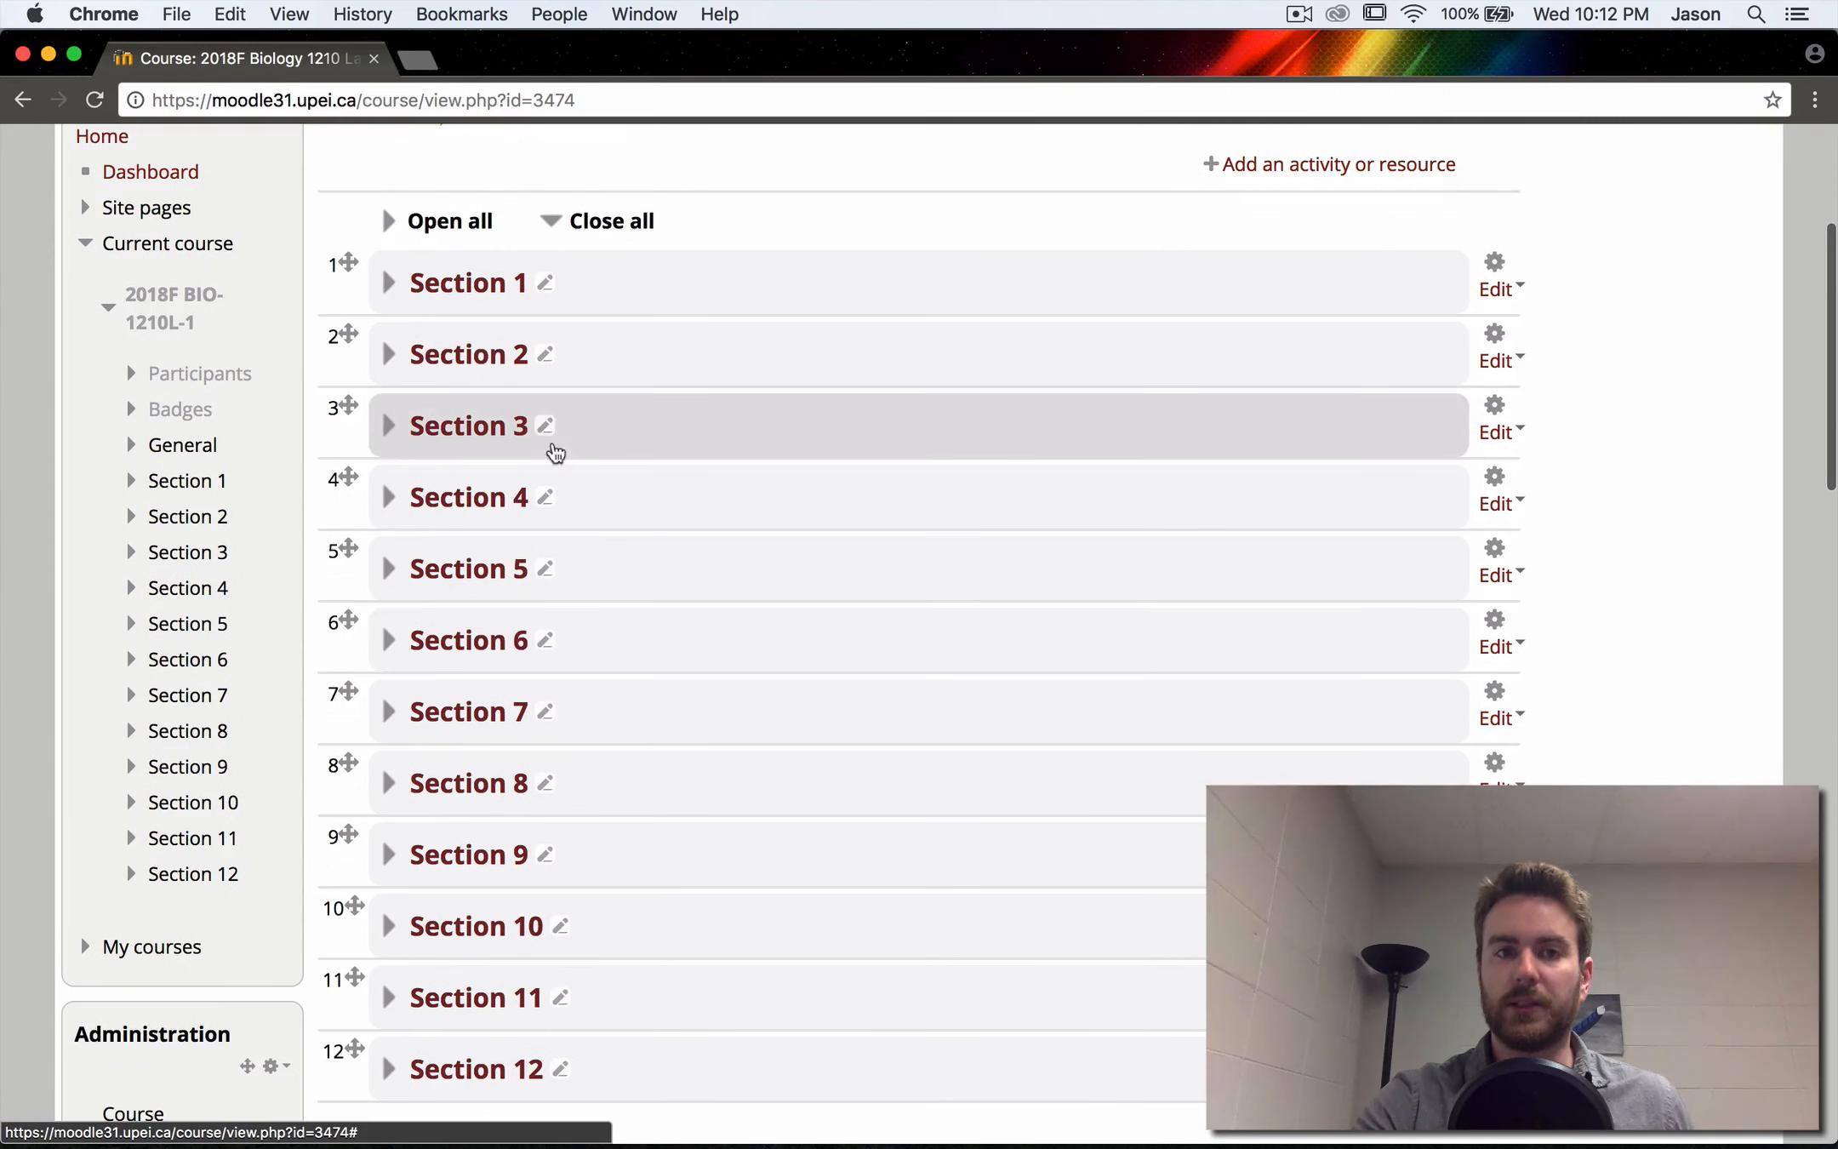
pyautogui.scroll(-4, 486, 704)
pyautogui.scroll(-1, 487, 704)
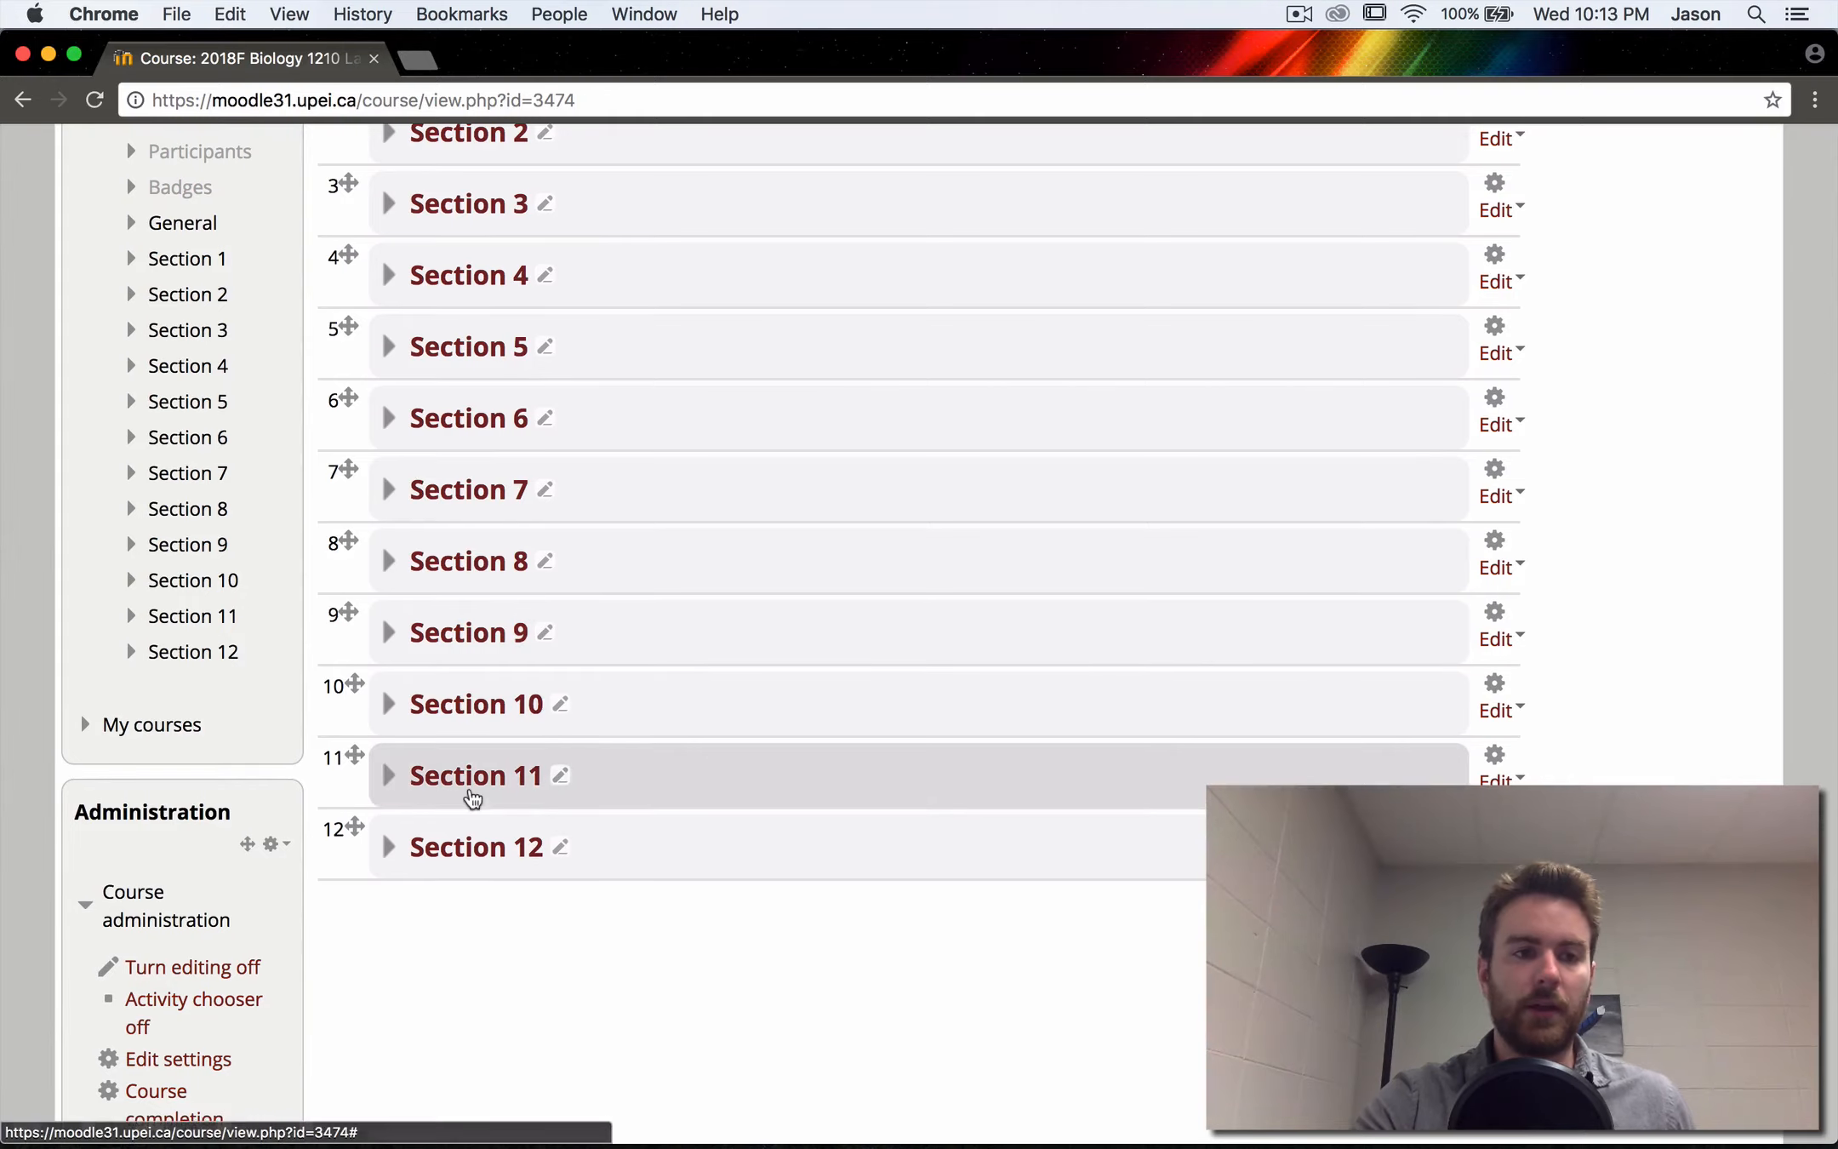
pyautogui.scroll(-20, 471, 800)
pyautogui.scroll(-6, 469, 789)
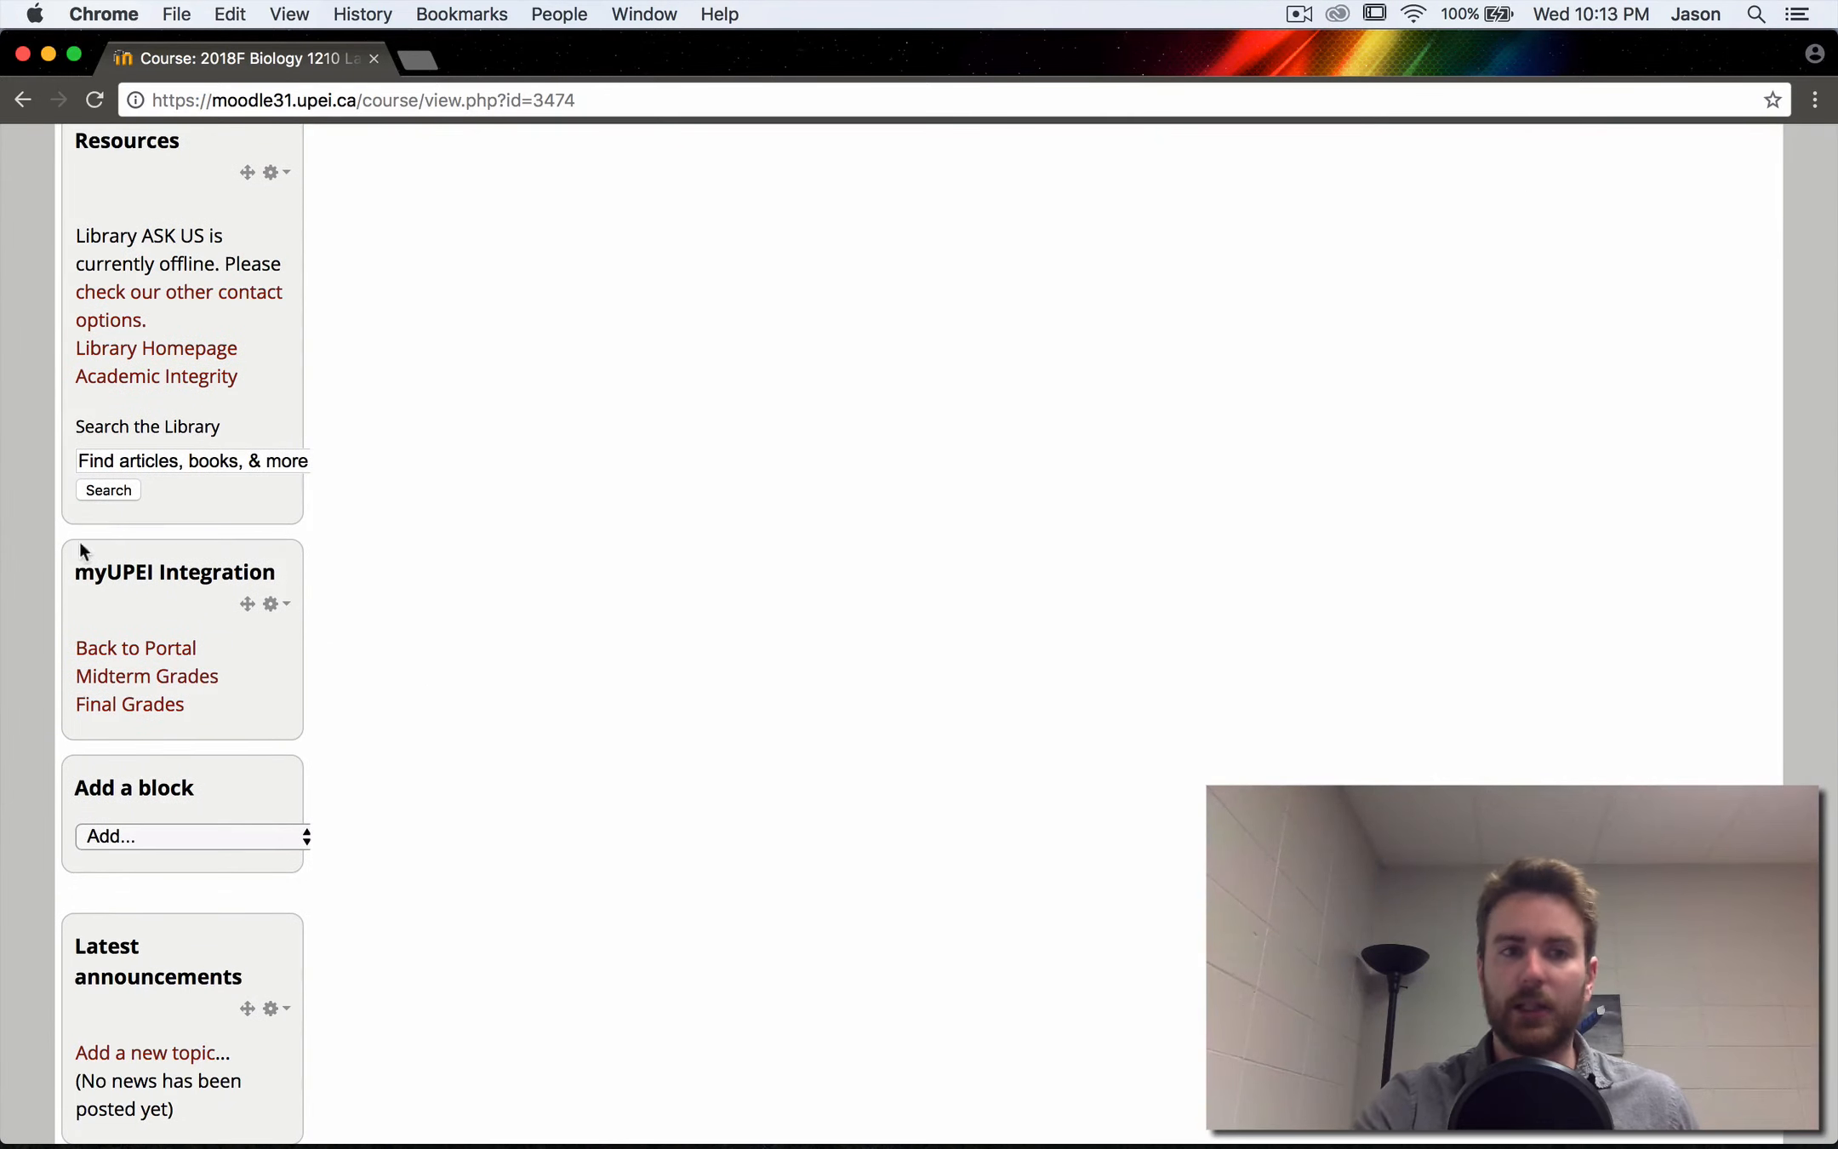
pyautogui.click(104, 711)
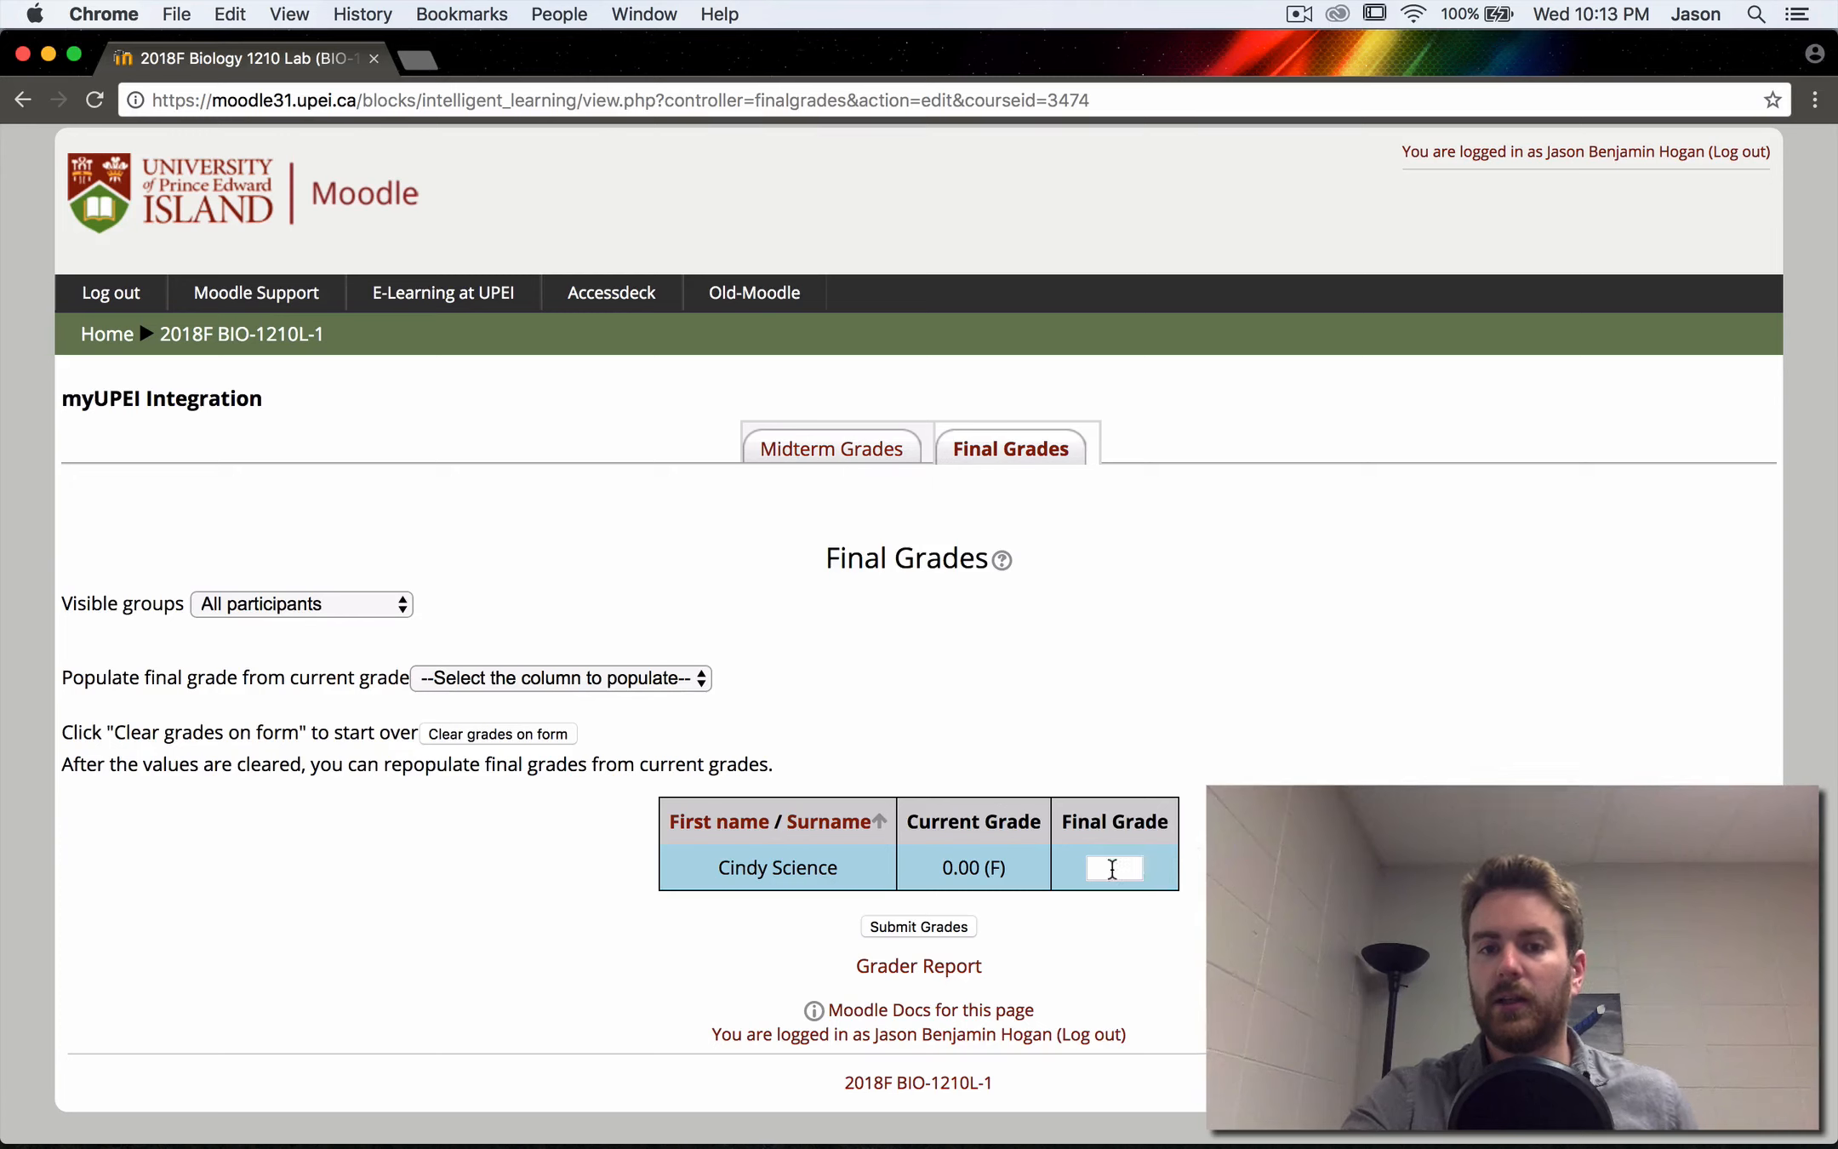
pyautogui.click(1112, 867)
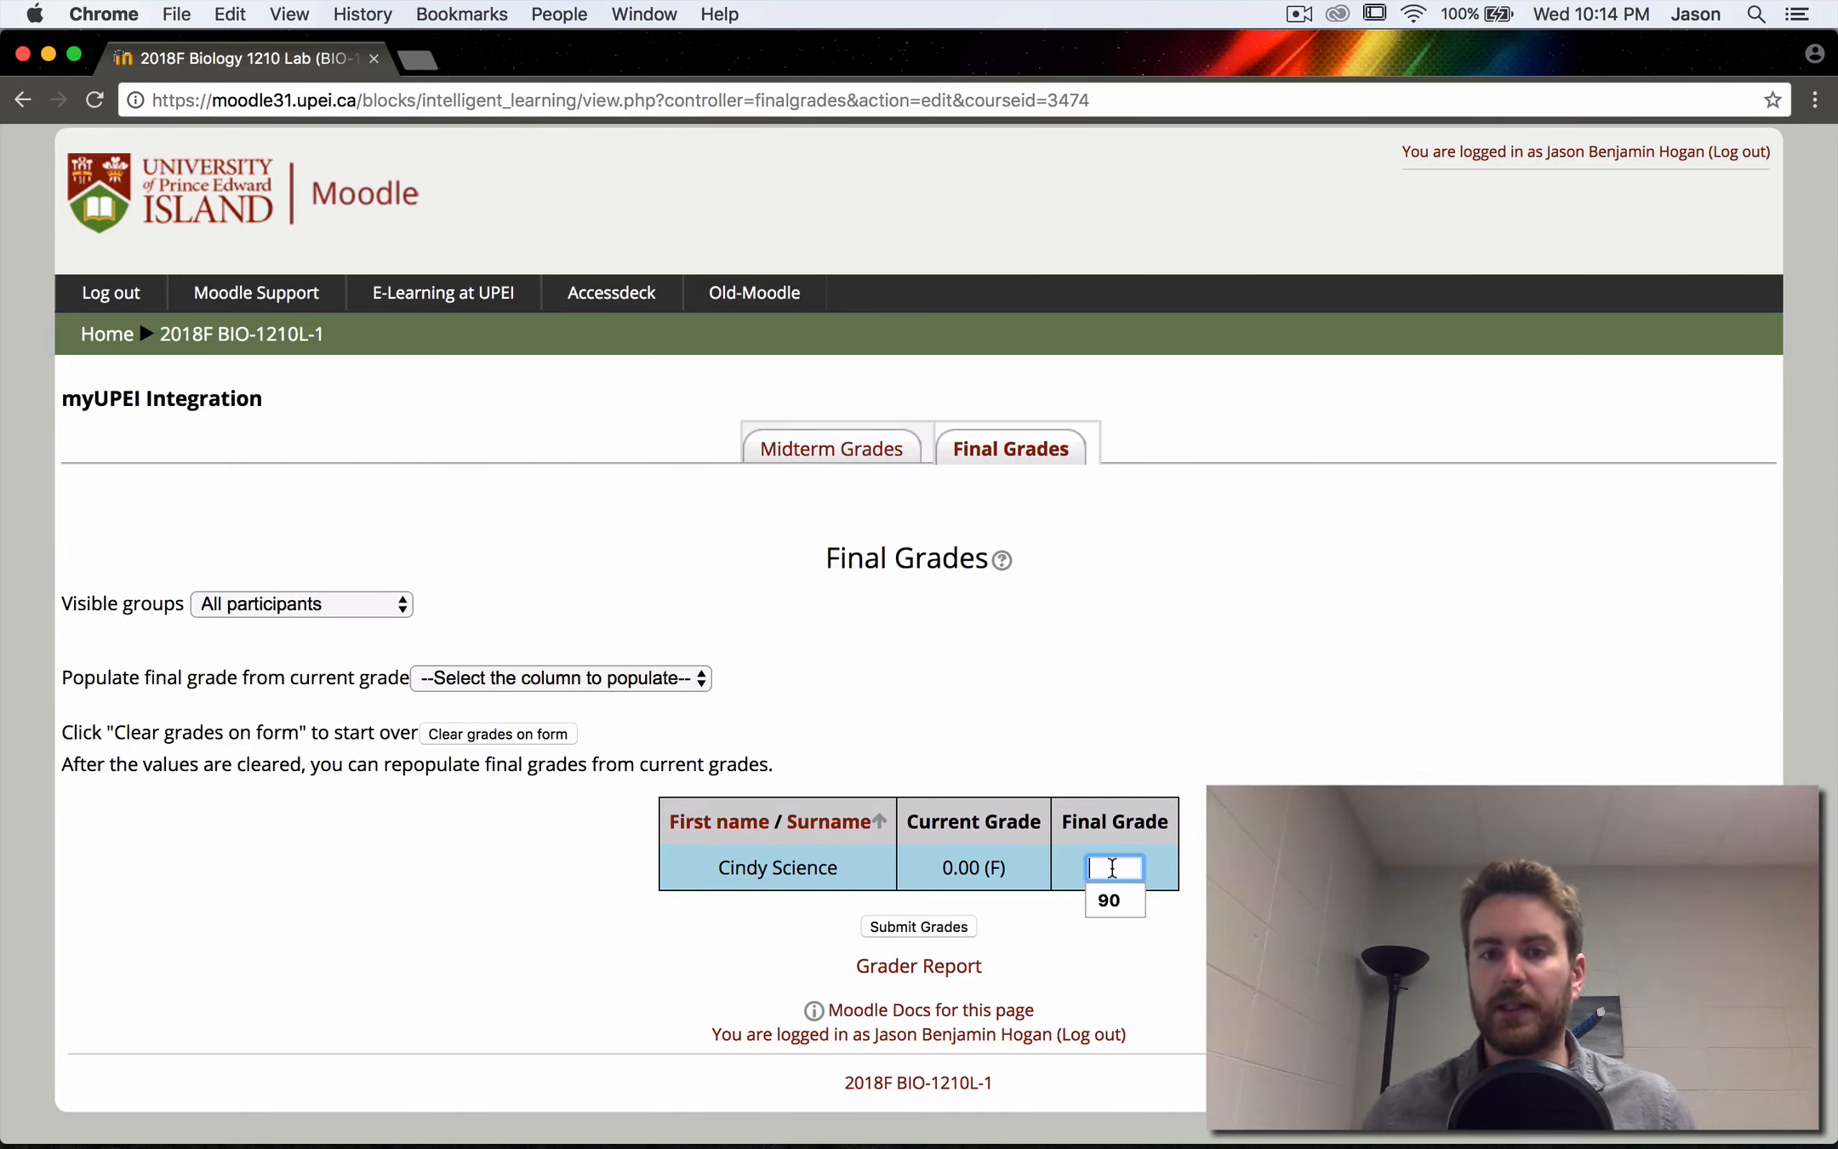
pyautogui.write('89')
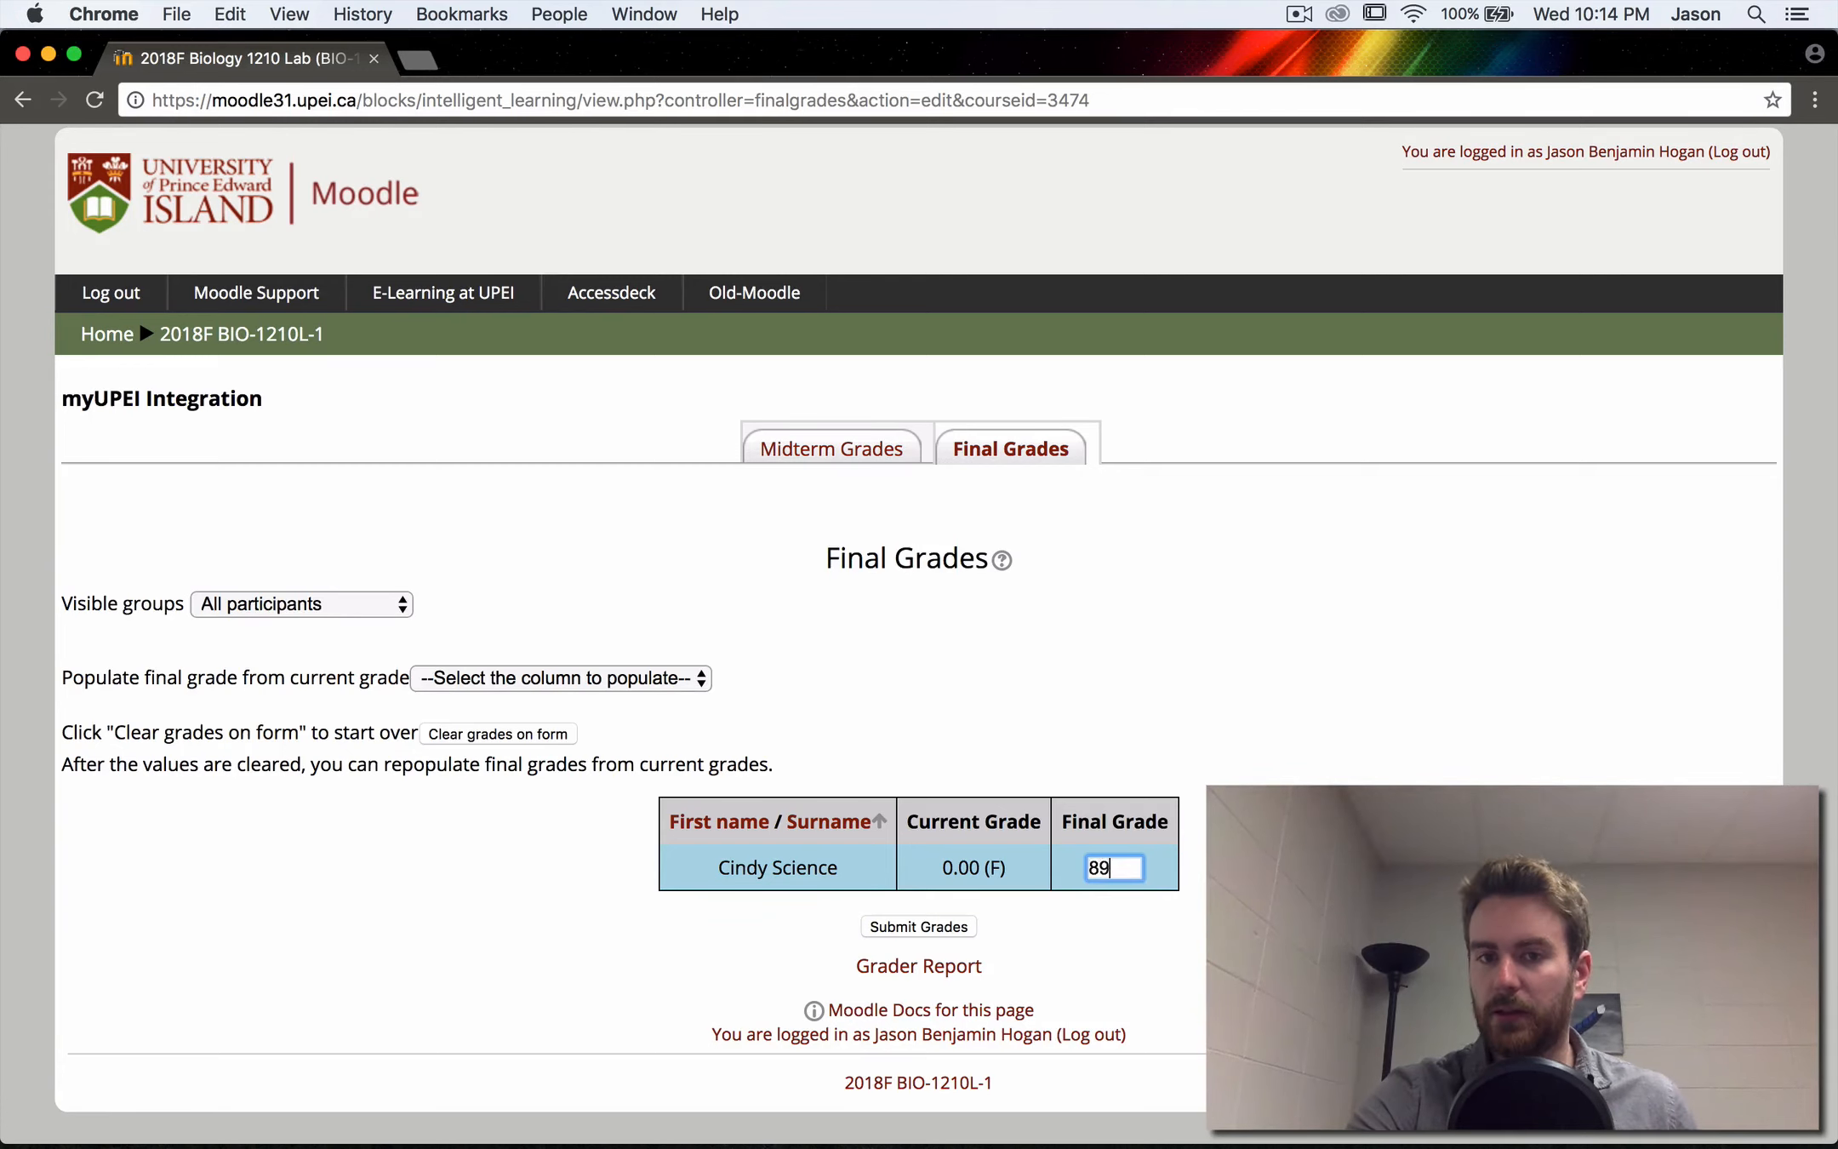